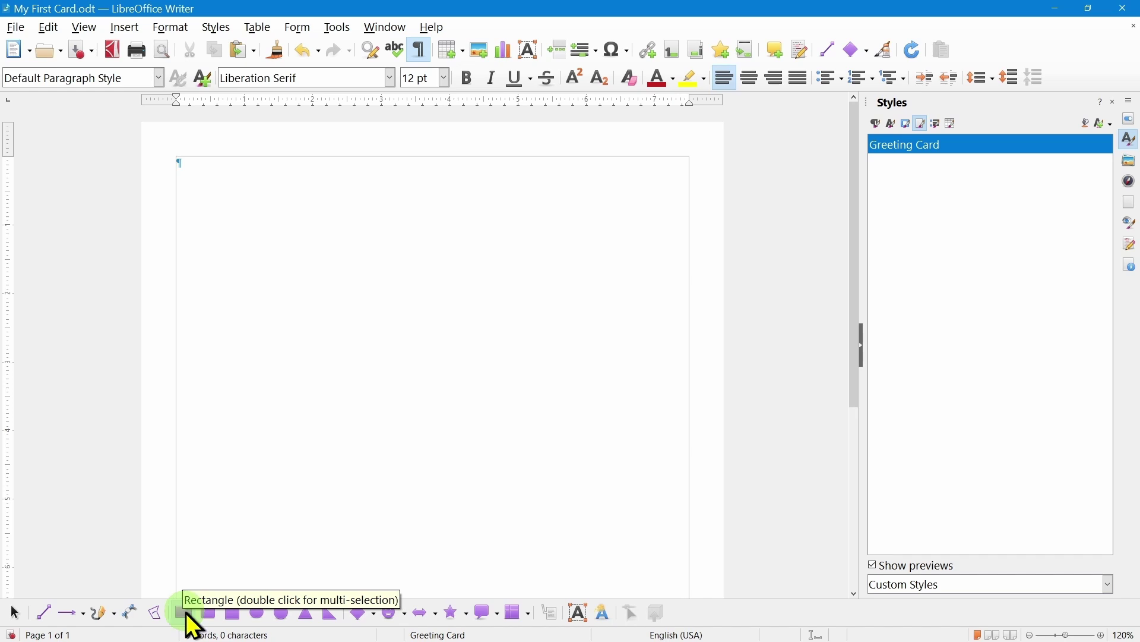
# Draw a rectangle about 3.62 by 2.98 inches in the upper-left part of the page
pyautogui.click(191, 625)
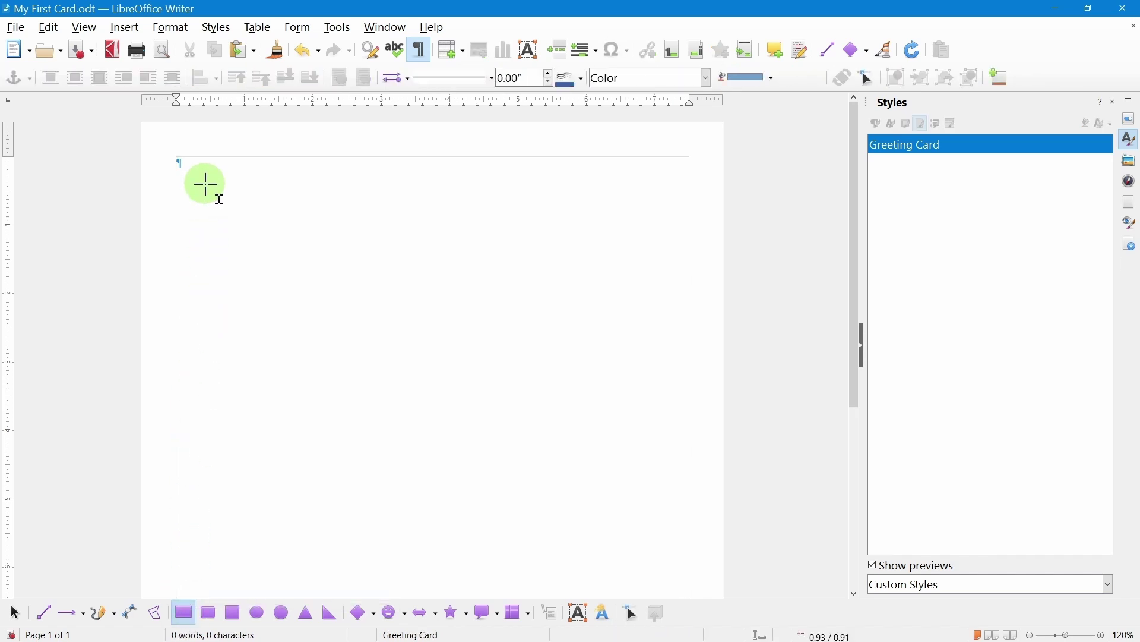
pyautogui.moveTo(205, 189)
pyautogui.mouseDown()
pyautogui.moveTo(400, 364)
pyautogui.moveTo(453, 392)
pyautogui.mouseUp()
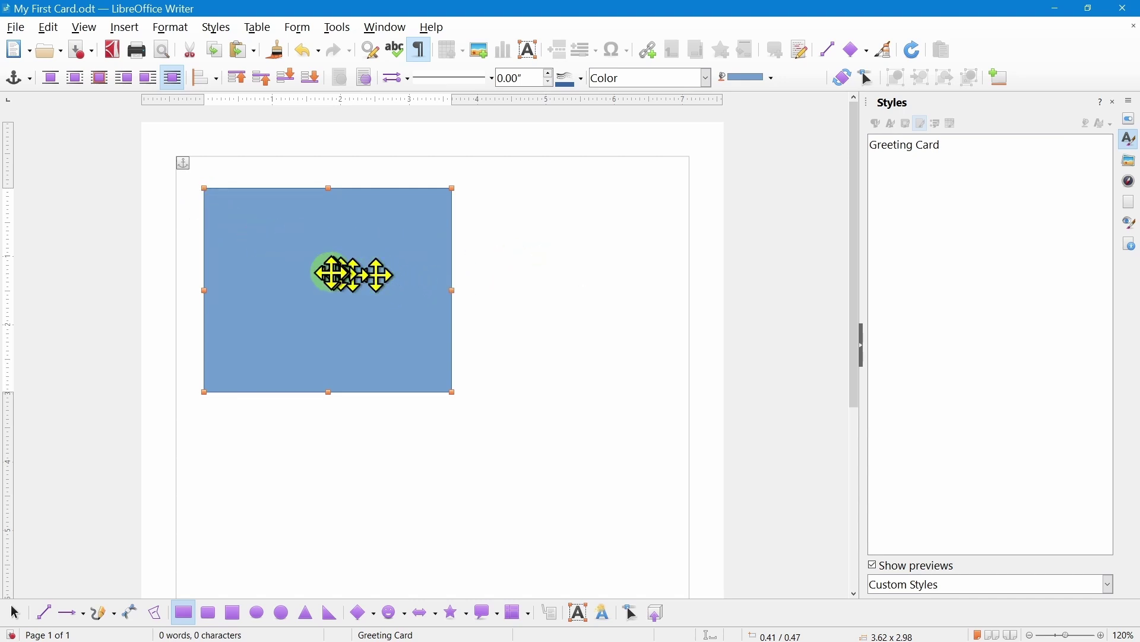
pyautogui.press('Escape')
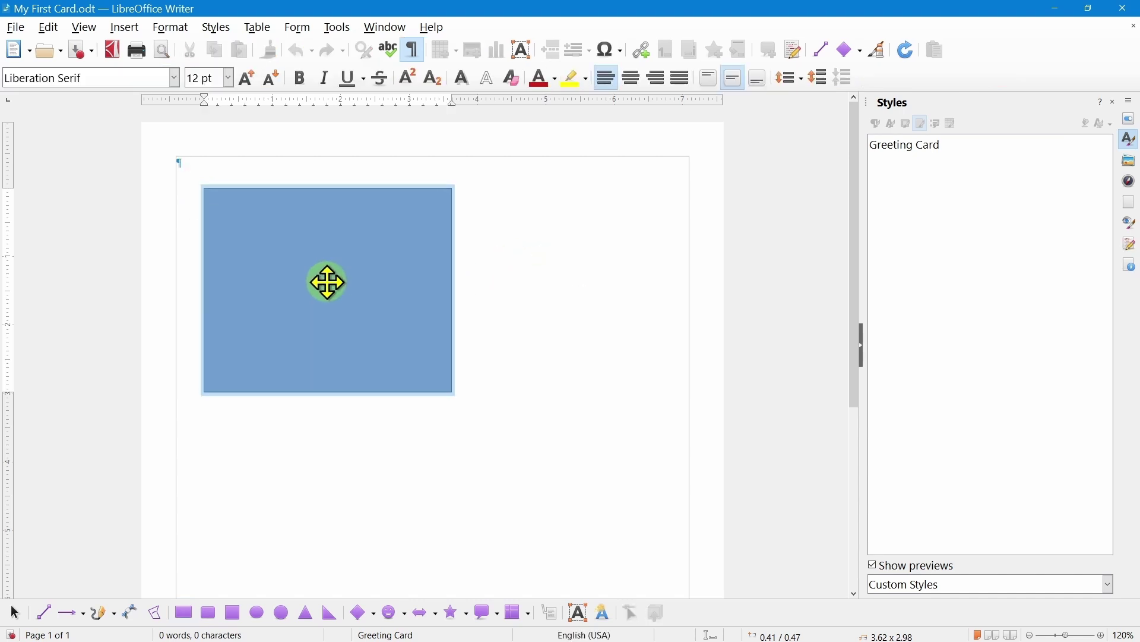
# Set the rectangle's width to 3.25 inches and its height to 4.50 inches
pyautogui.rightClick(328, 284)
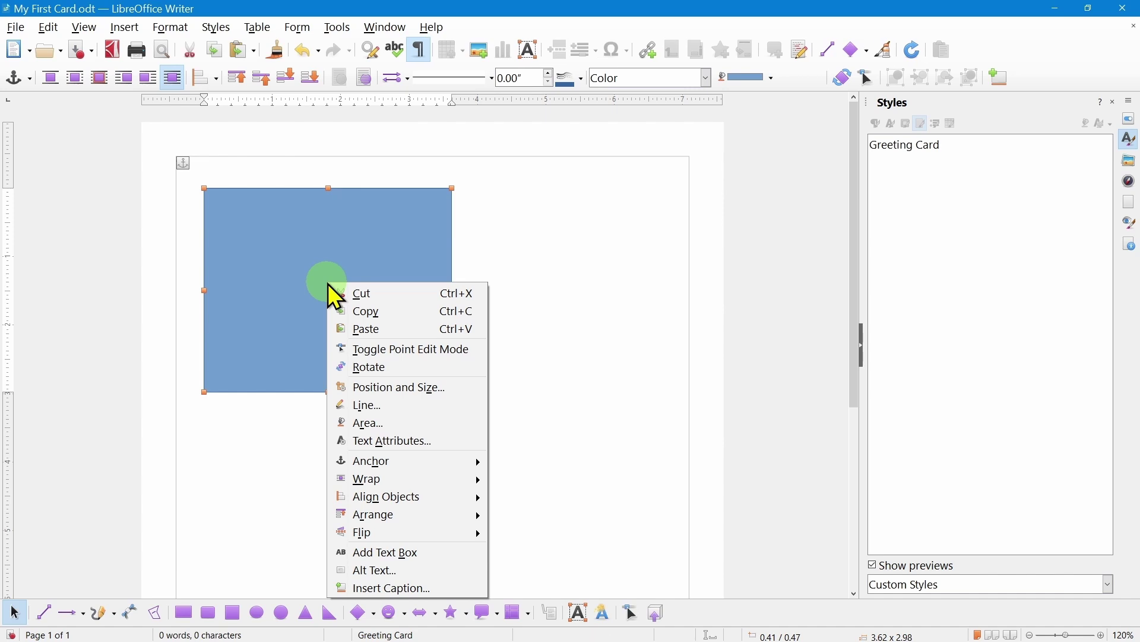
pyautogui.click(400, 386)
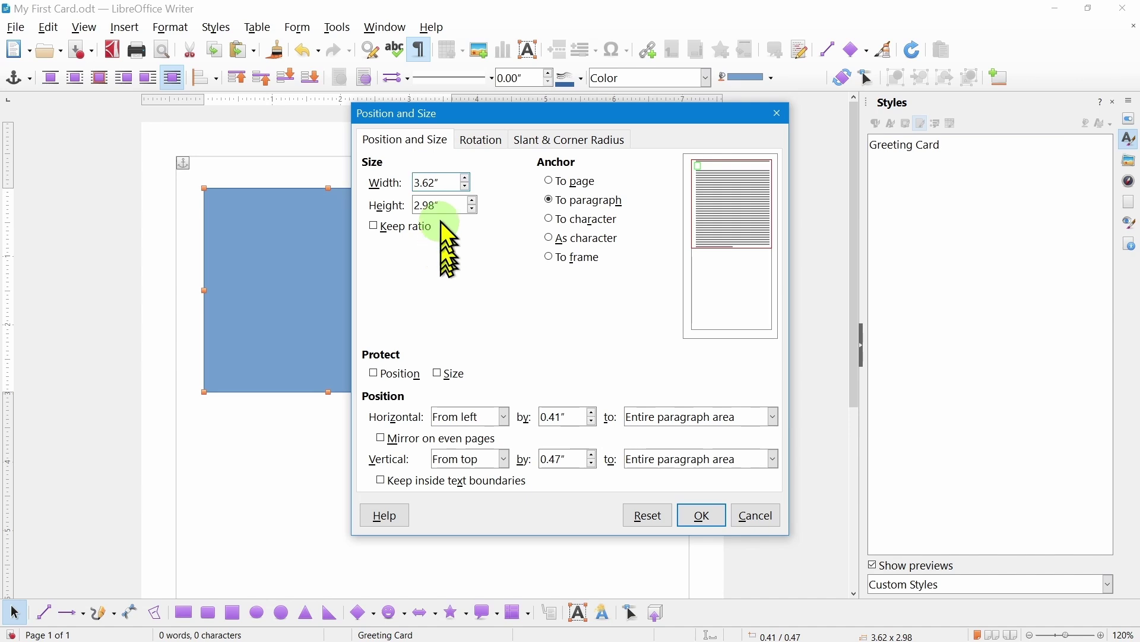
pyautogui.moveTo(444, 182); pyautogui.dragTo(410, 183)
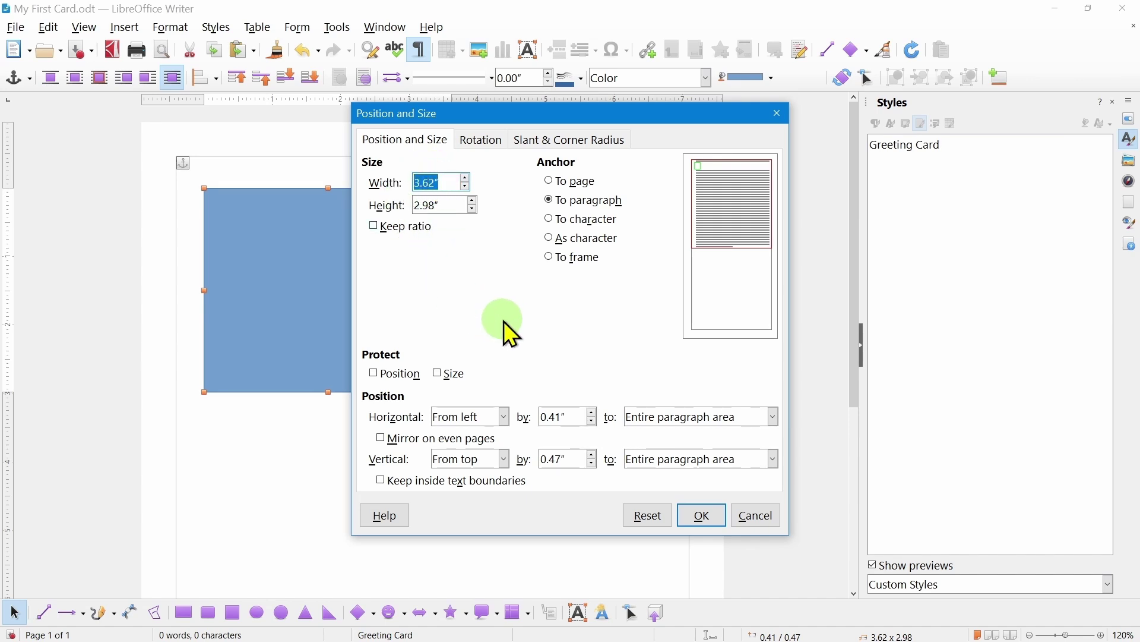
pyautogui.write('3.25')
pyautogui.press('Tab')
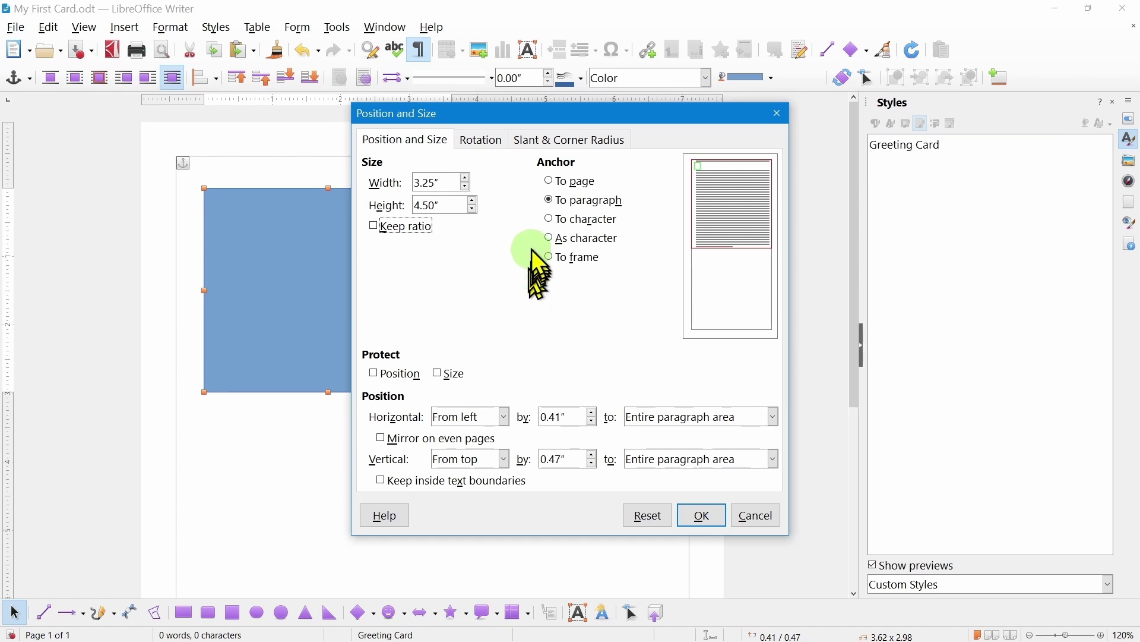
# Anchor the rectangle to the page and position it 0.5 inches from the left and 0.5 inches from the top of the entire page
pyautogui.click(551, 180)
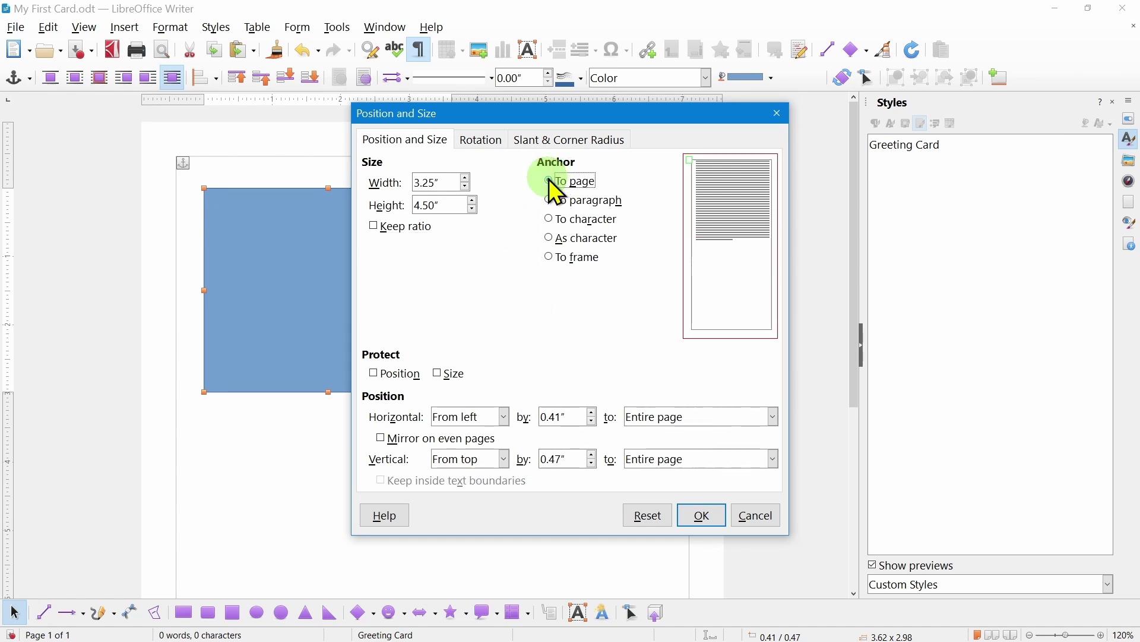
pyautogui.click(567, 416)
pyautogui.doubleClick(568, 416)
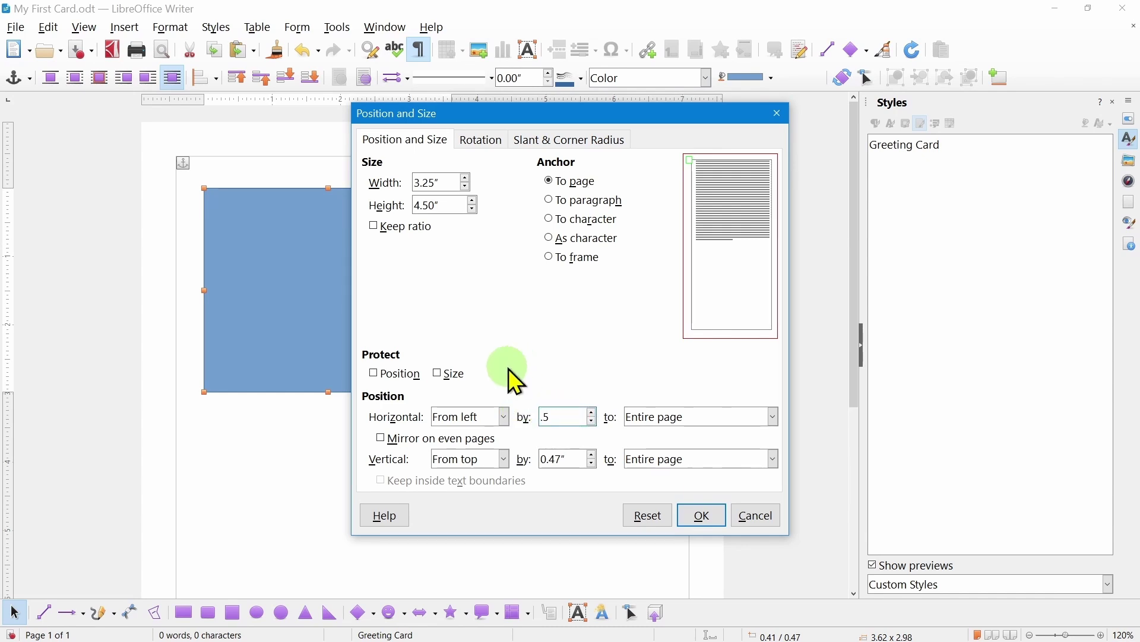
pyautogui.write('.5')
pyautogui.click(571, 460)
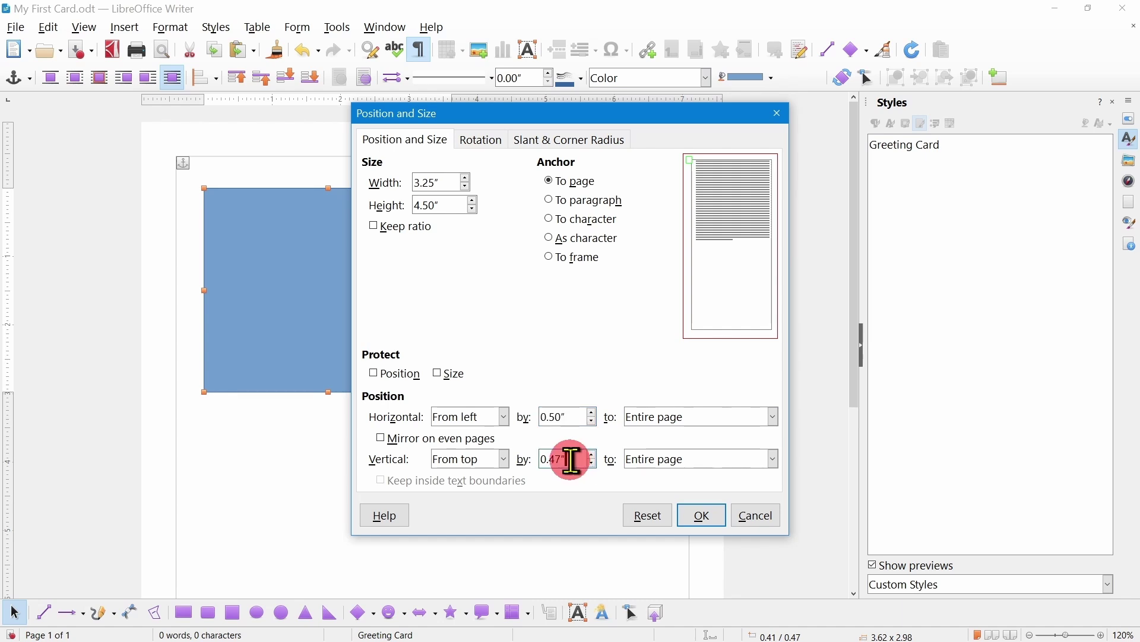
pyautogui.moveTo(571, 460); pyautogui.dragTo(526, 459)
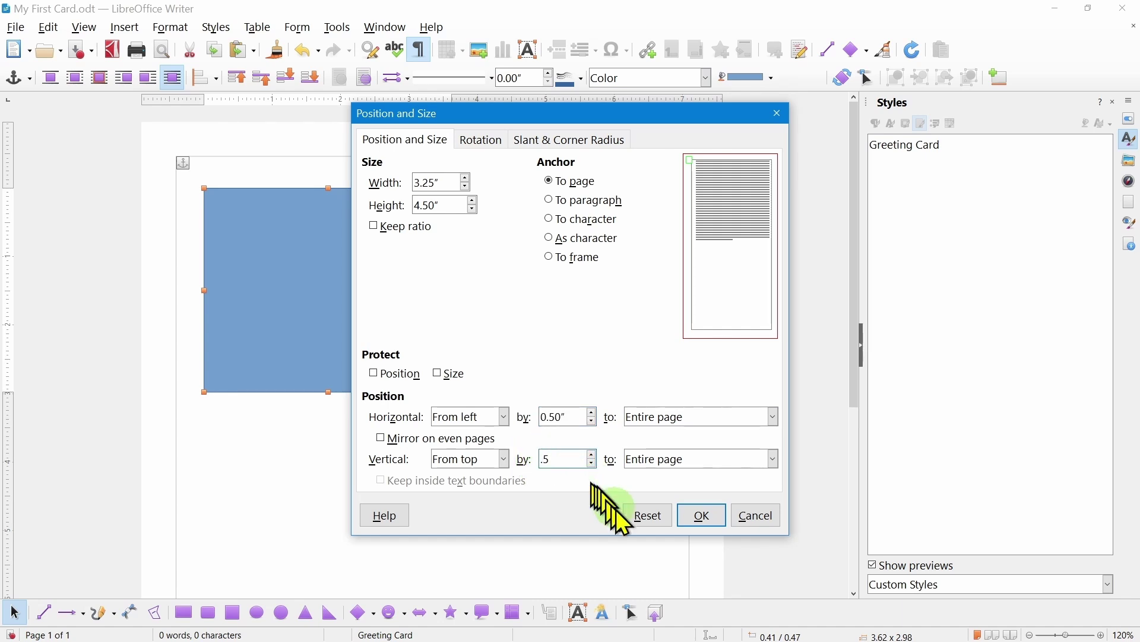
pyautogui.click(686, 515)
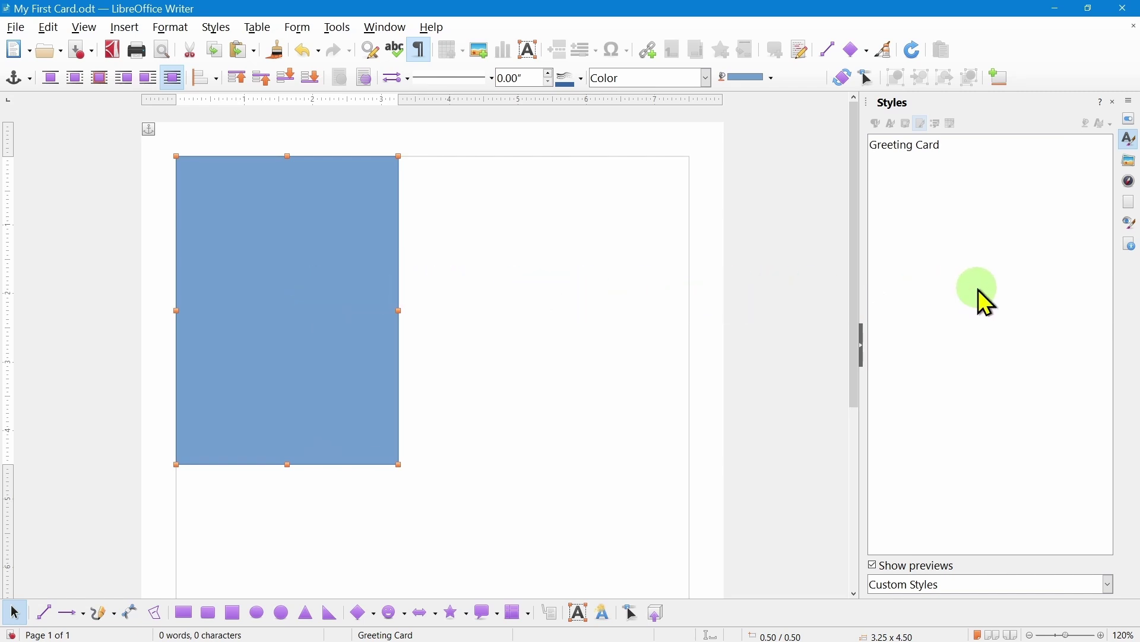
# Set the rectangle's area fill transparency to 85% in its properties
pyautogui.click(1130, 102)
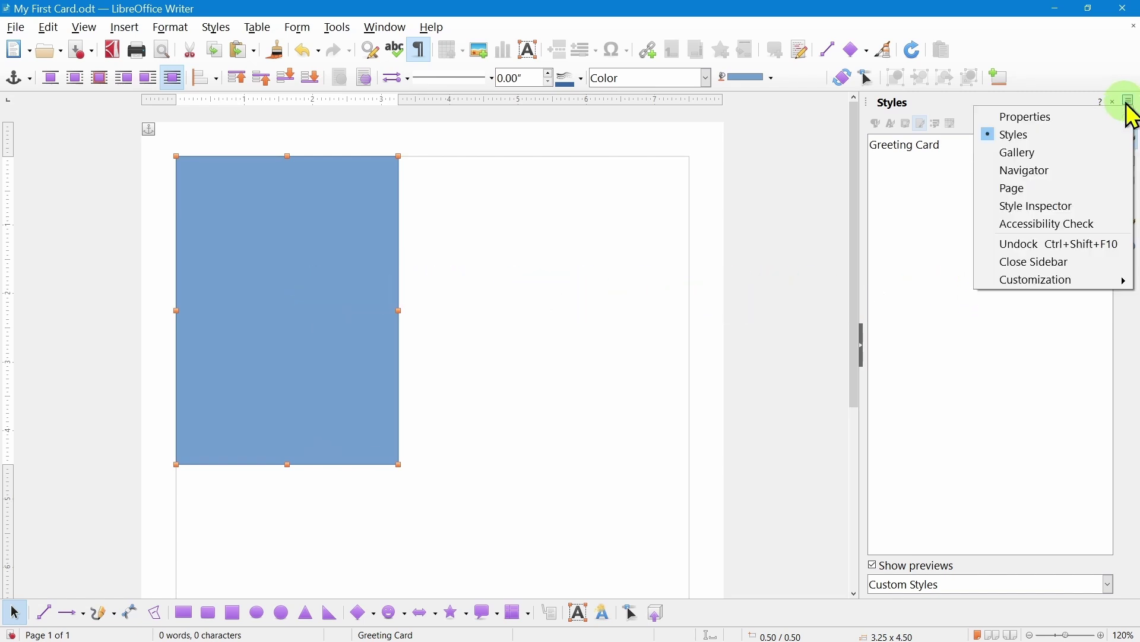
pyautogui.click(1056, 118)
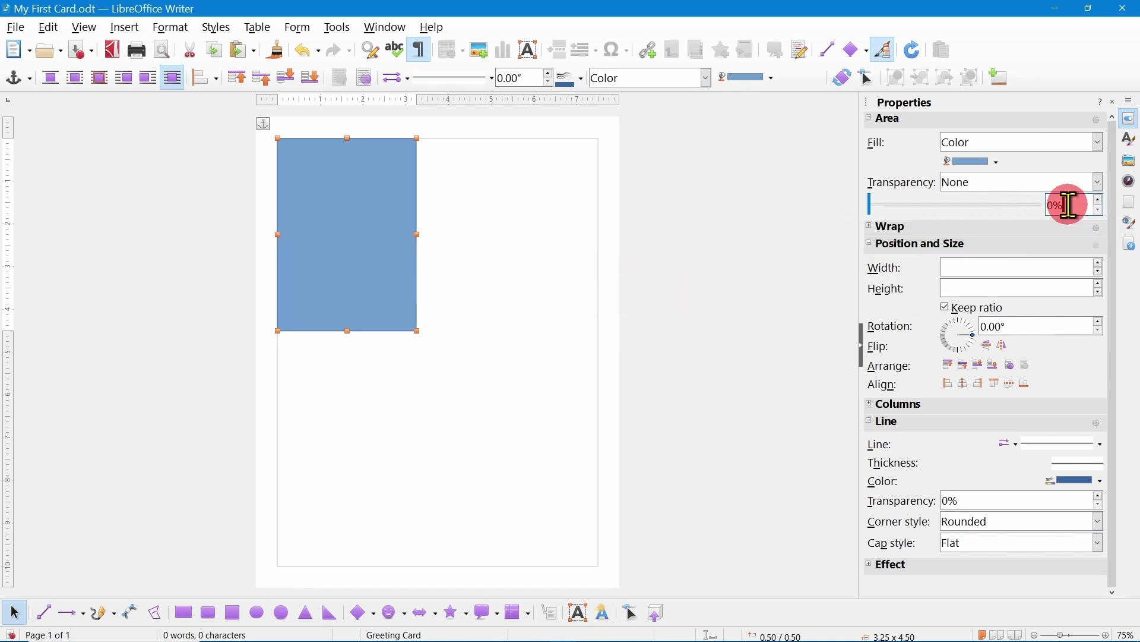
pyautogui.click(1048, 206)
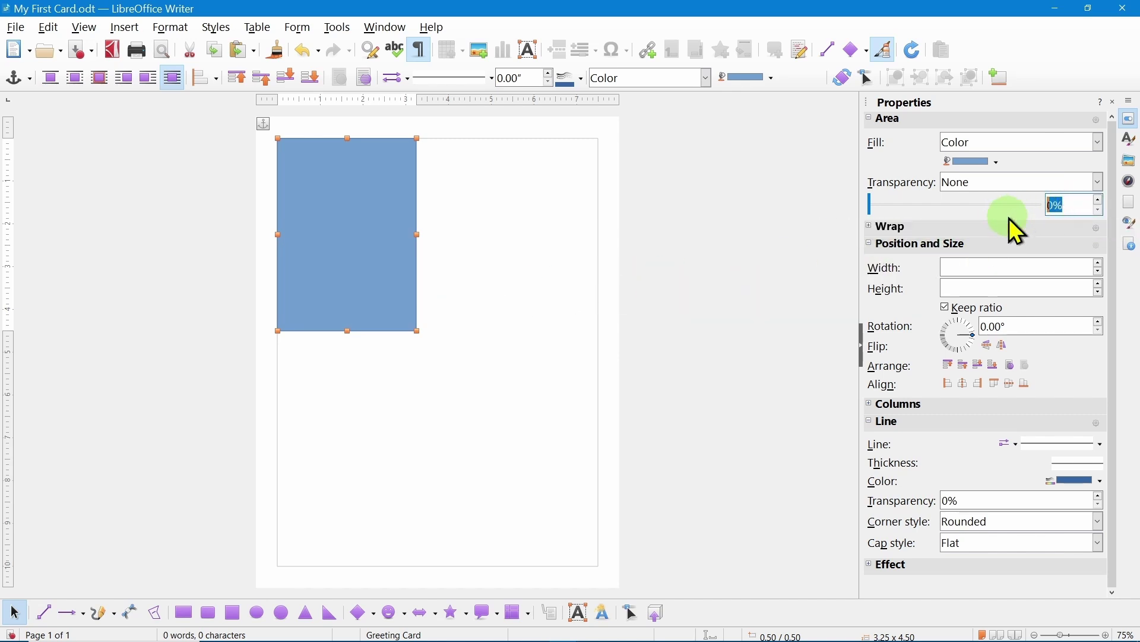
pyautogui.write('85')
pyautogui.press('Return')
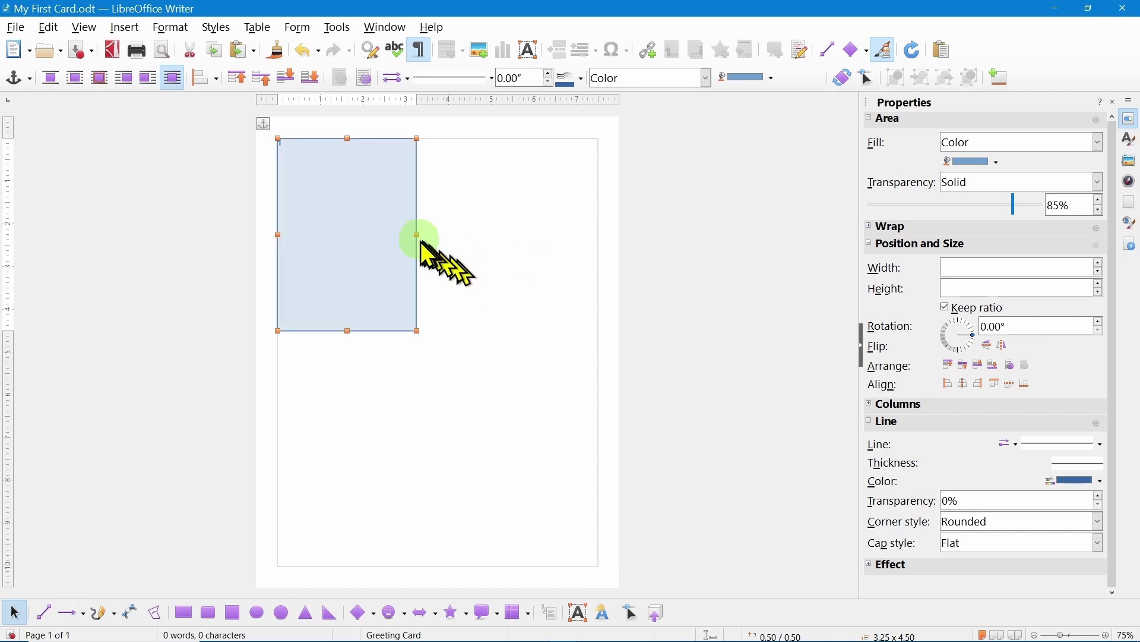
# Place a copy of the blue rectangle in the page's upper-right corner, about 4.74 inches from the left, and fill it with yellow
pyautogui.moveTo(361, 228); pyautogui.dragTo(540, 229)
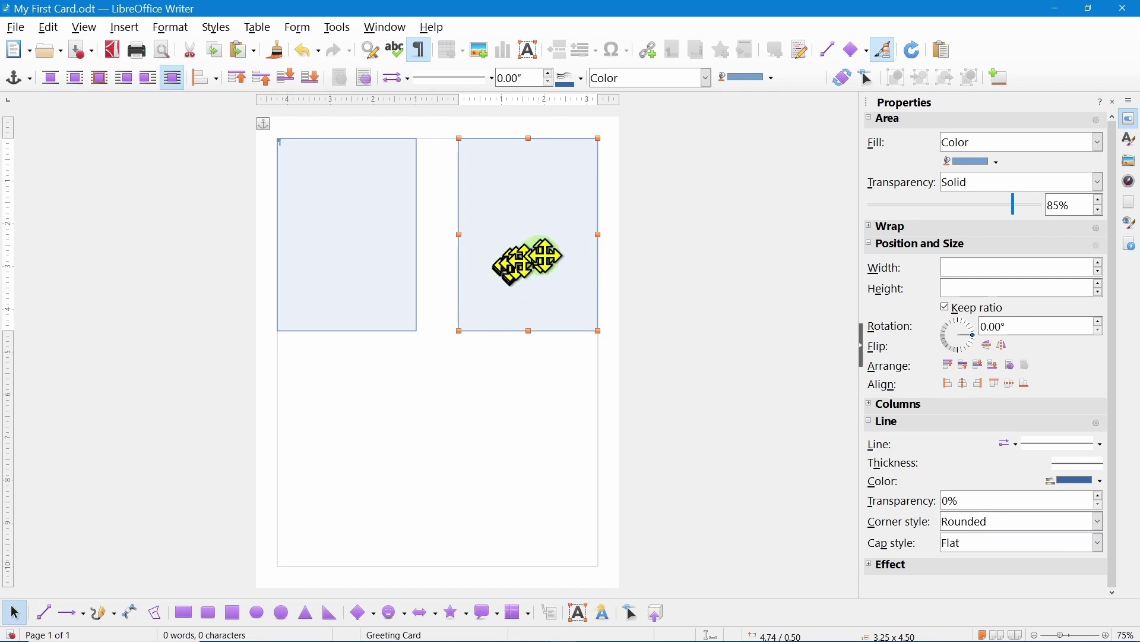
pyautogui.click(984, 161)
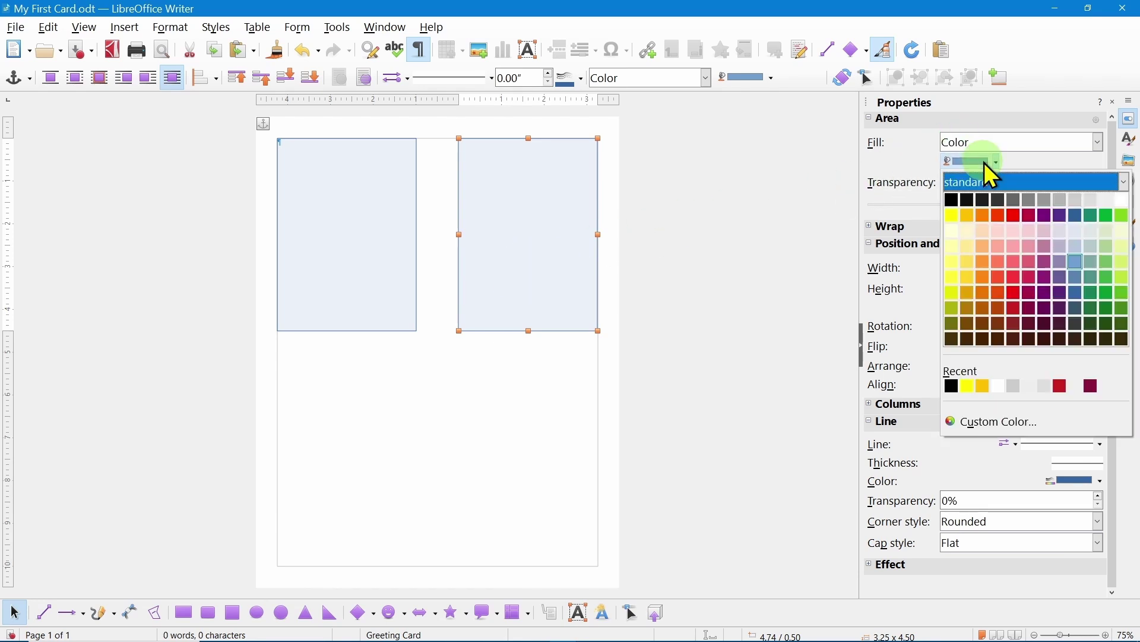
pyautogui.click(953, 216)
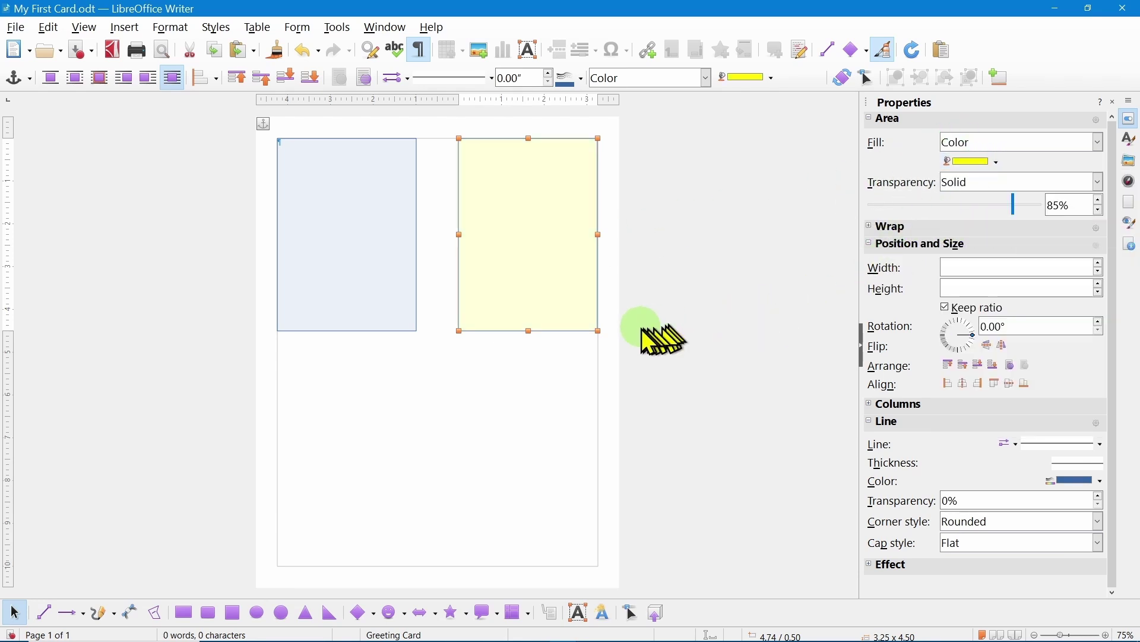
pyautogui.click(615, 397)
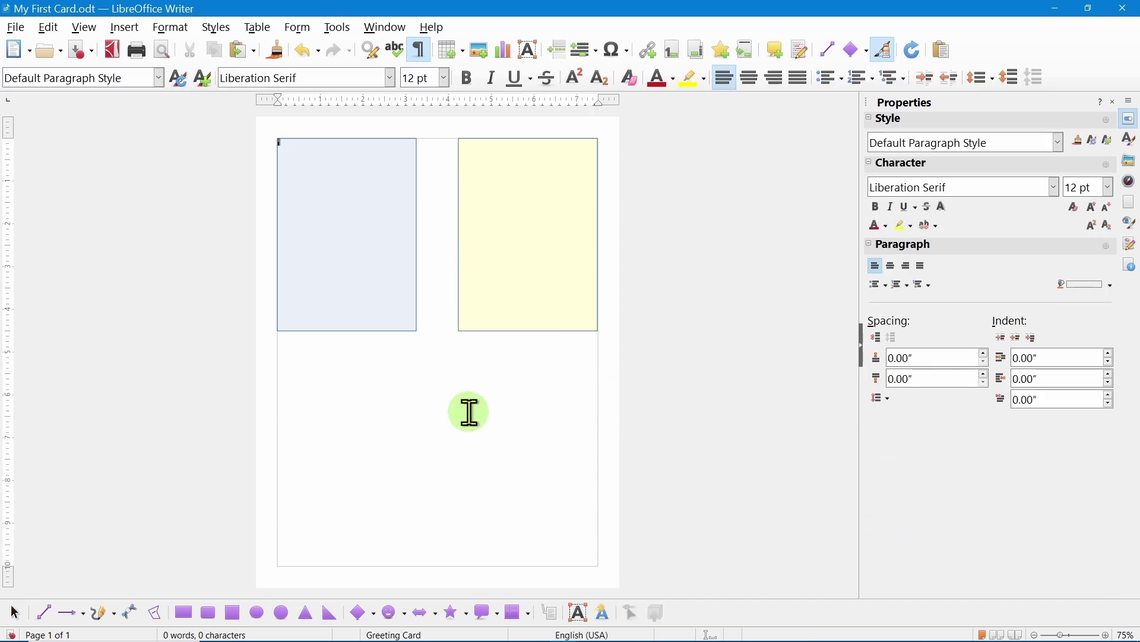
# Place another copy of the blue rectangle in the page's lower-left area, at about 0.57 by 5.81 inches, and fill it with orange
pyautogui.hotkey('shift', 'F4')
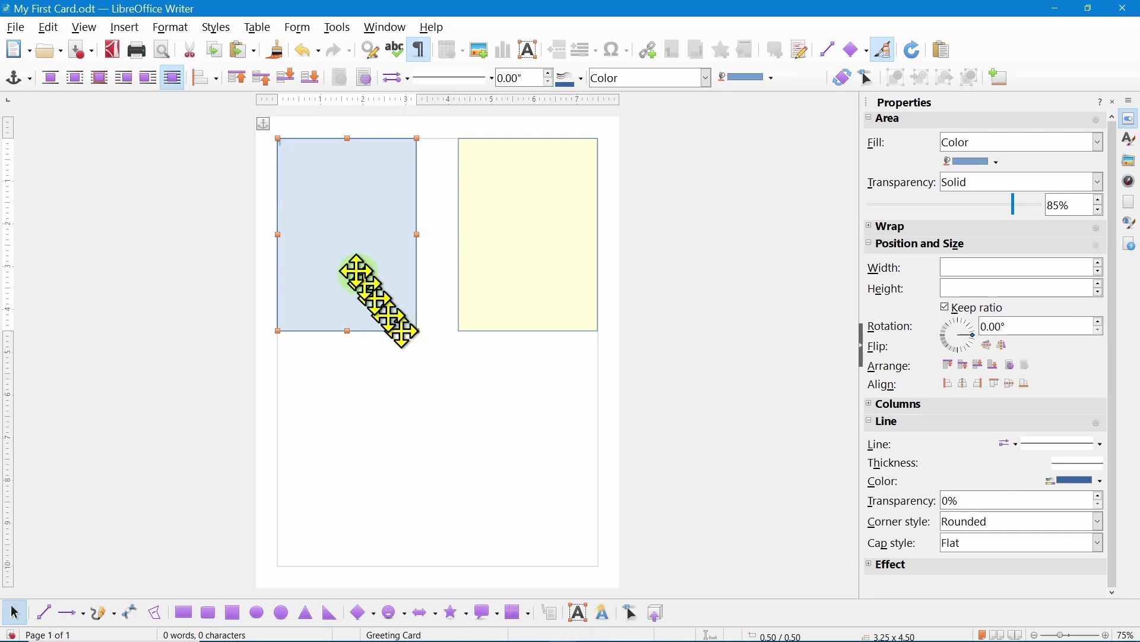
pyautogui.moveTo(354, 227); pyautogui.dragTo(369, 454)
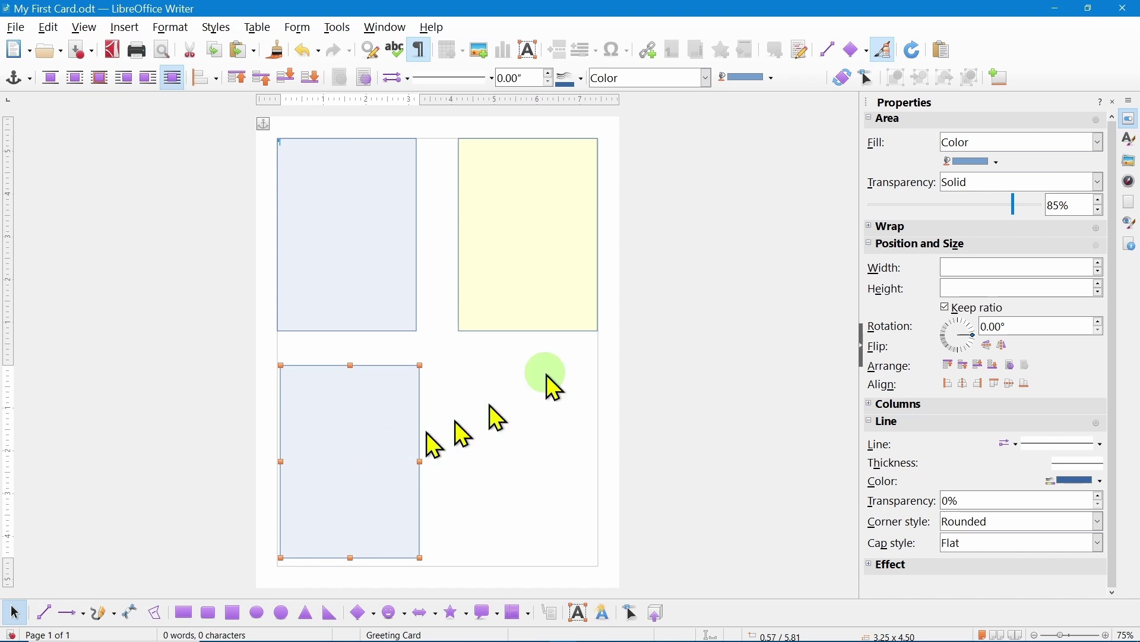
pyautogui.click(974, 164)
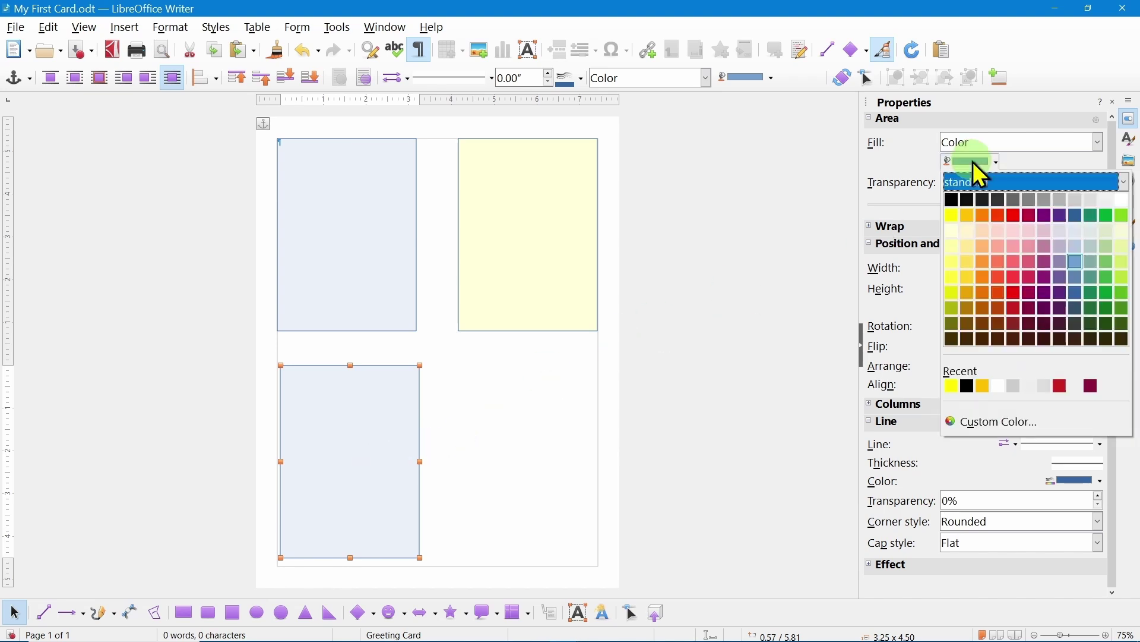
pyautogui.click(984, 215)
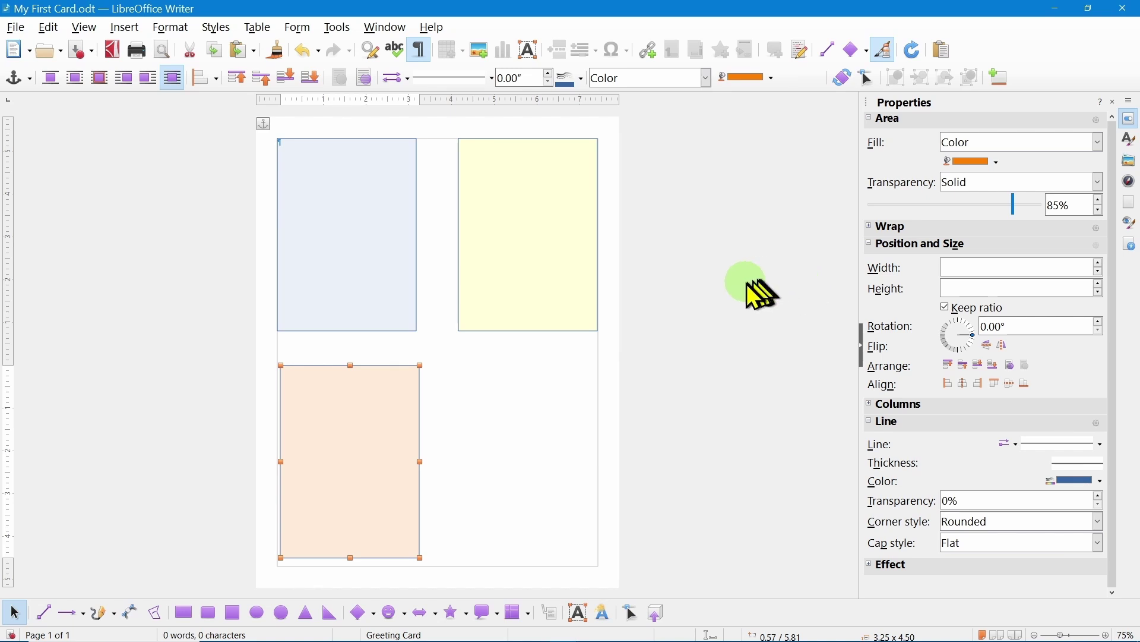
# Place a copy of the blue rectangle in the page's lower-right area, at about 4.67 by 5.92 inches, and fill it with orange-red
pyautogui.press('Tab')
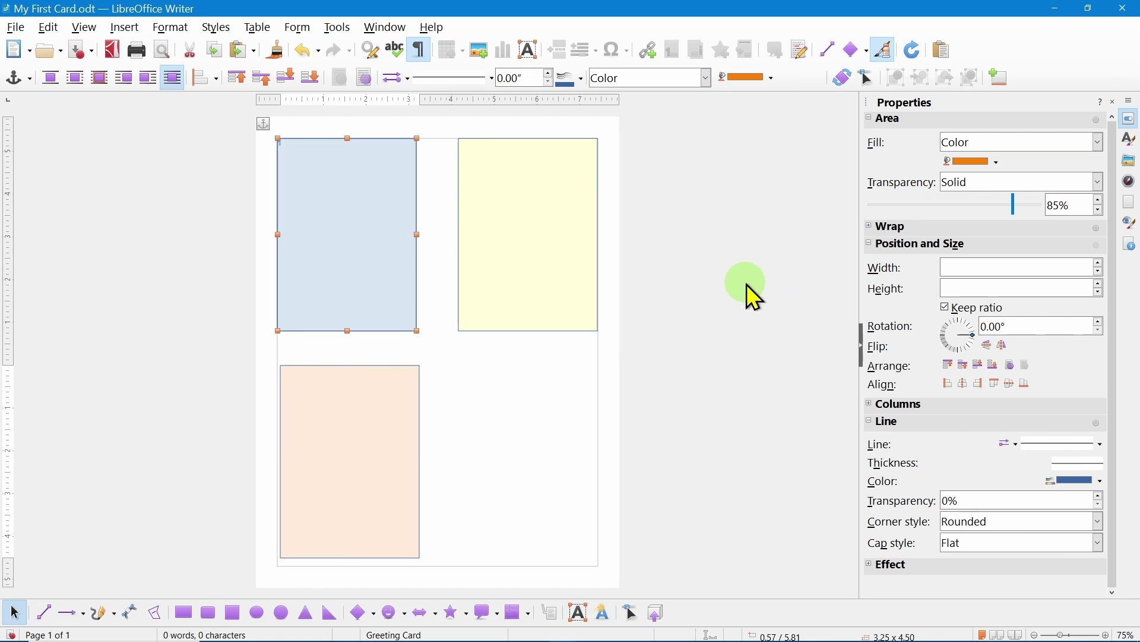
pyautogui.moveTo(373, 237); pyautogui.dragTo(545, 451)
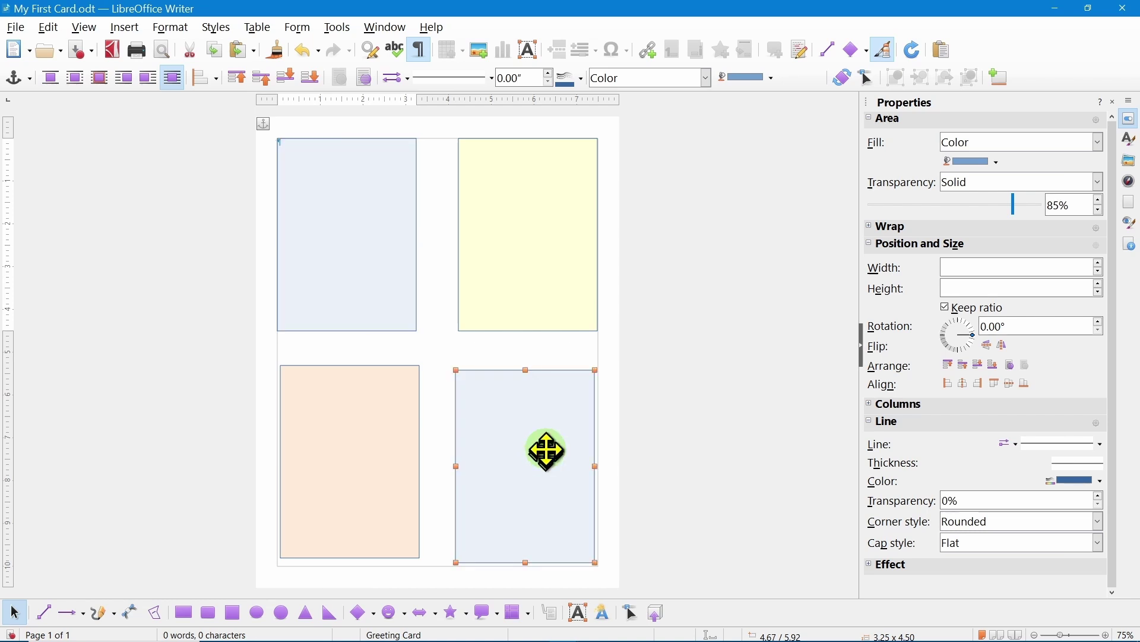
pyautogui.click(968, 161)
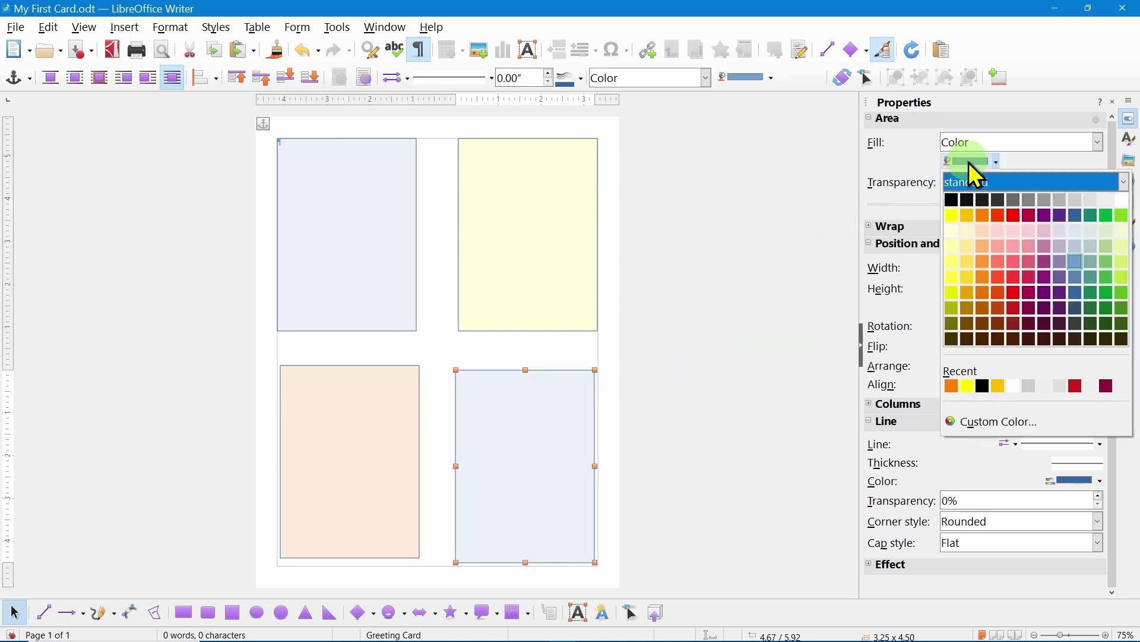
pyautogui.click(999, 215)
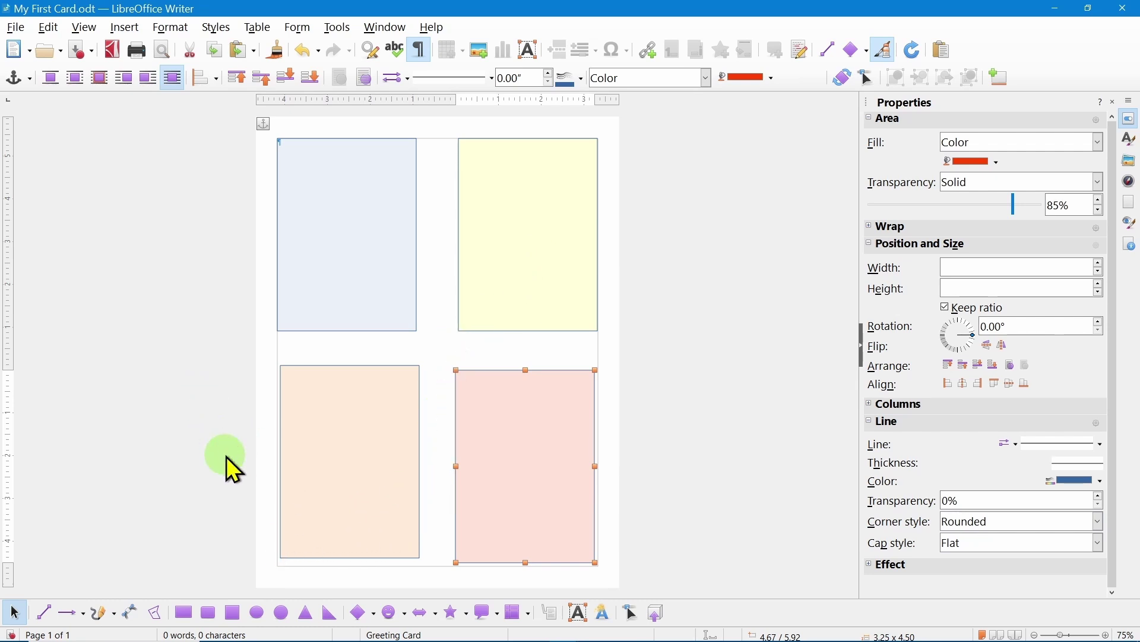
# Position the orange rectangle 0.50 inches from the left and 6.00 inches from the top of the entire page
pyautogui.rightClick(347, 454)
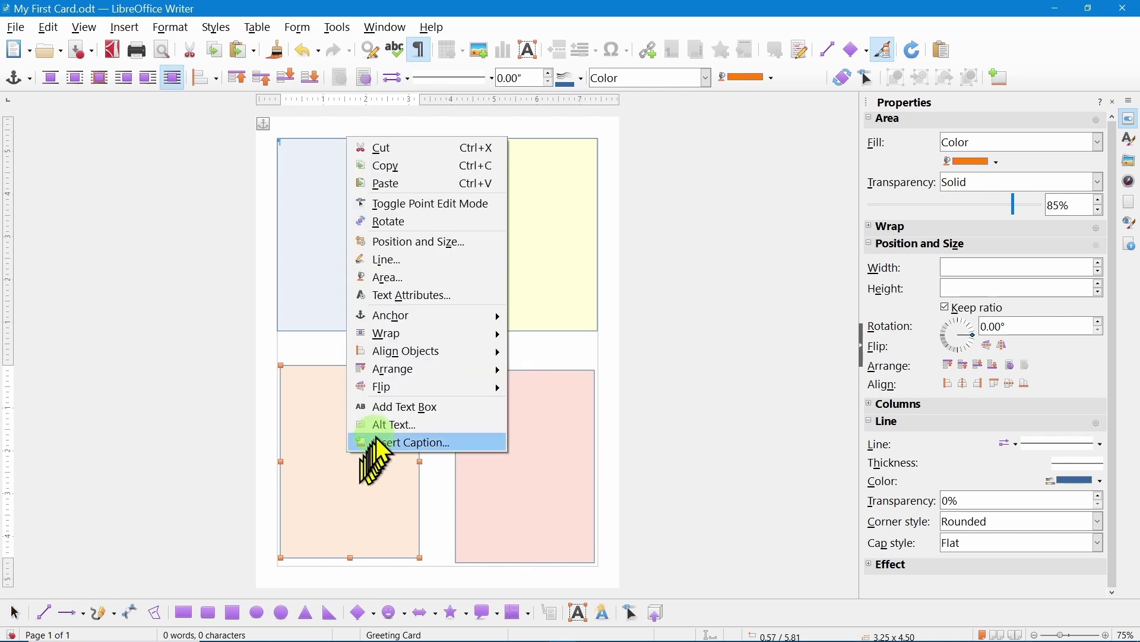
pyautogui.click(425, 254)
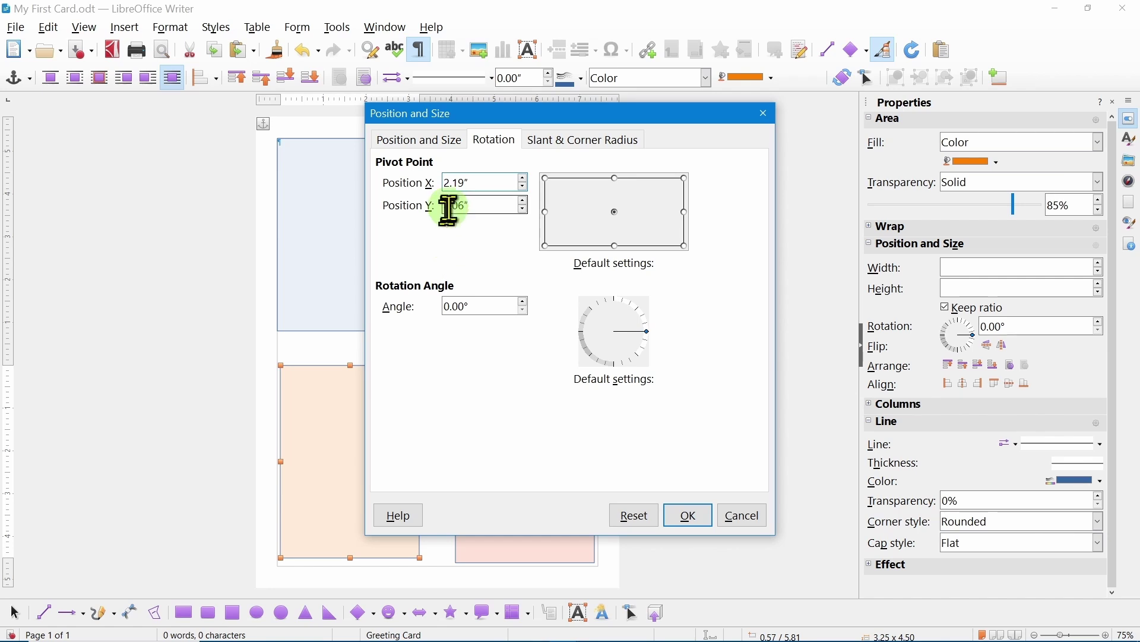
pyautogui.click(446, 140)
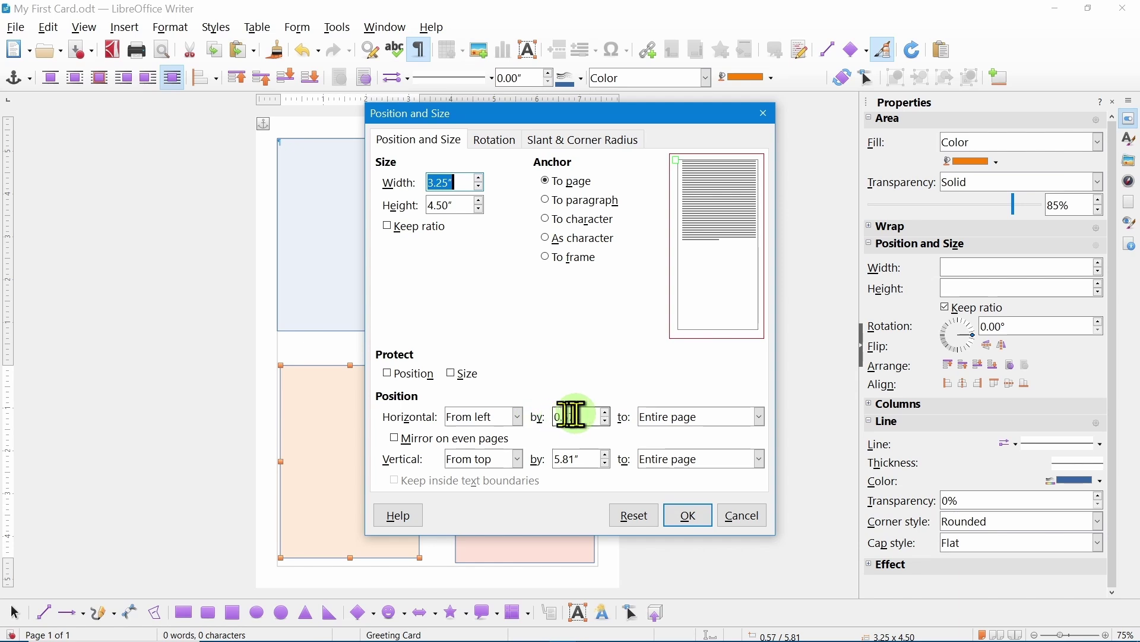
pyautogui.moveTo(585, 417); pyautogui.dragTo(549, 416)
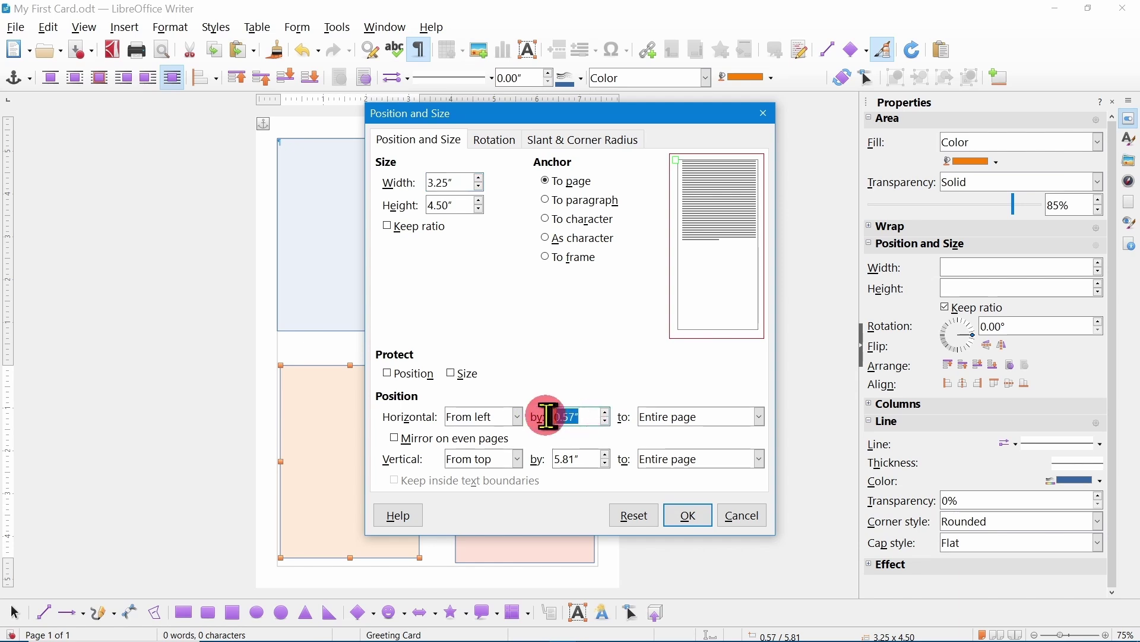
pyautogui.write('.5')
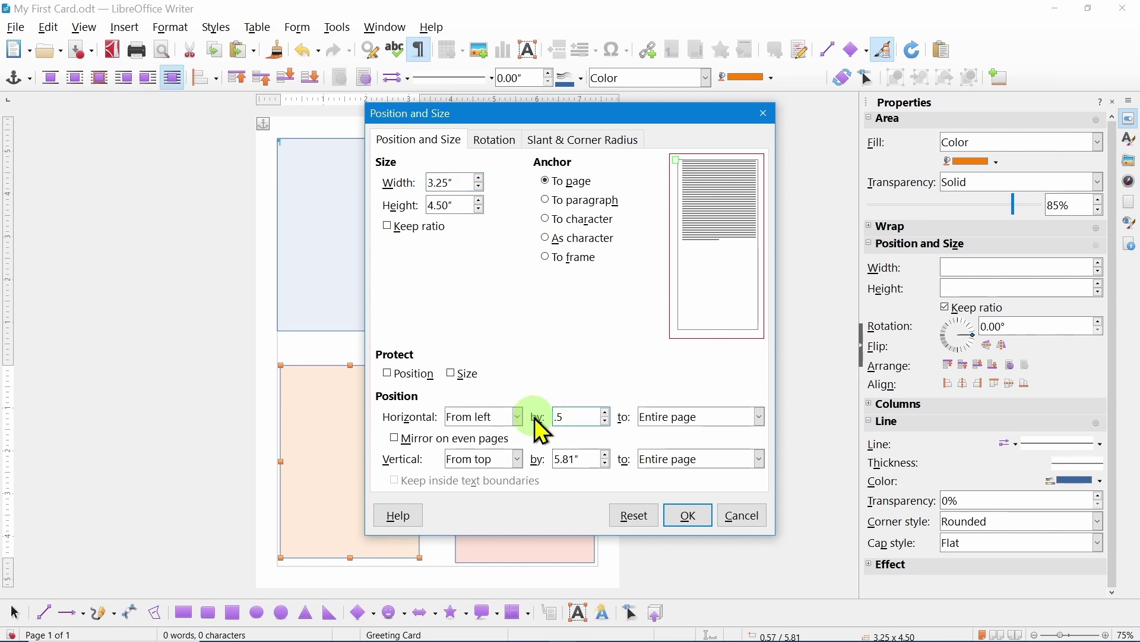
pyautogui.press('Tab')
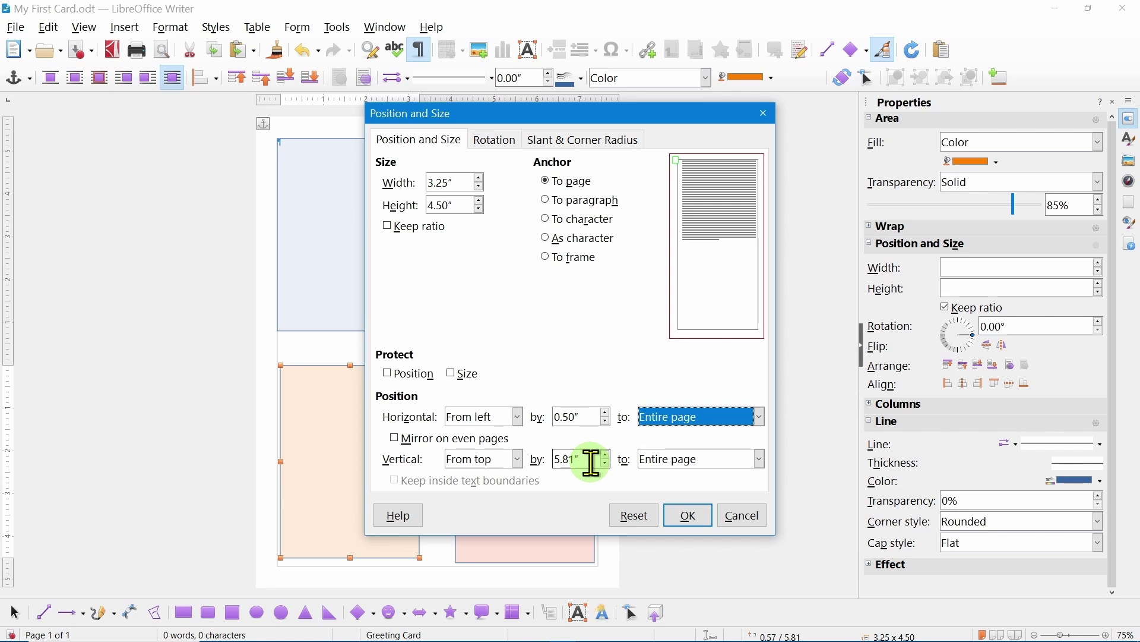
pyautogui.moveTo(592, 461); pyautogui.dragTo(545, 461)
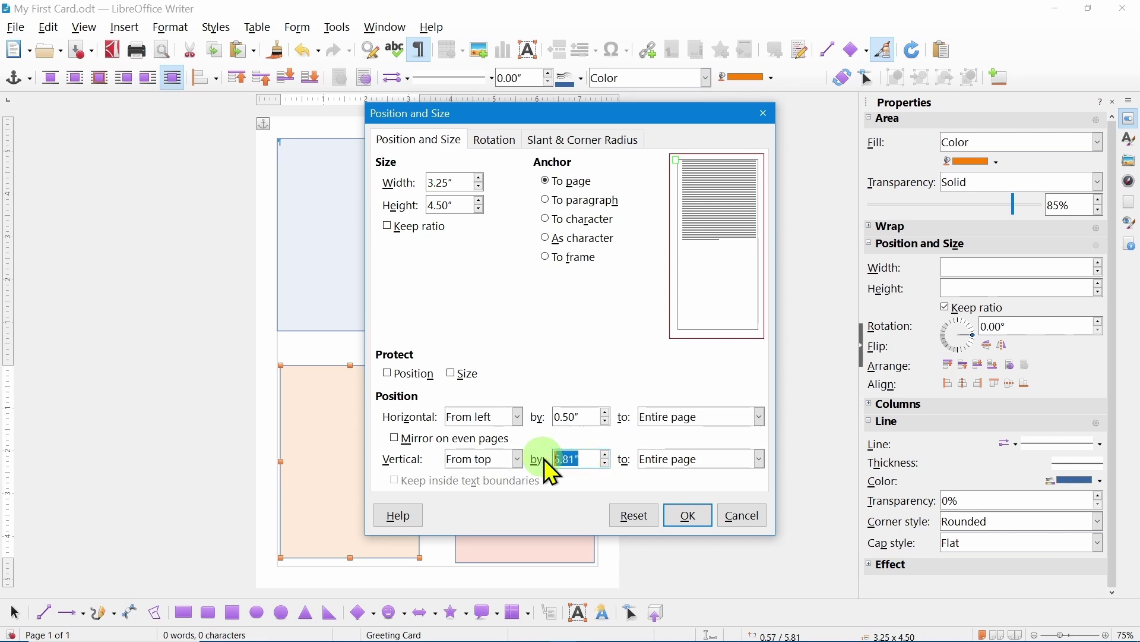
pyautogui.press('Tab')
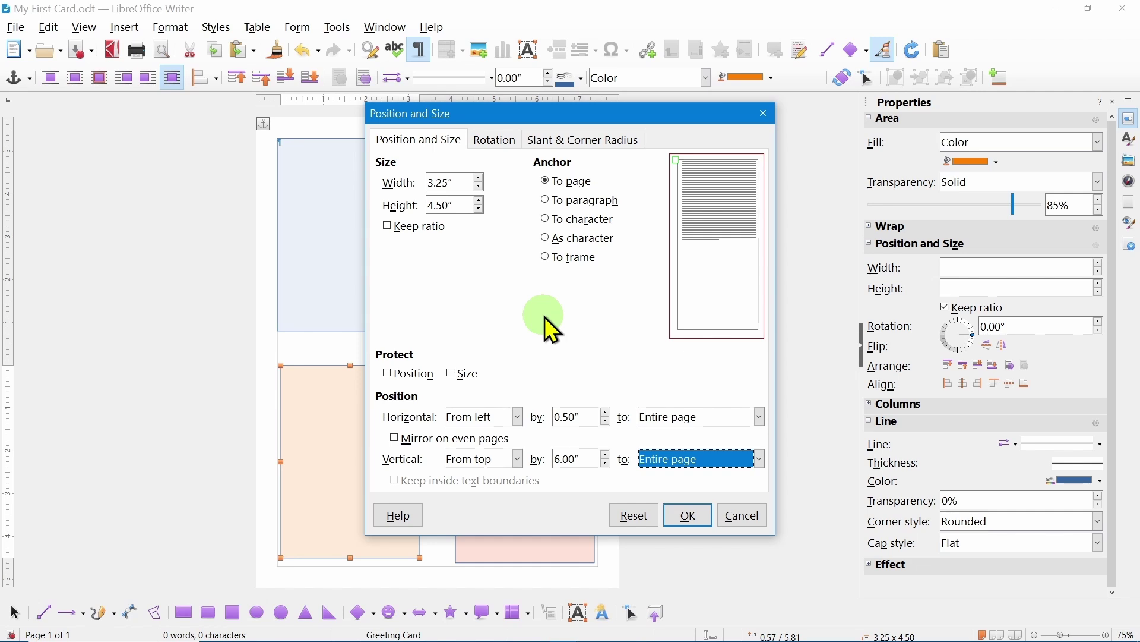
pyautogui.click(689, 516)
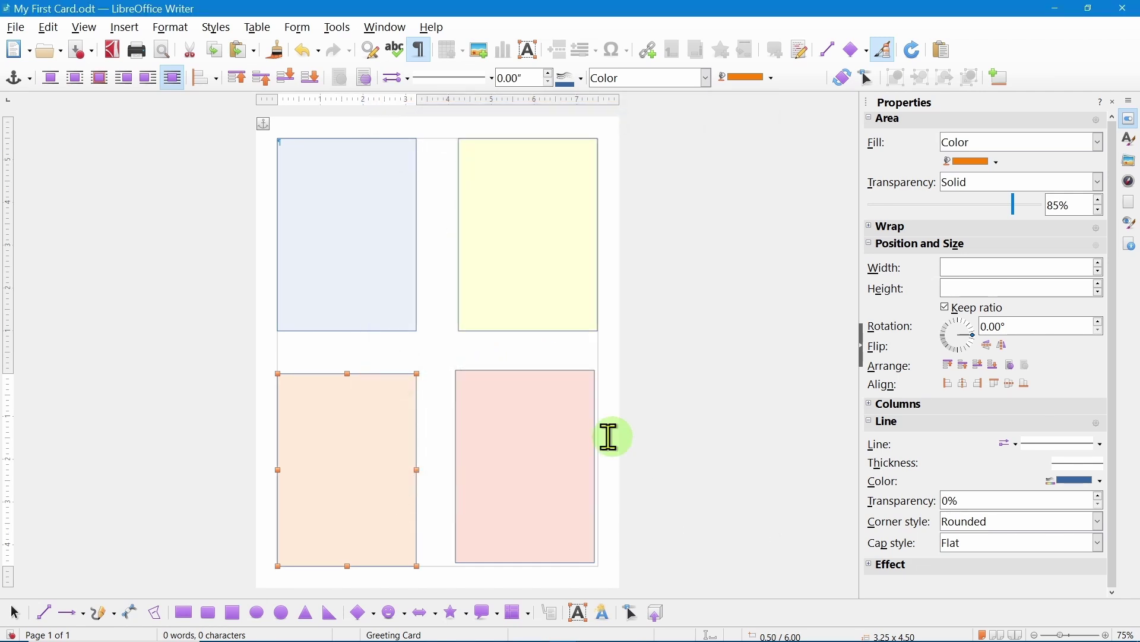
# Position the orange-red rectangle 4.75 inches from the left and 6.00 inches from the top of the entire page
pyautogui.rightClick(508, 433)
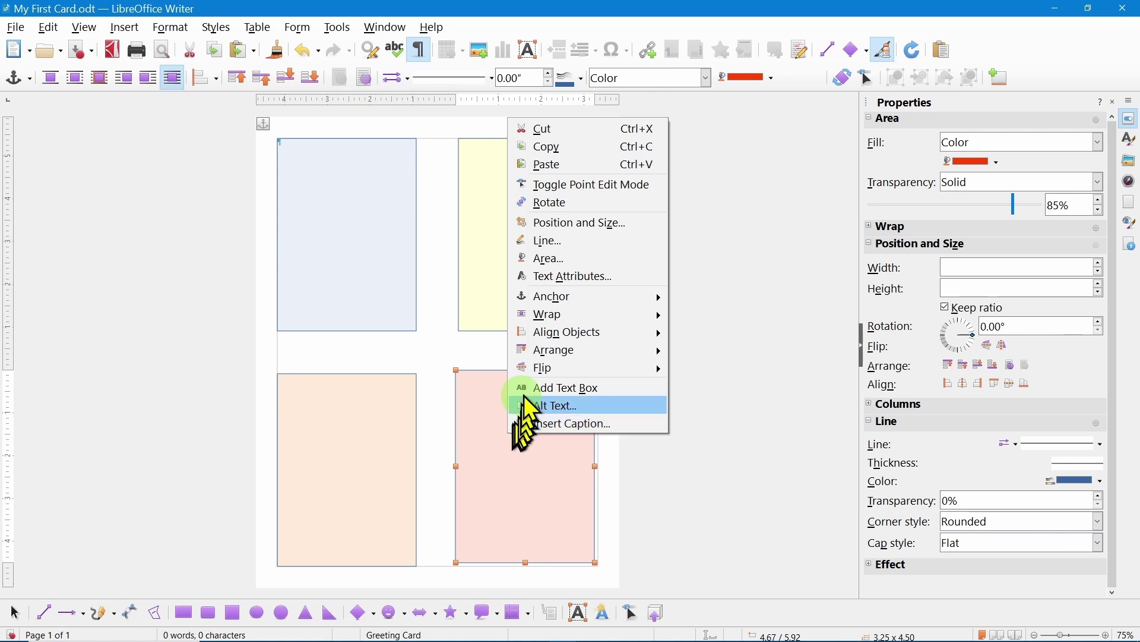
pyautogui.click(572, 230)
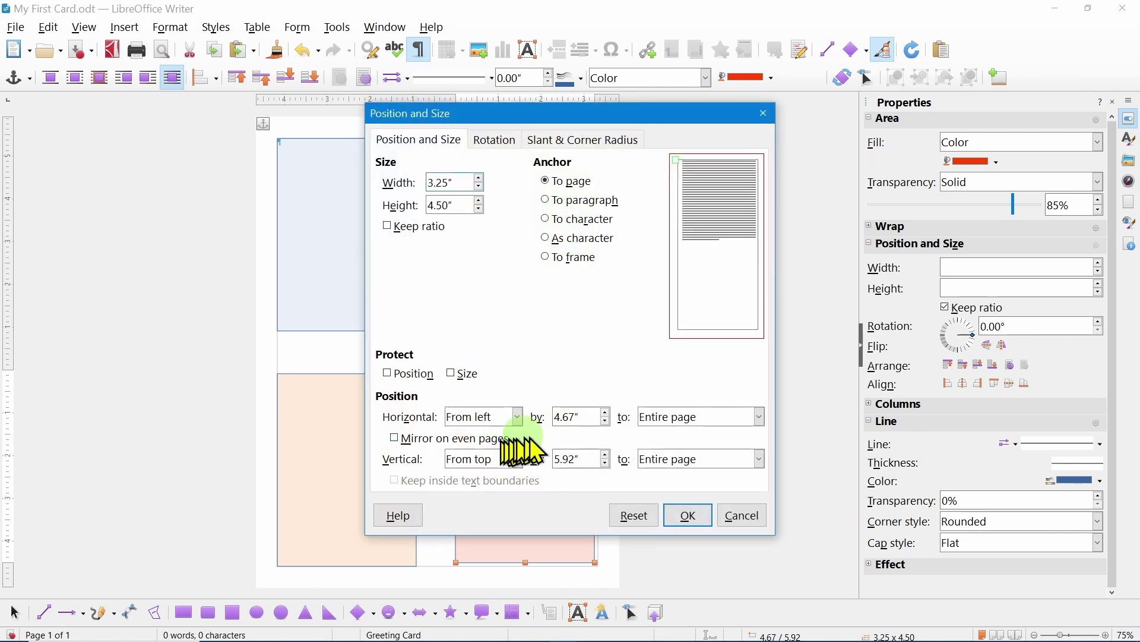
pyautogui.click(585, 415)
pyautogui.moveTo(585, 415); pyautogui.dragTo(556, 416)
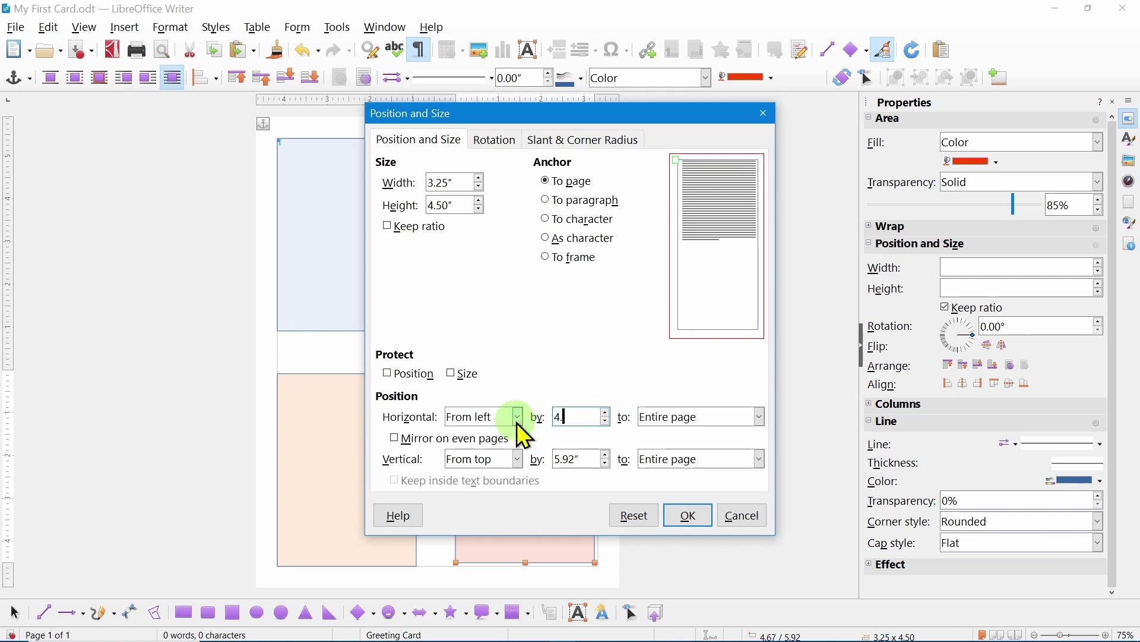
pyautogui.write('4.75')
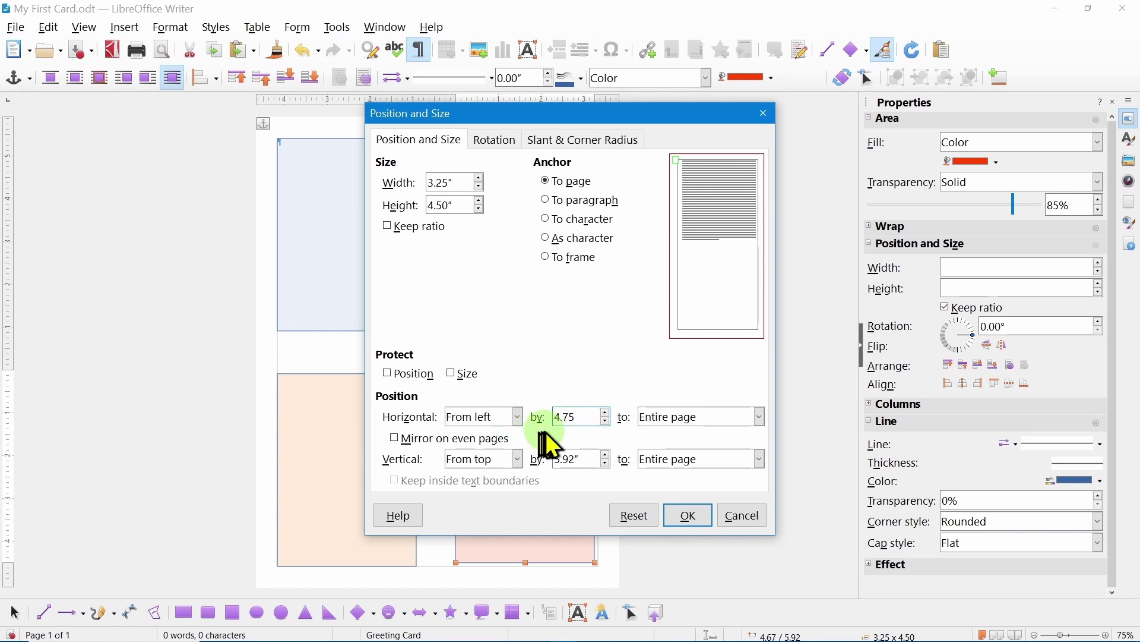
pyautogui.press('Tab')
pyautogui.press('Tab')
pyautogui.press('Tab')
pyautogui.press('Tab')
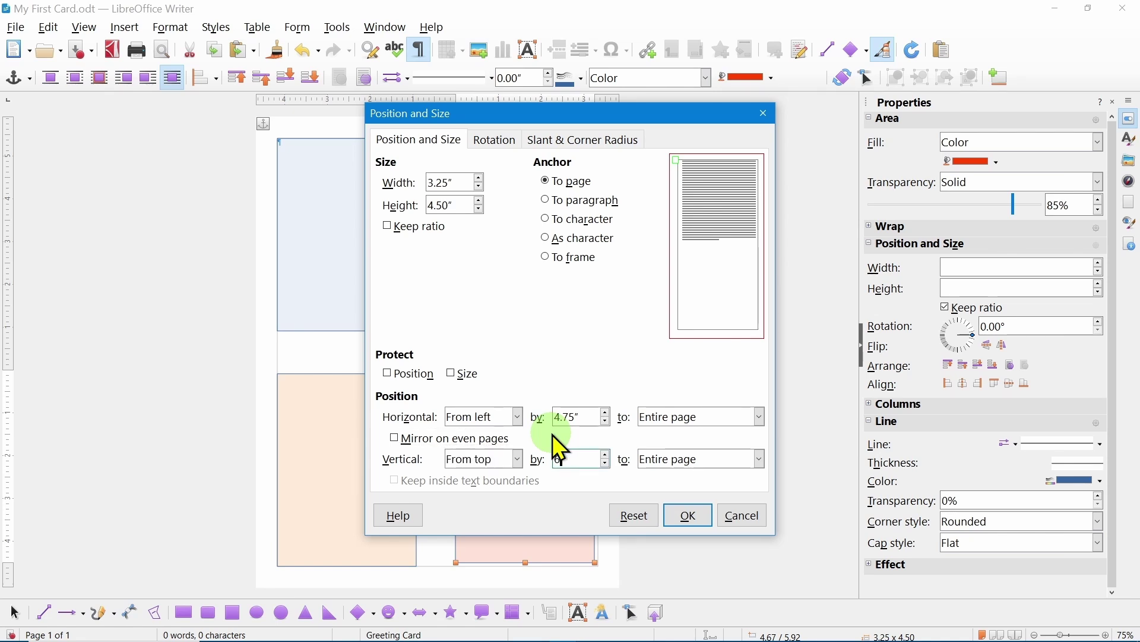
pyautogui.press('Tab')
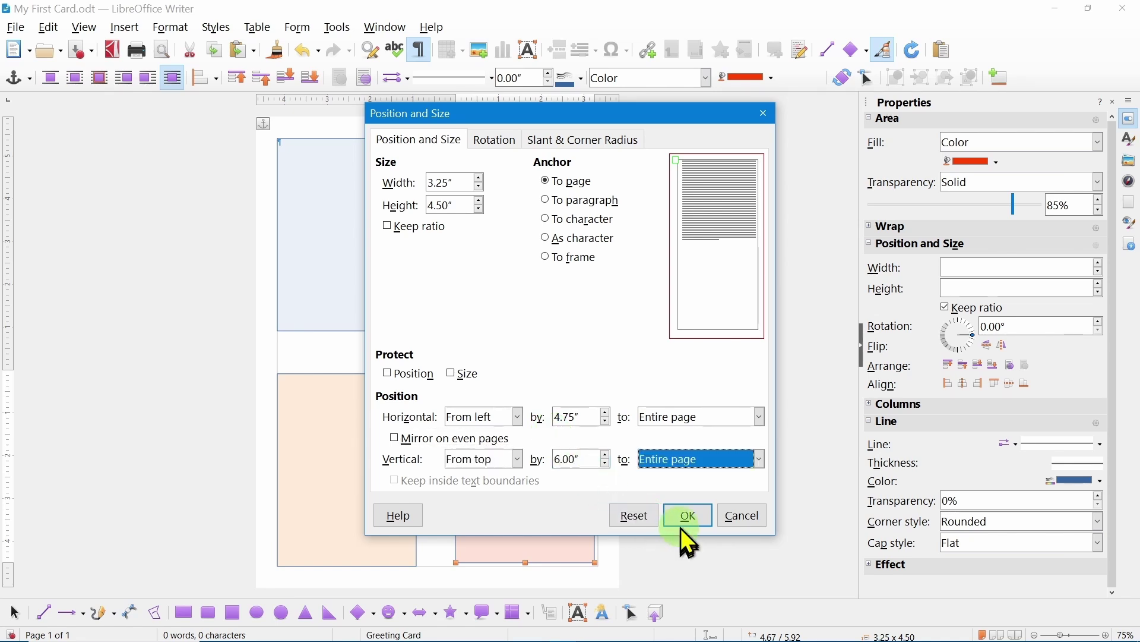
pyautogui.click(689, 514)
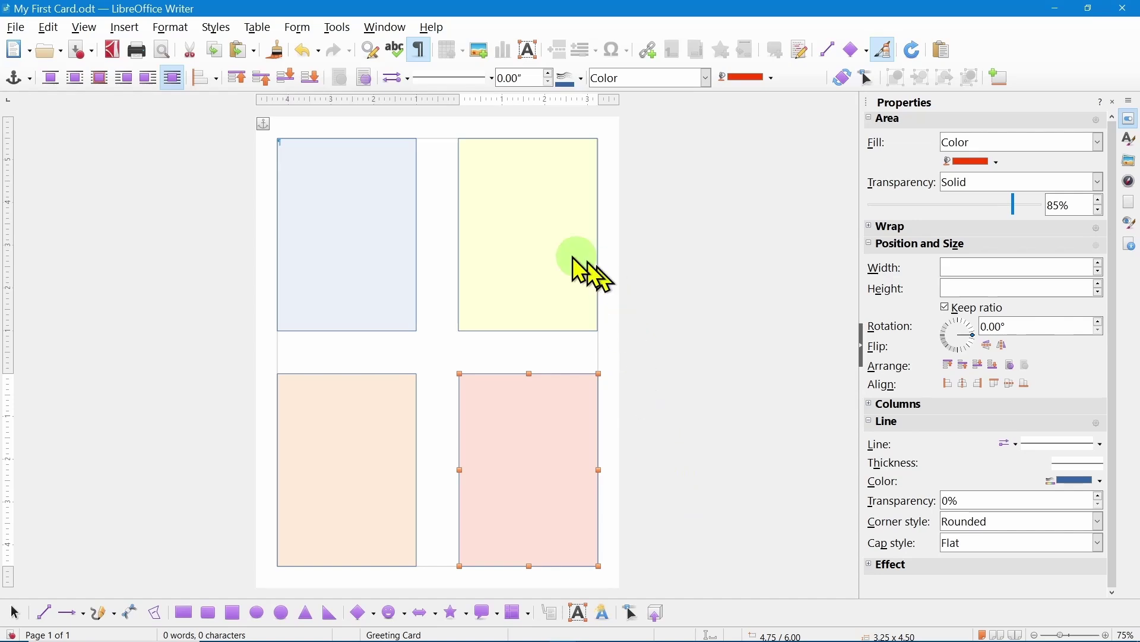
# Set the yellow rectangle's horizontal position to 4.75 inches from the left of the page and deselect it
pyautogui.rightClick(524, 236)
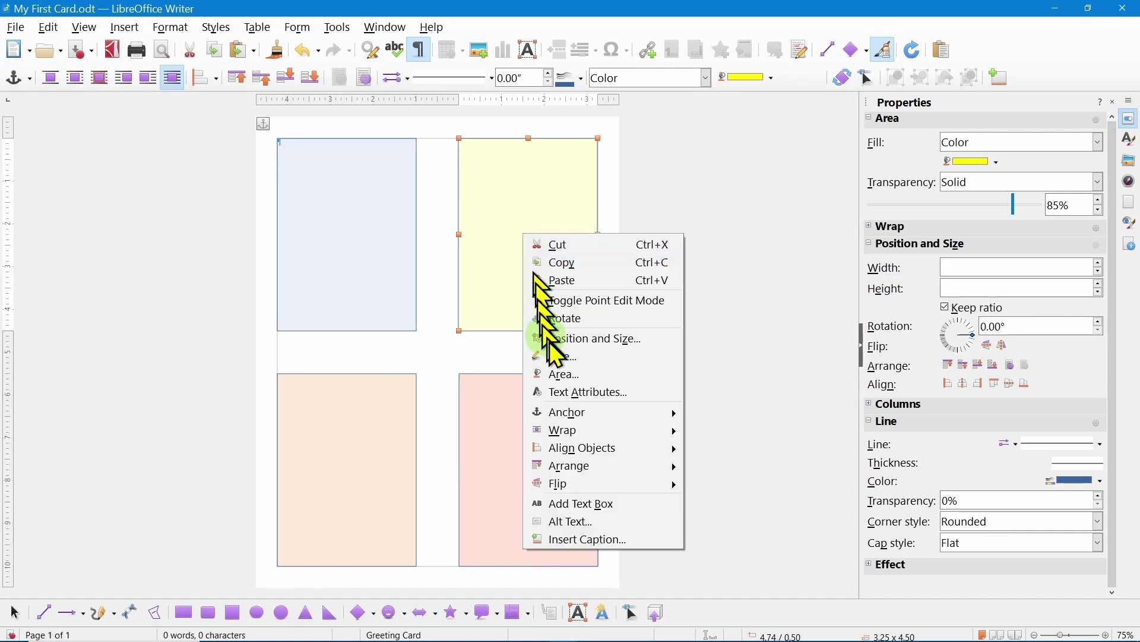
pyautogui.click(591, 338)
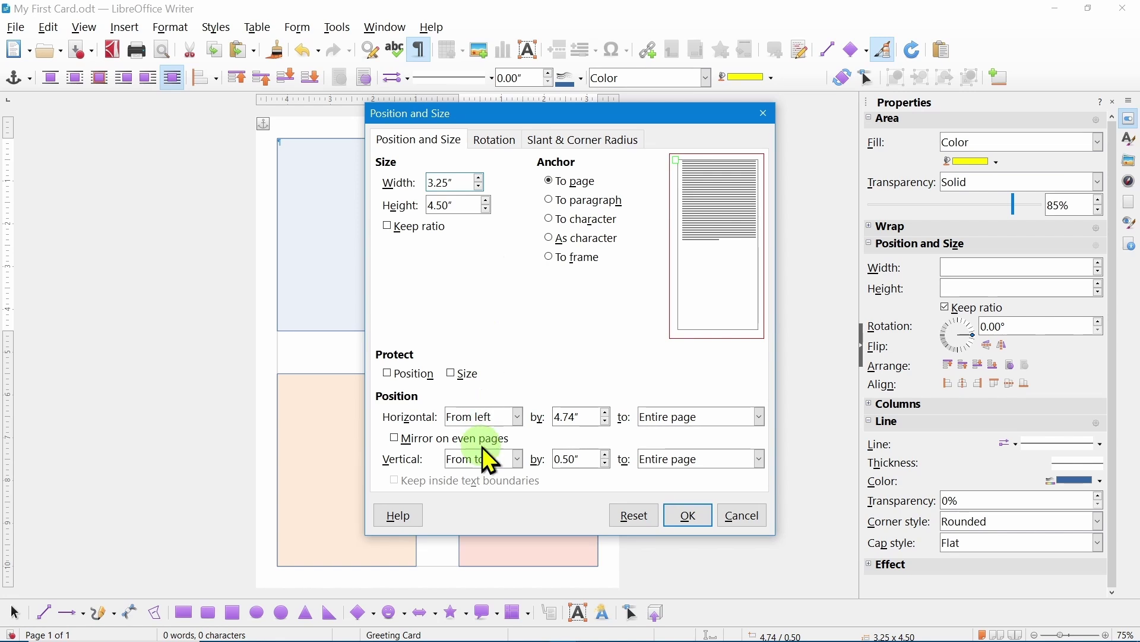
pyautogui.click(580, 414)
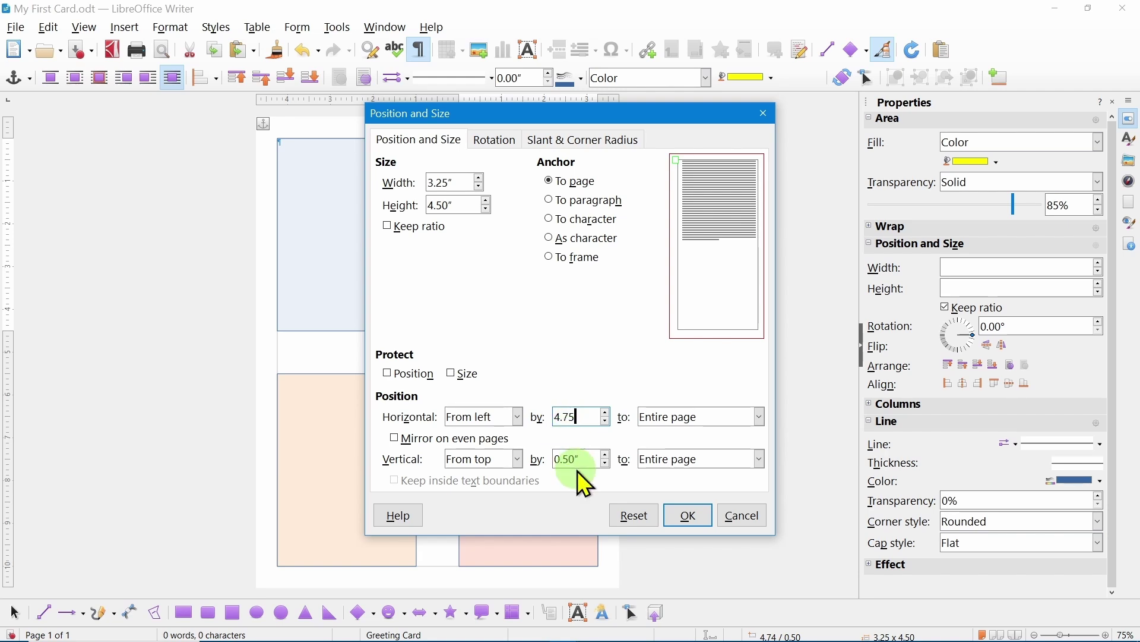
pyautogui.click(692, 518)
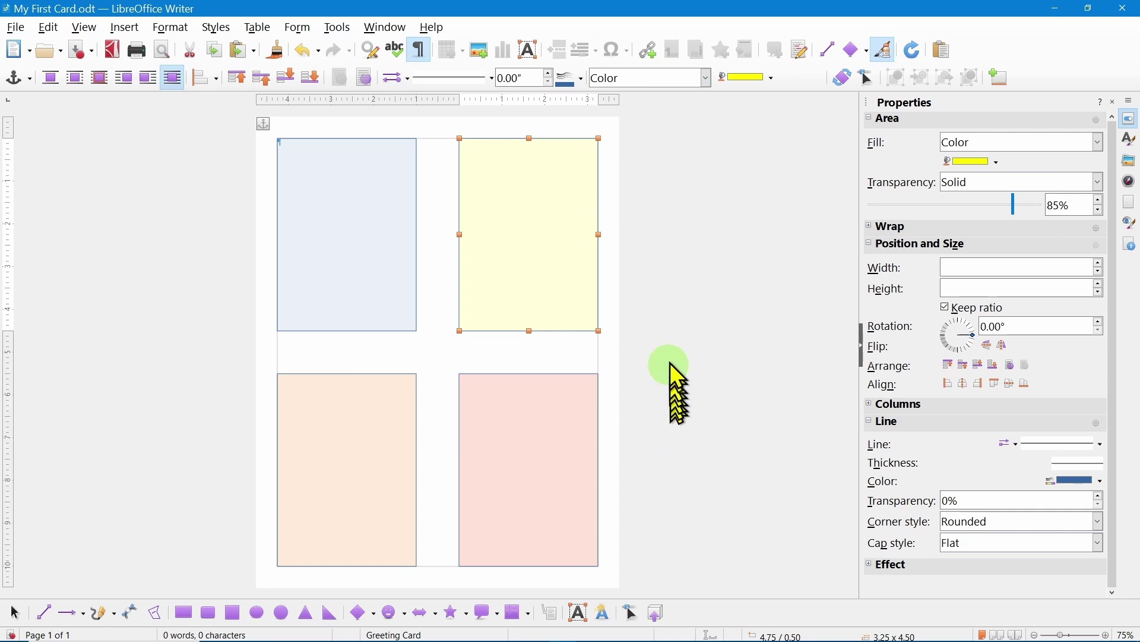
pyautogui.click(648, 327)
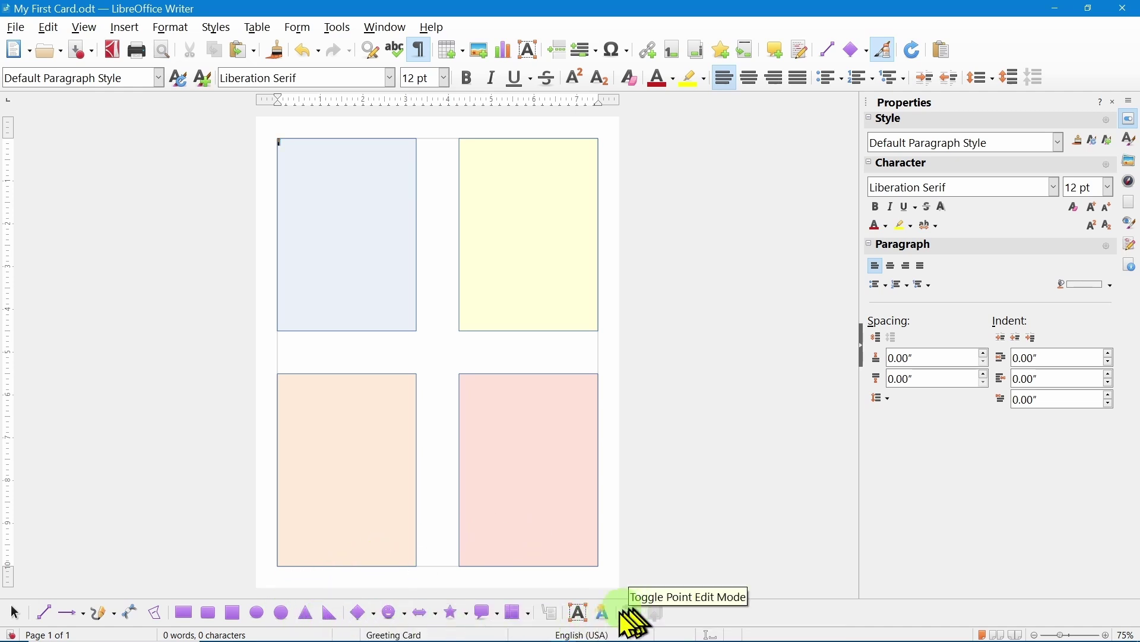
# Add a text box about 3.25 by 0.67 inches across the lower part of the orange-red rectangle, with the centred text "My first card"
pyautogui.click(579, 615)
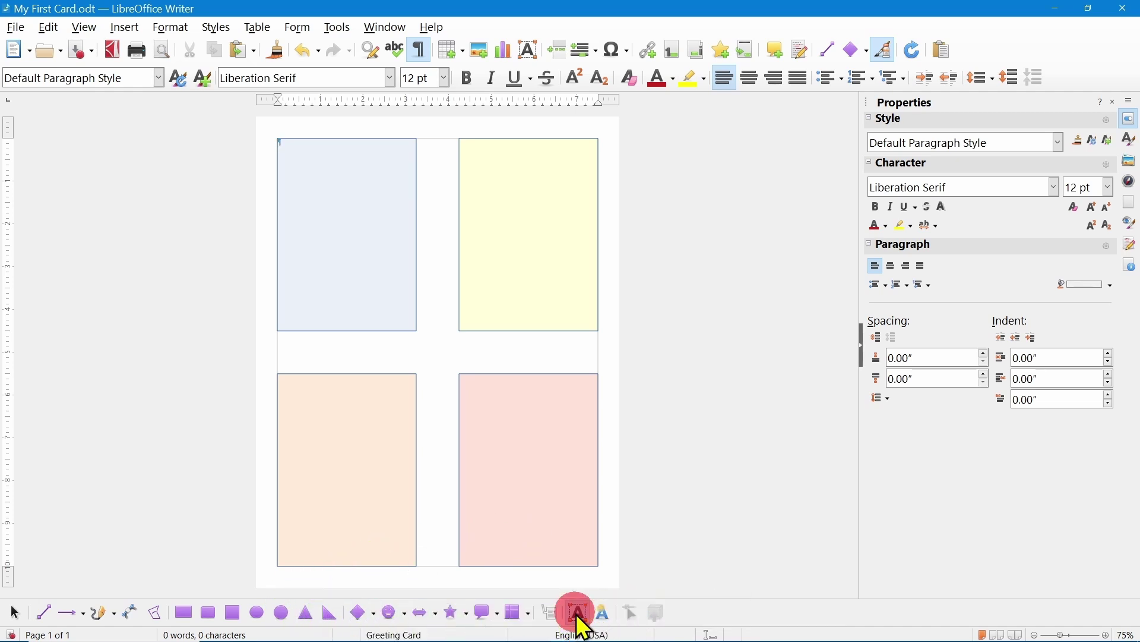
pyautogui.moveTo(546, 526); pyautogui.dragTo(600, 554)
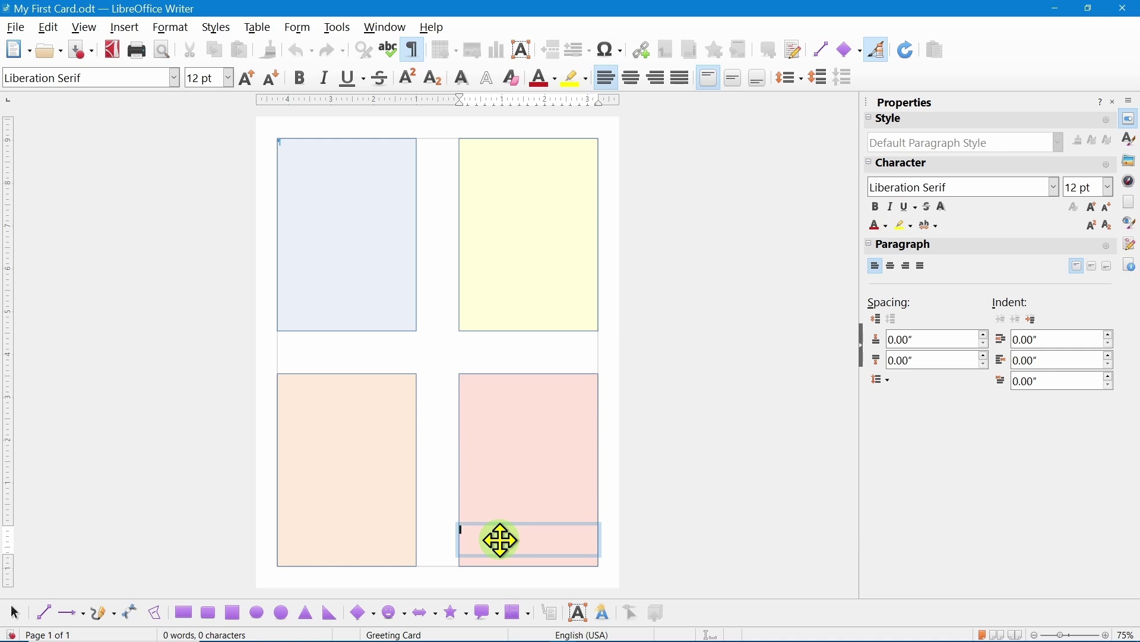
pyautogui.click(634, 84)
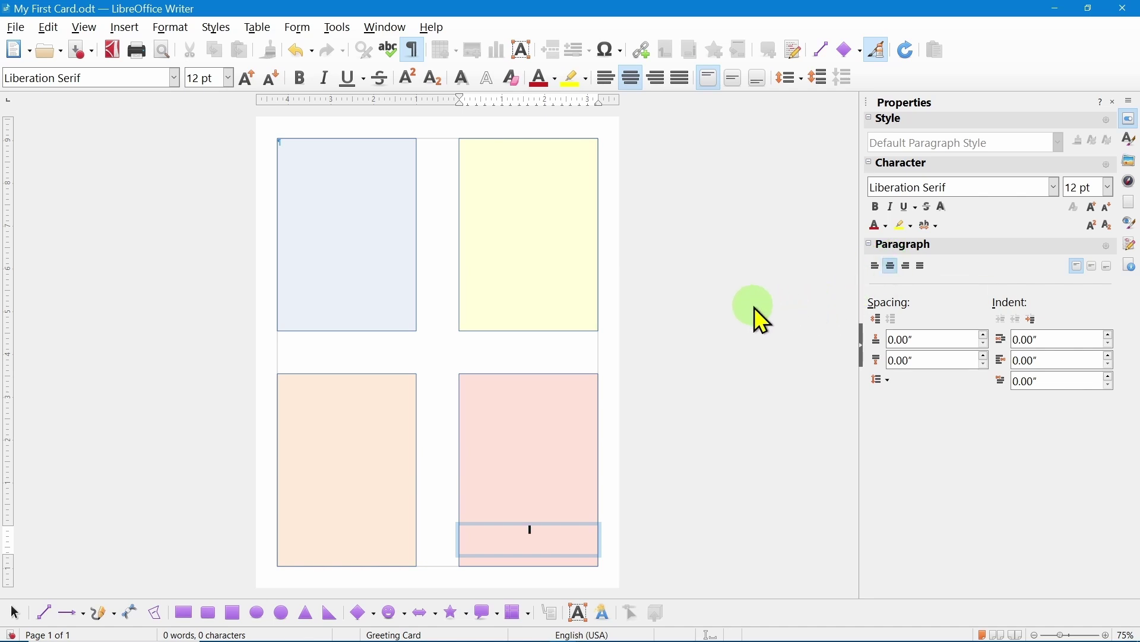
pyautogui.write('My first card')
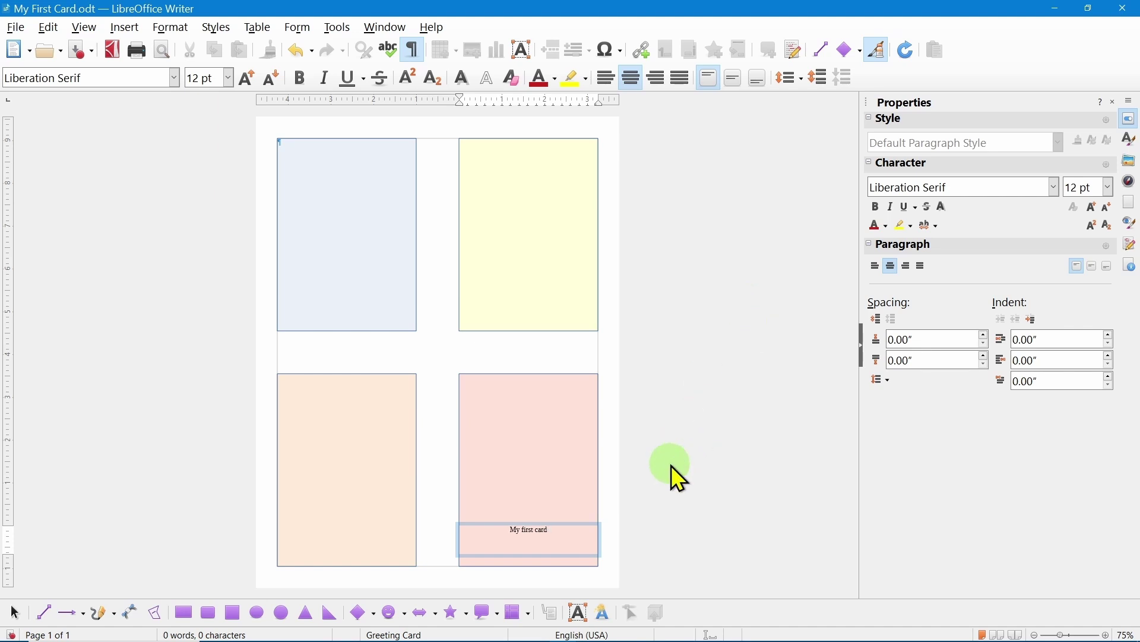
pyautogui.click(641, 455)
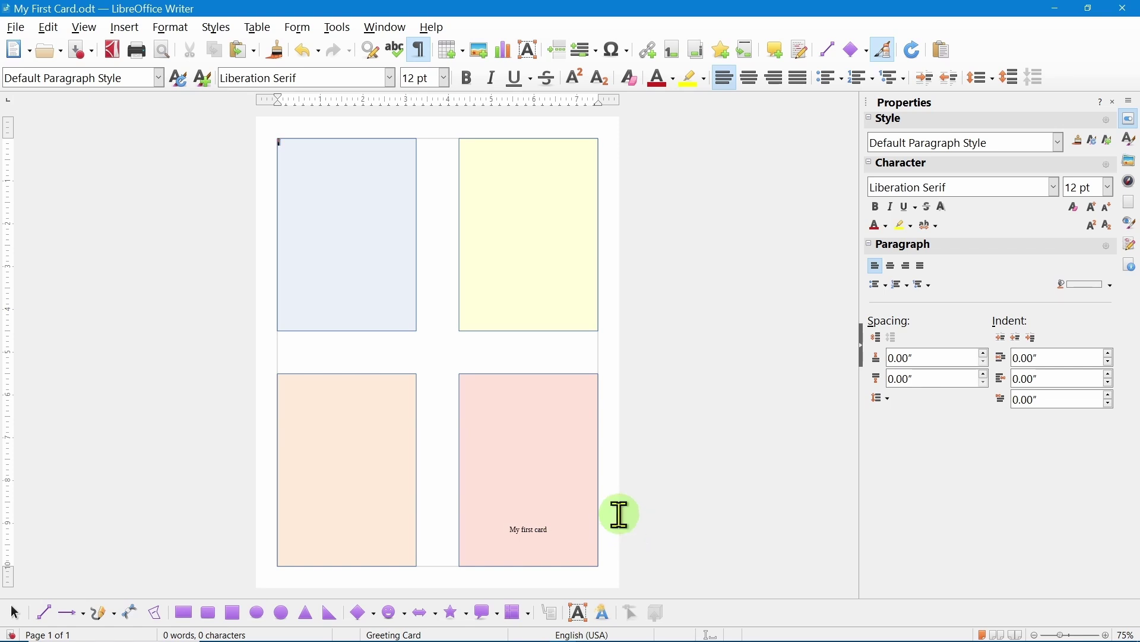
# Move the "My first card" text box slightly down, to about 9.15 inches from the page top
pyautogui.click(527, 525)
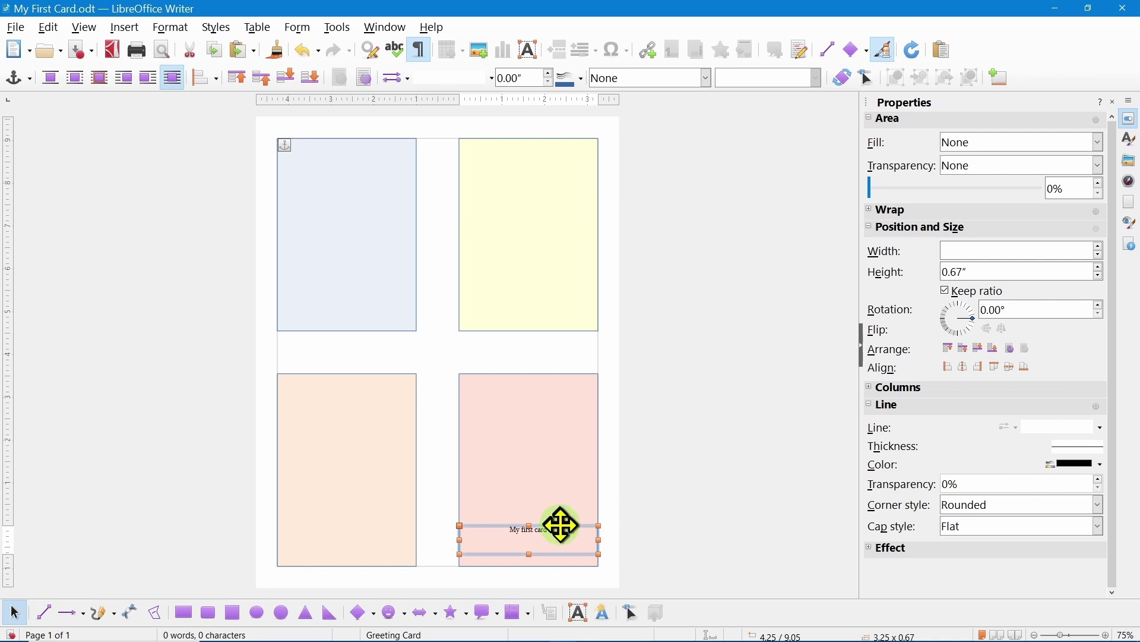
pyautogui.moveTo(558, 522)
pyautogui.mouseDown()
pyautogui.moveTo(555, 501)
pyautogui.moveTo(555, 512)
pyautogui.moveTo(583, 509)
pyautogui.moveTo(552, 509)
pyautogui.moveTo(563, 529)
pyautogui.mouseUp()
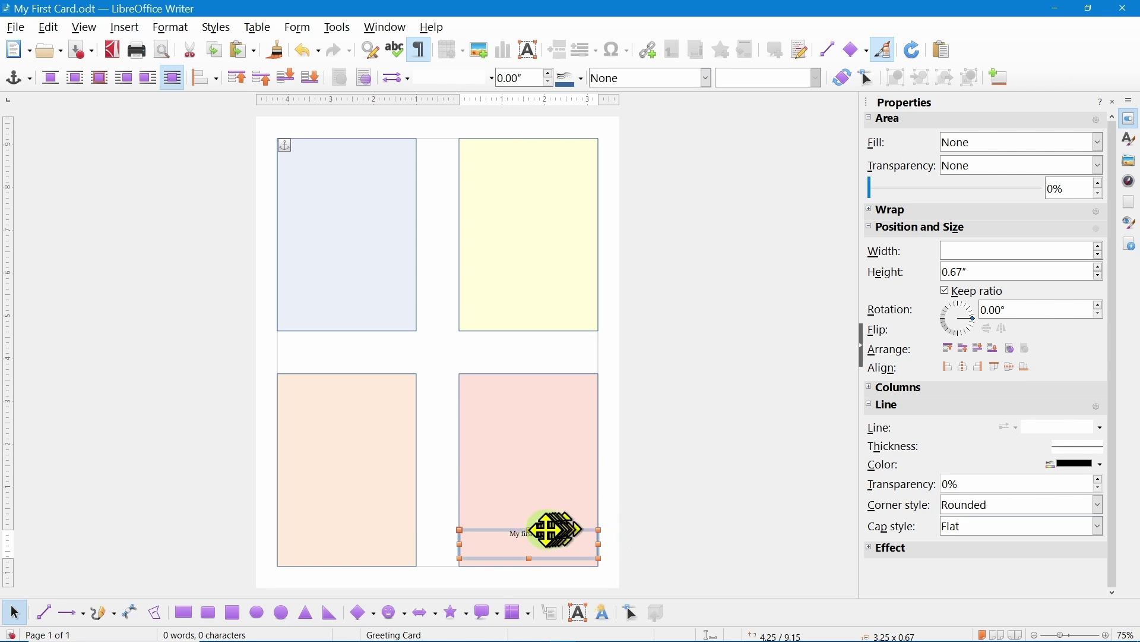
# Make all the "My first card" text bold and enlarge it to 21 pt
pyautogui.click(539, 534)
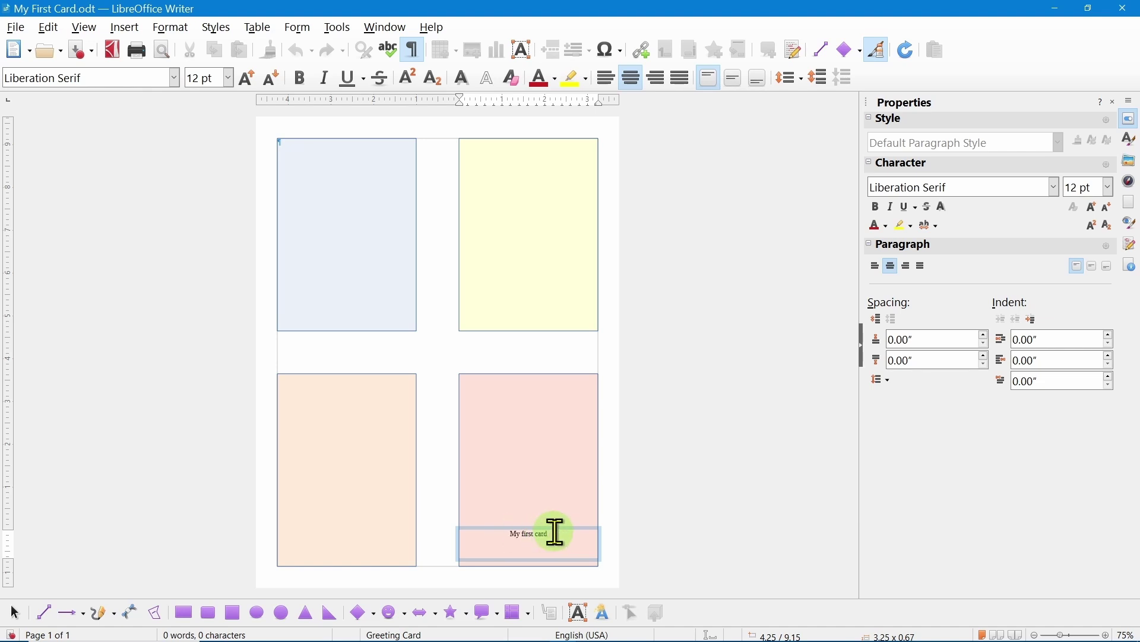
pyautogui.click(554, 532)
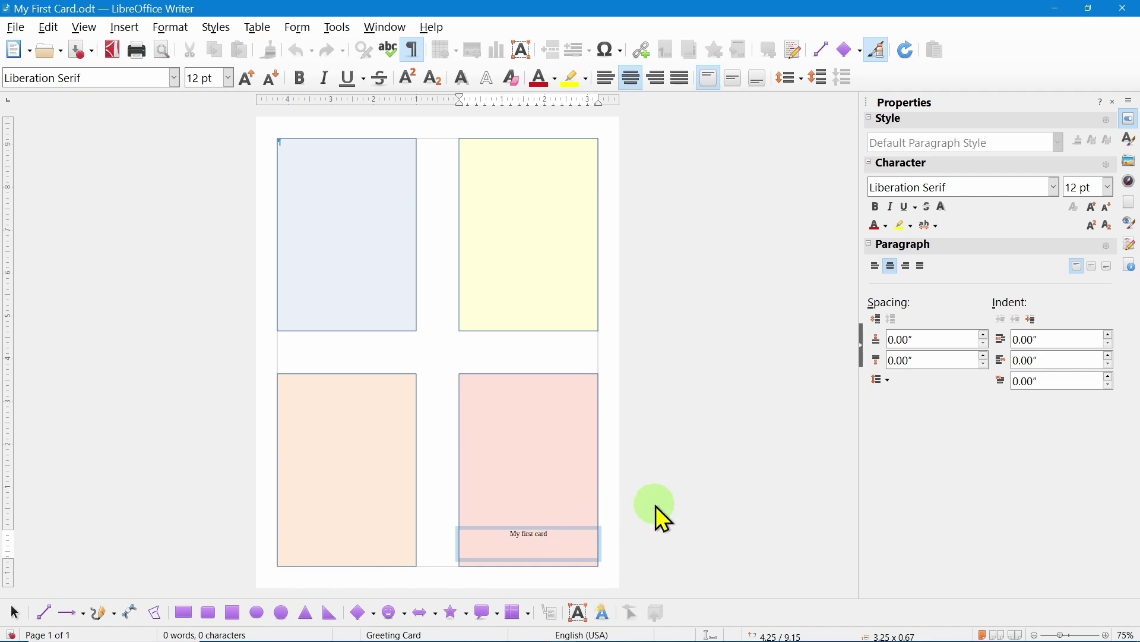
pyautogui.hotkey('ctrl', 'a')
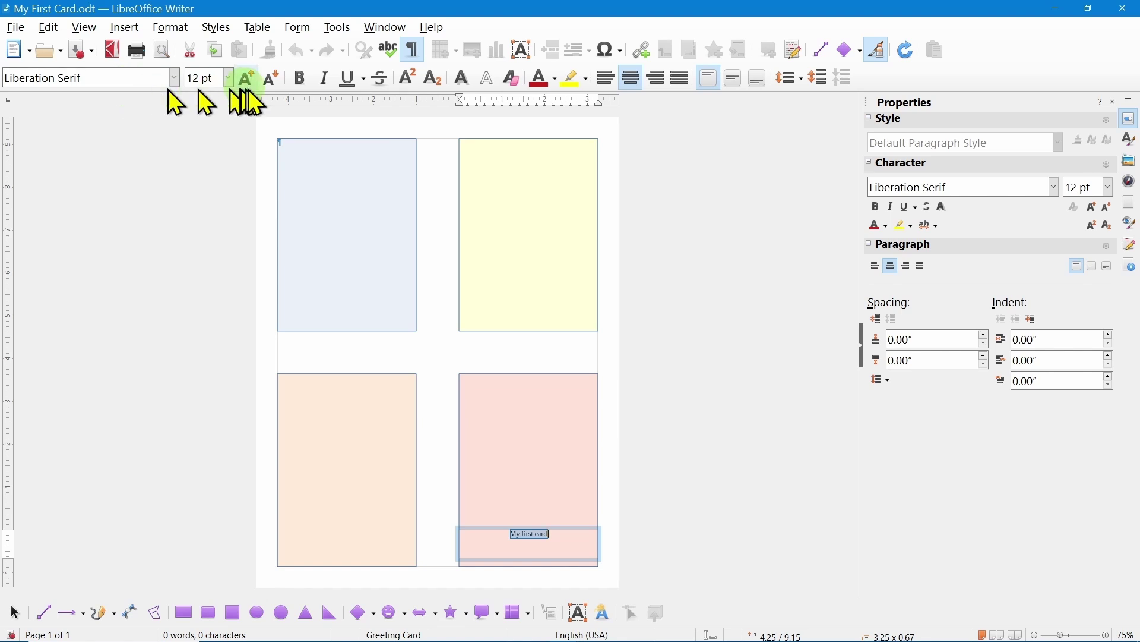
pyautogui.click(302, 77)
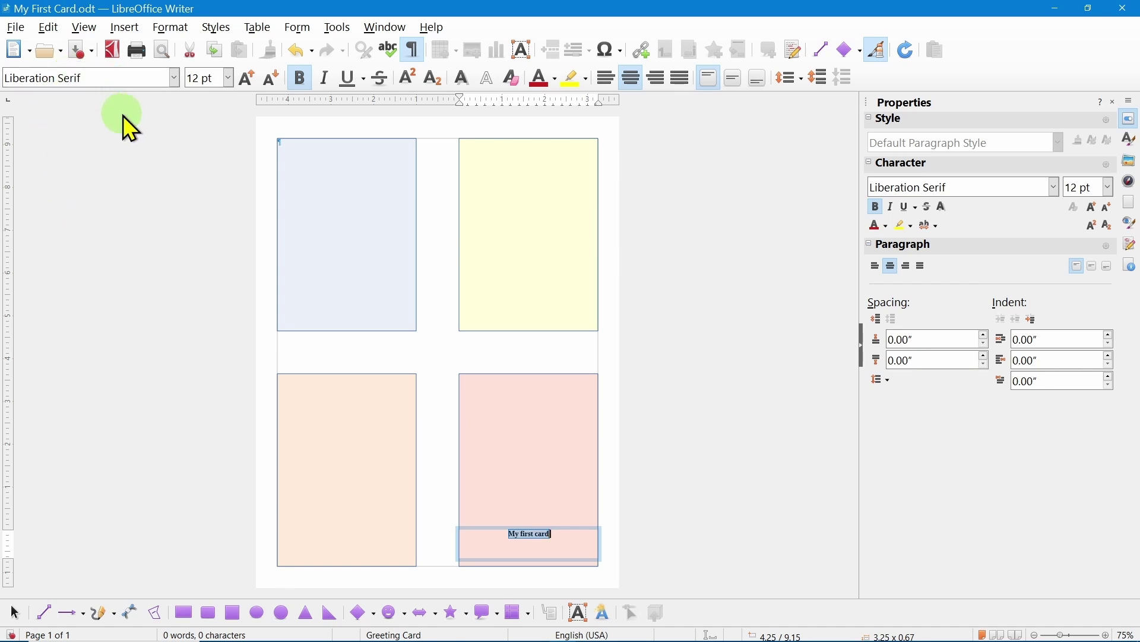
pyautogui.click(245, 85)
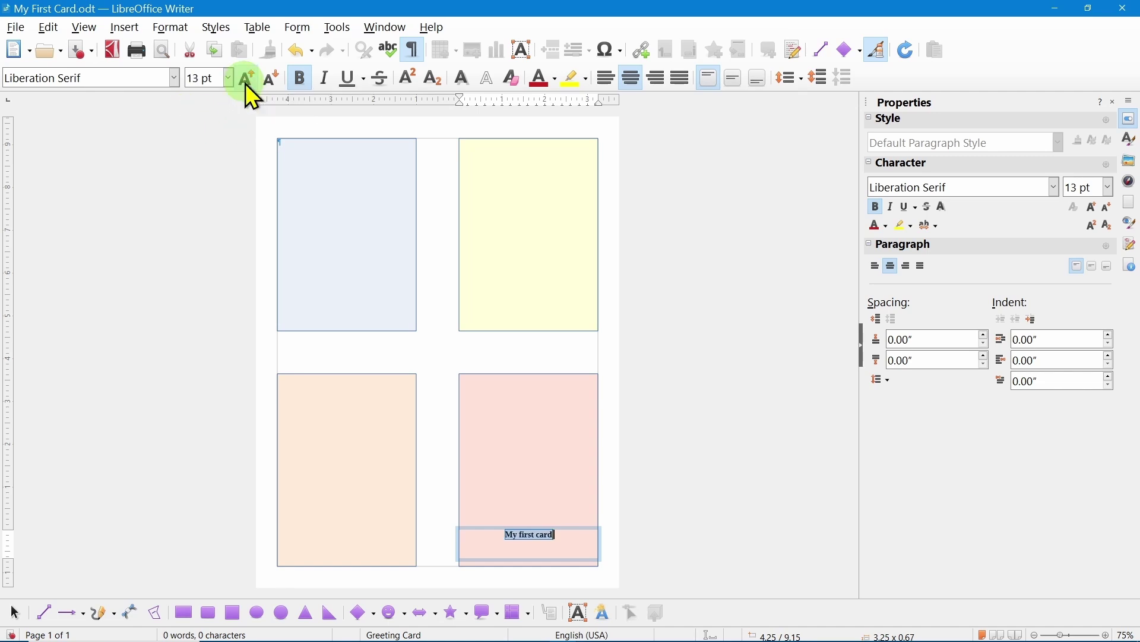
pyautogui.click(245, 82)
pyautogui.click(245, 82)
pyautogui.click(245, 82)
pyautogui.click(245, 82)
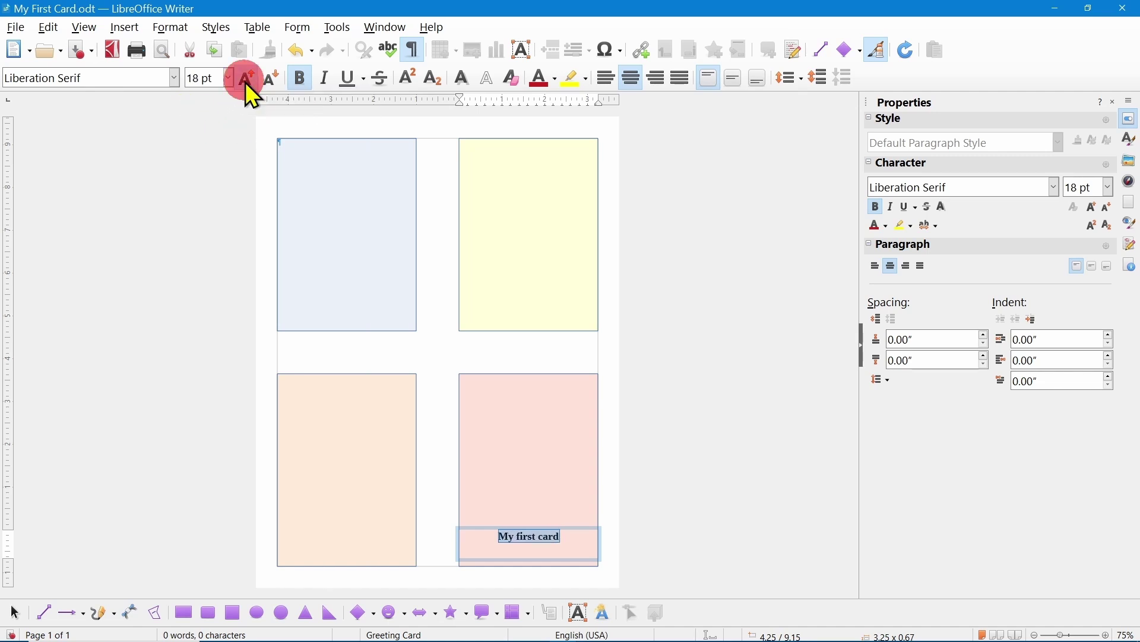
pyautogui.click(245, 82)
pyautogui.click(246, 82)
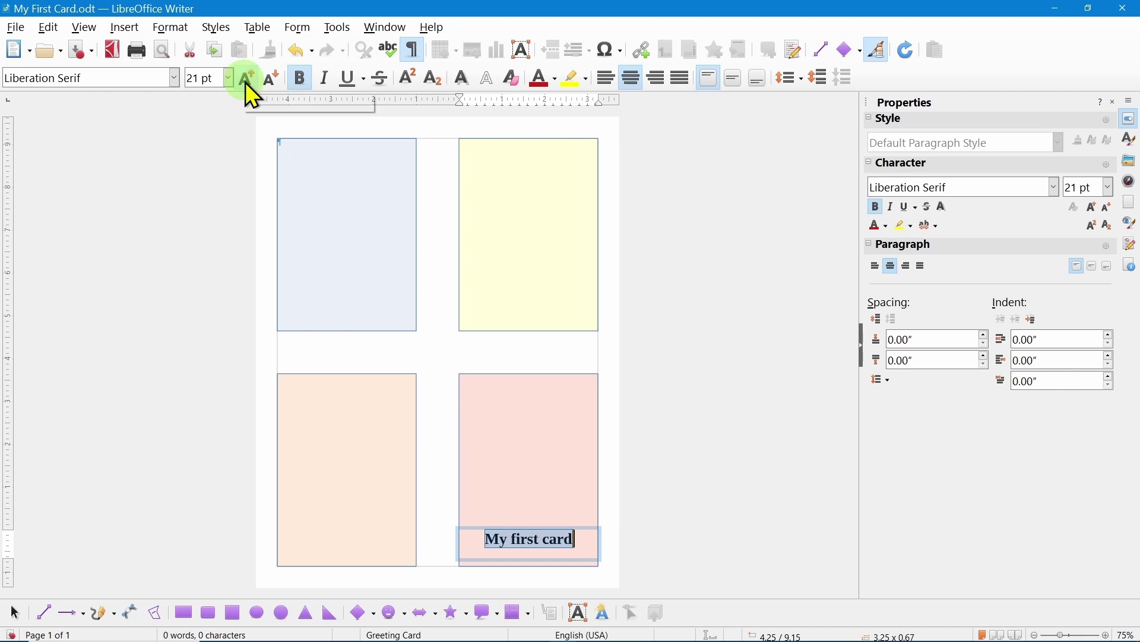
# Enlarge the "My first card" text to 32 pt, change its font to Liberation Sans, and deselect the text box
pyautogui.click(245, 81)
pyautogui.click(245, 82)
pyautogui.click(246, 82)
pyautogui.click(245, 82)
pyautogui.click(245, 82)
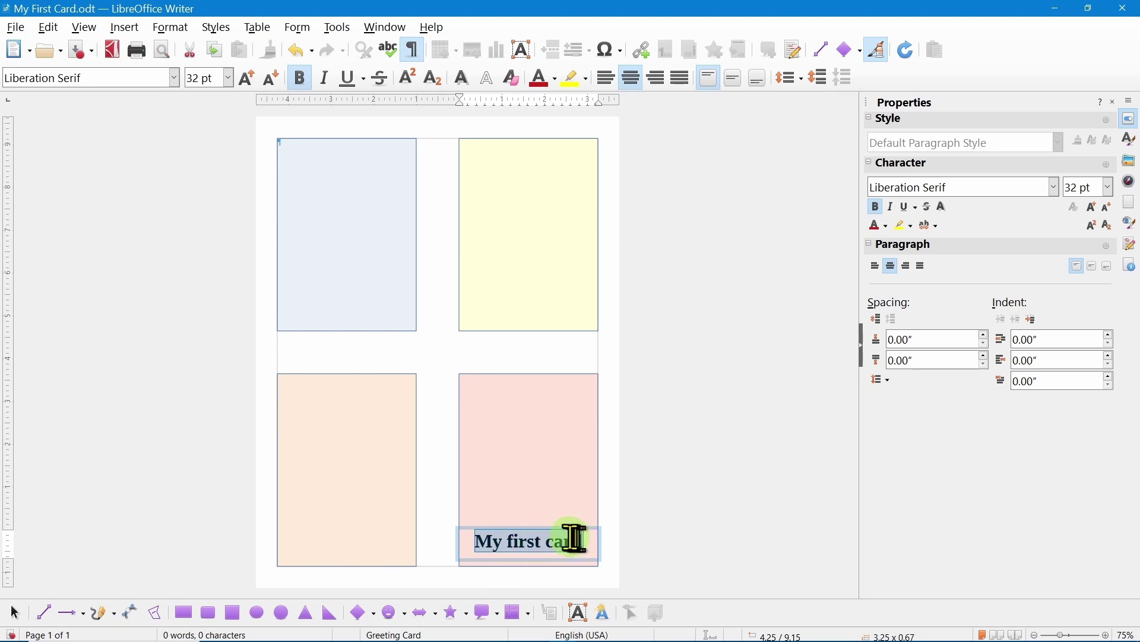
pyautogui.click(174, 83)
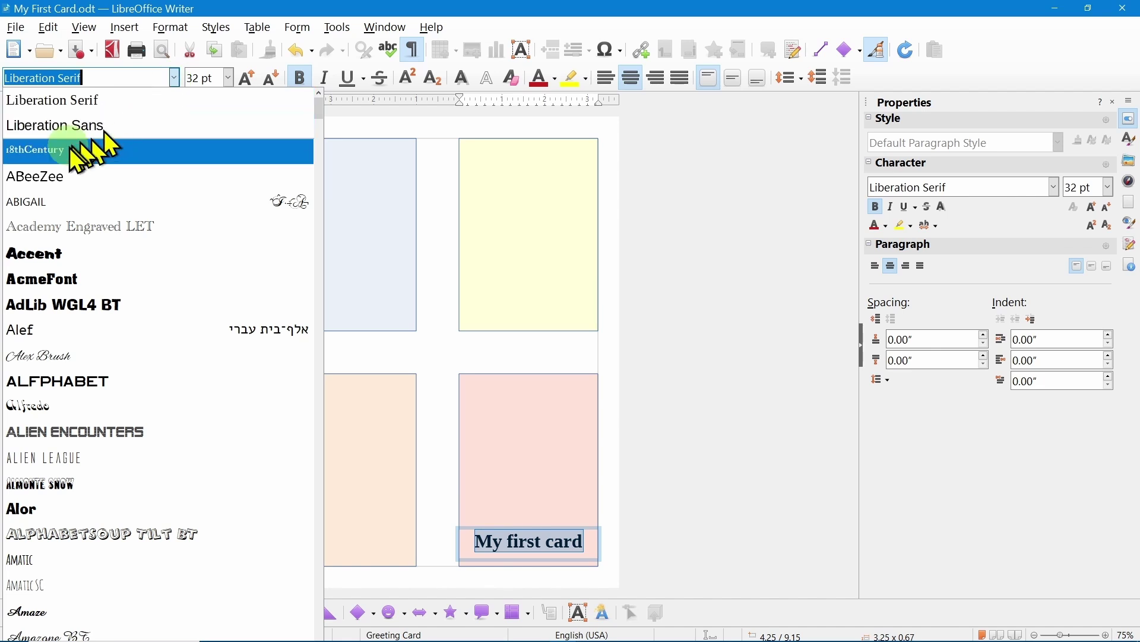
pyautogui.click(76, 131)
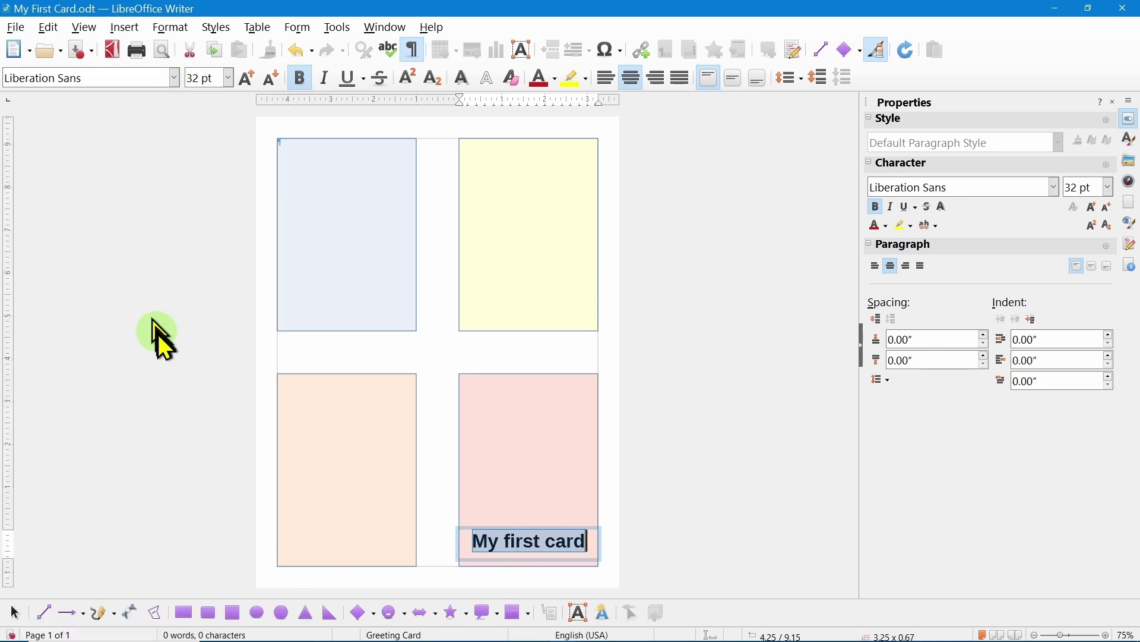
pyautogui.click(682, 391)
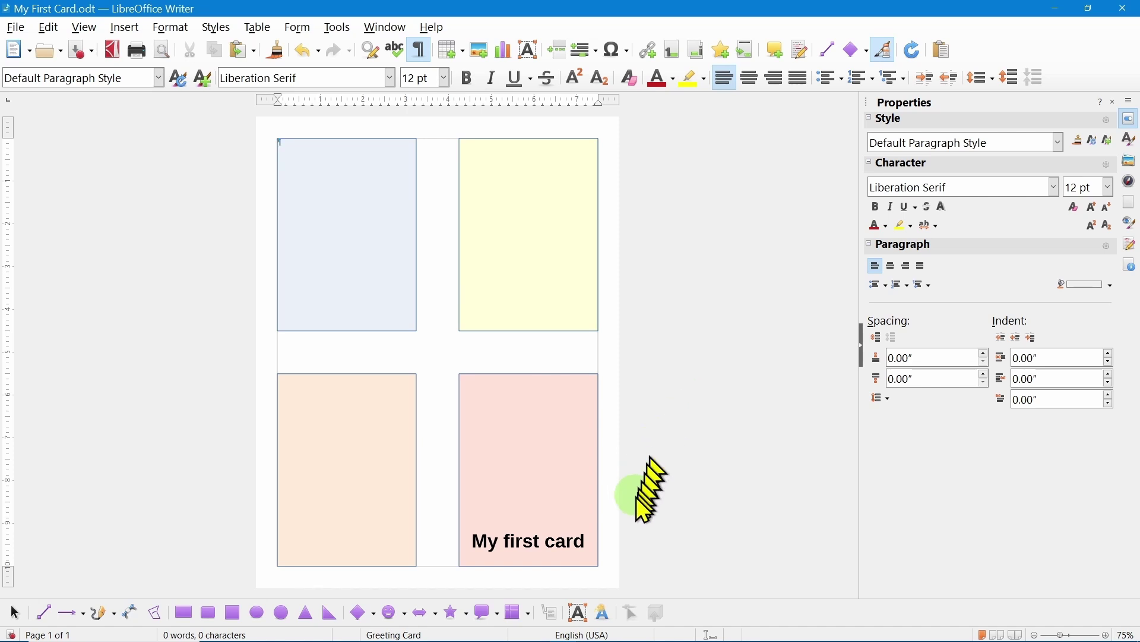
pyautogui.click(538, 545)
pyautogui.click(660, 502)
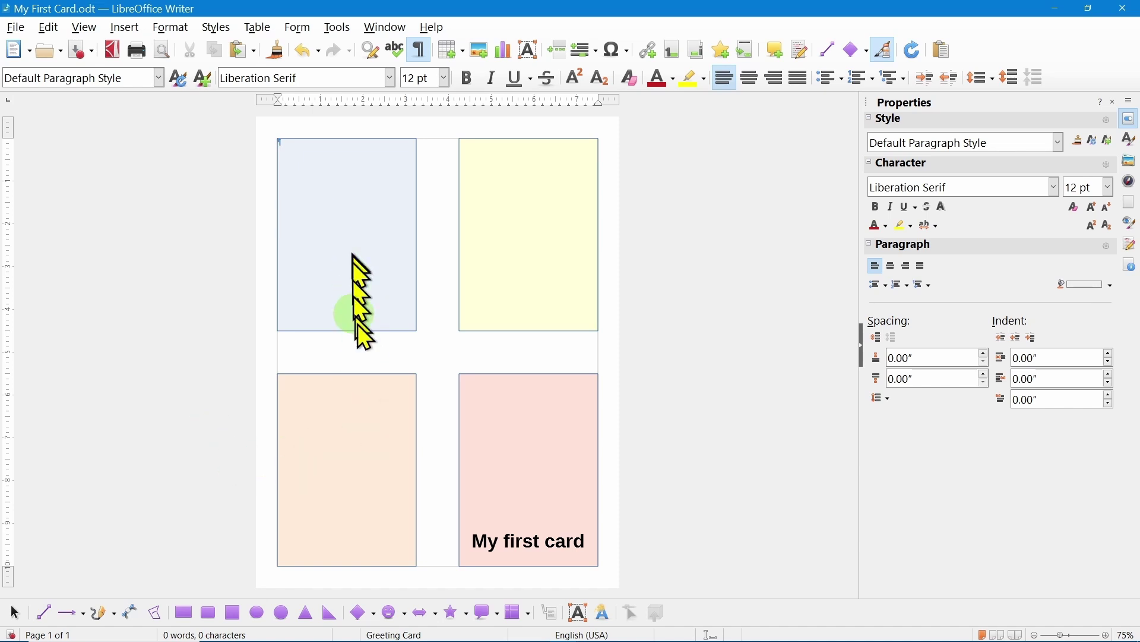
# Add a text box about 3.25 by 3.03 inches across the blue rectangle, with the centred four-line verse beginning "Although this text is inside of the card"
pyautogui.click(579, 615)
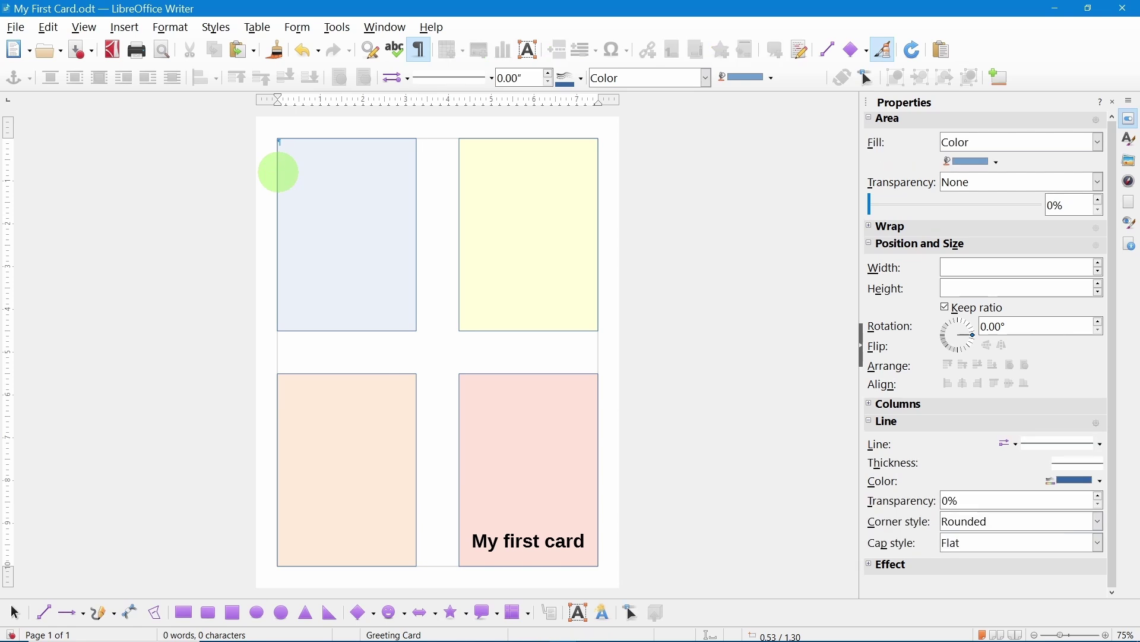
pyautogui.moveTo(278, 172); pyautogui.dragTo(416, 301)
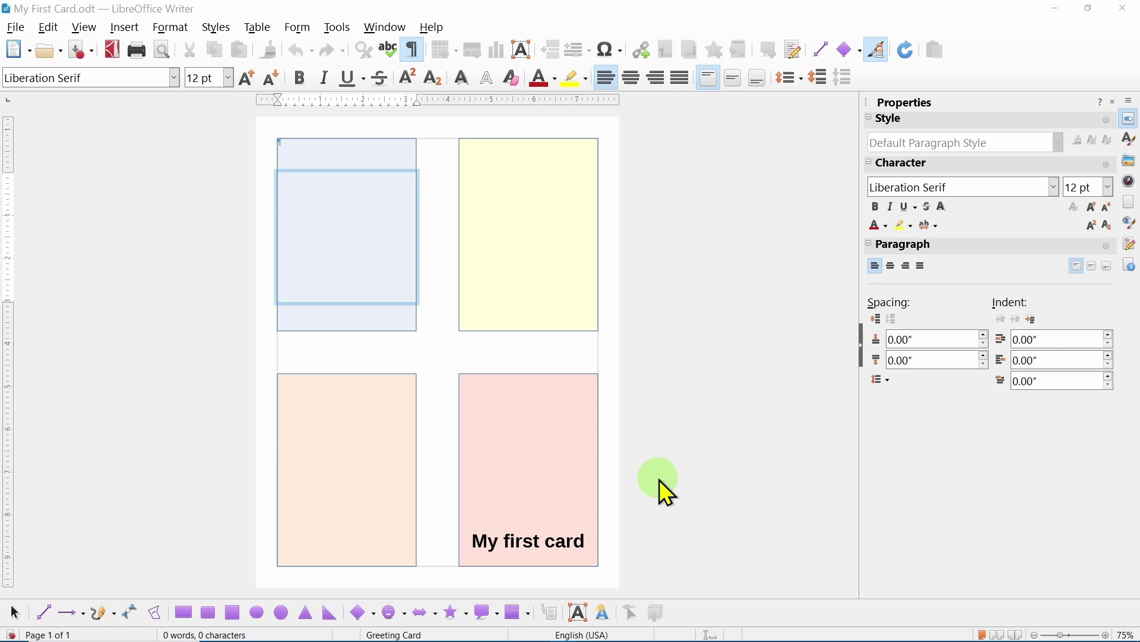
pyautogui.write("Although this text is inside of the card The proper placement is very hard. And if I miss the center exact, I will never escape the critic's attack.")
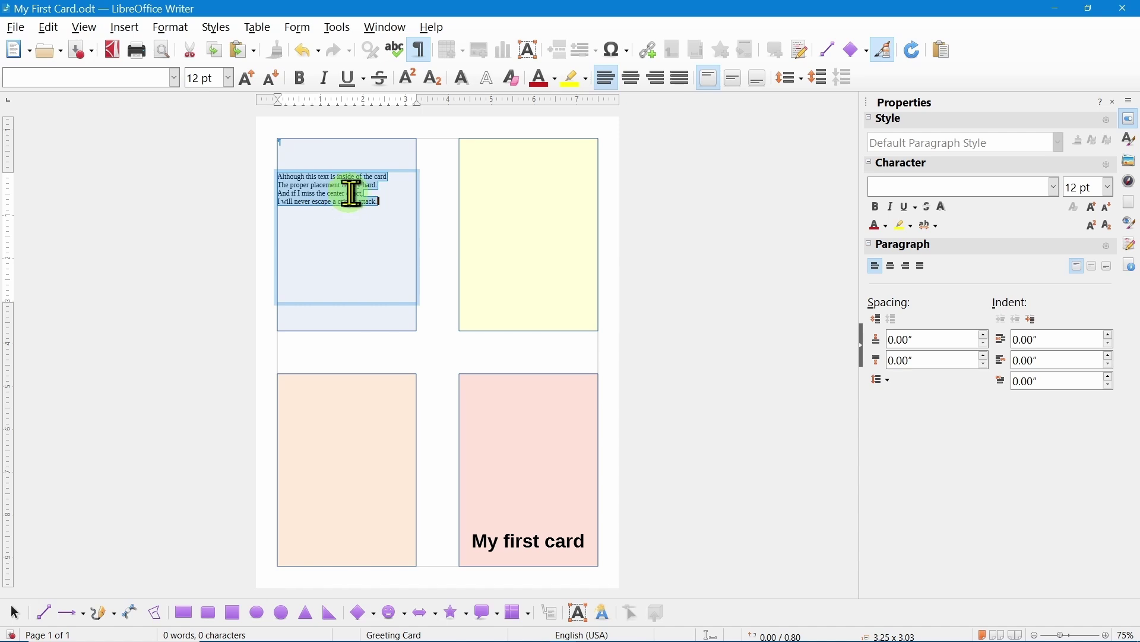
pyautogui.click(631, 79)
pyautogui.click(631, 79)
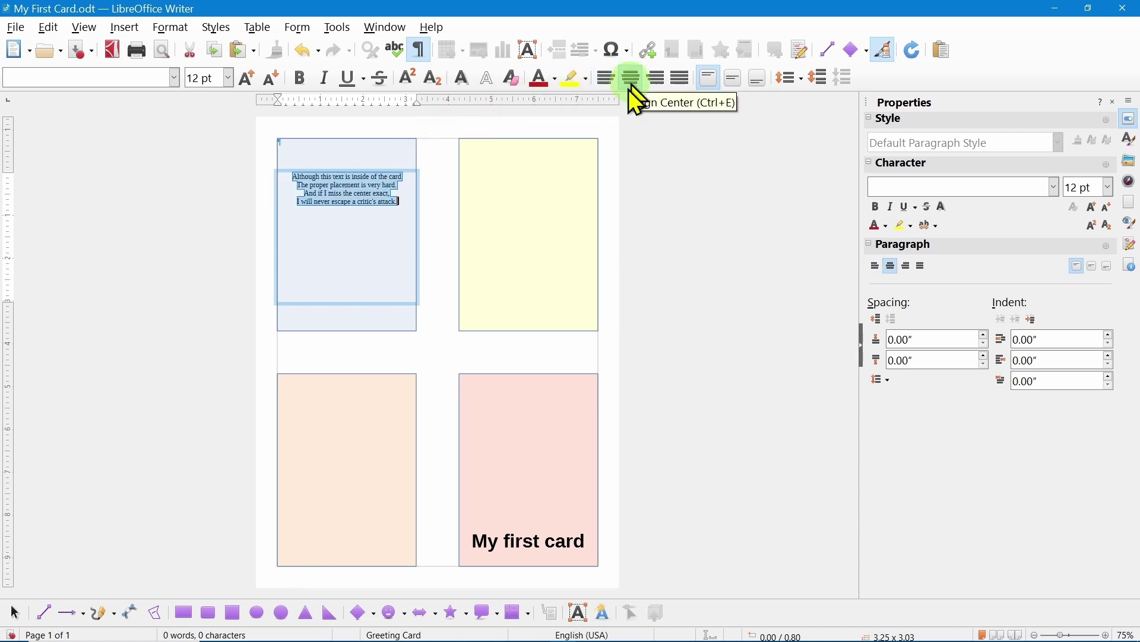
# Format the whole verse in the blue rectangle as bold Comic Sans MS at 18 pt
pyautogui.click(249, 78)
pyautogui.click(250, 77)
pyautogui.click(249, 77)
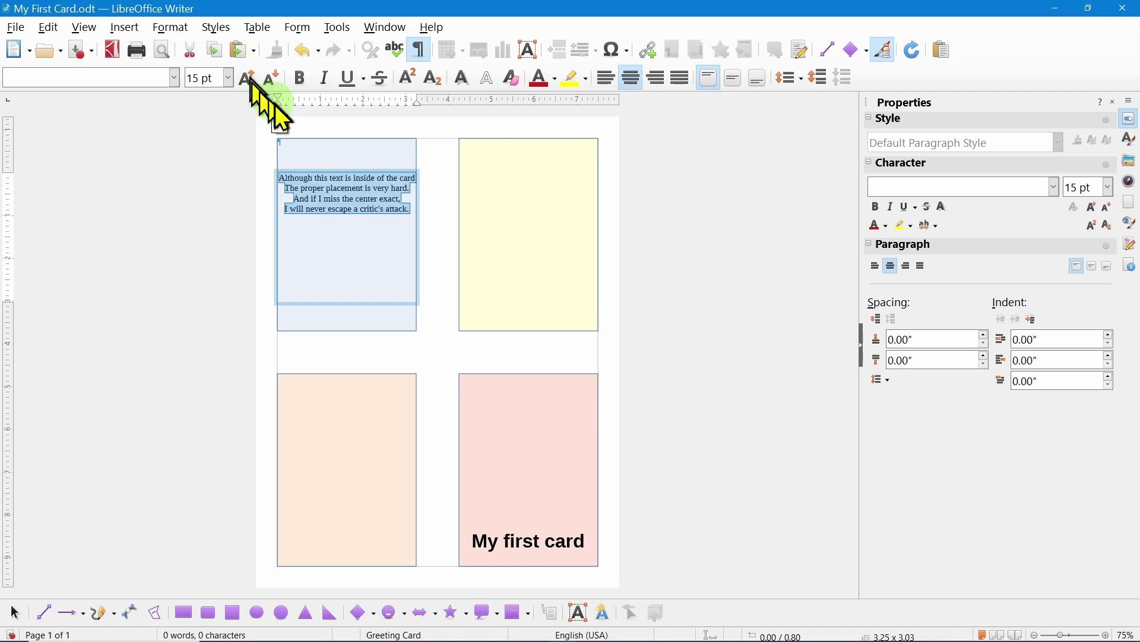
pyautogui.click(174, 77)
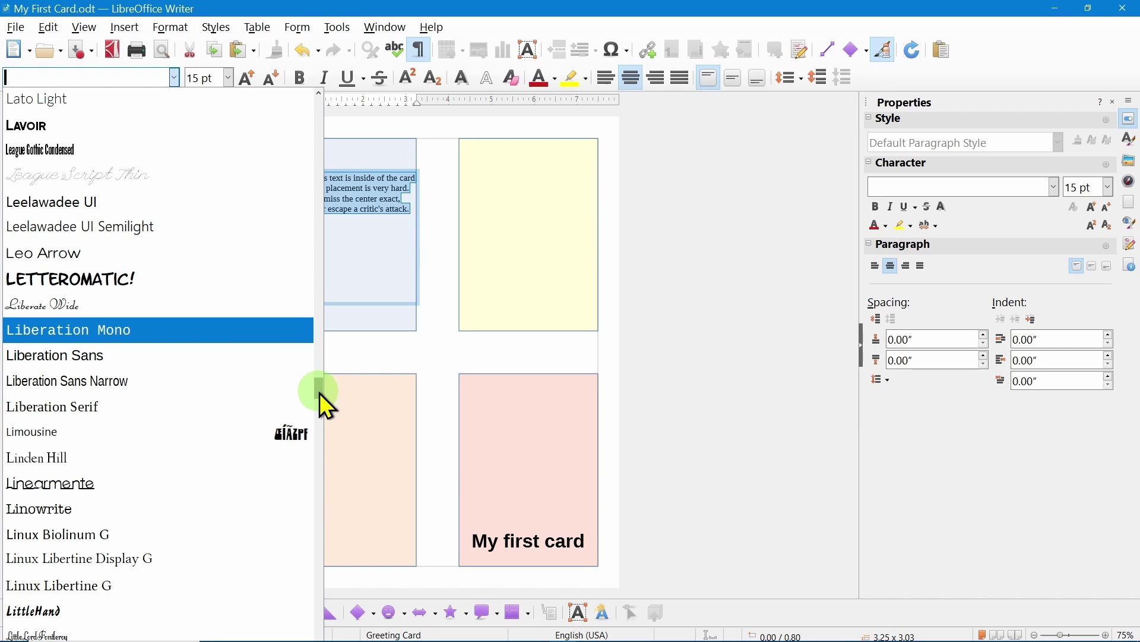
pyautogui.moveTo(320, 393); pyautogui.dragTo(315, 178)
pyautogui.click(183, 305)
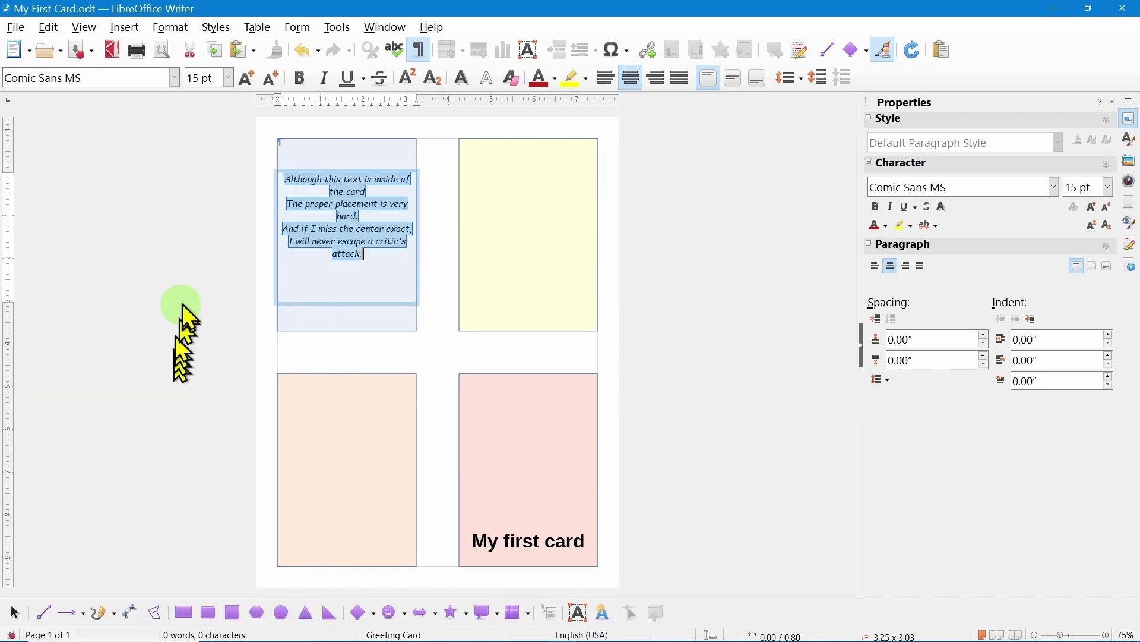
pyautogui.click(302, 78)
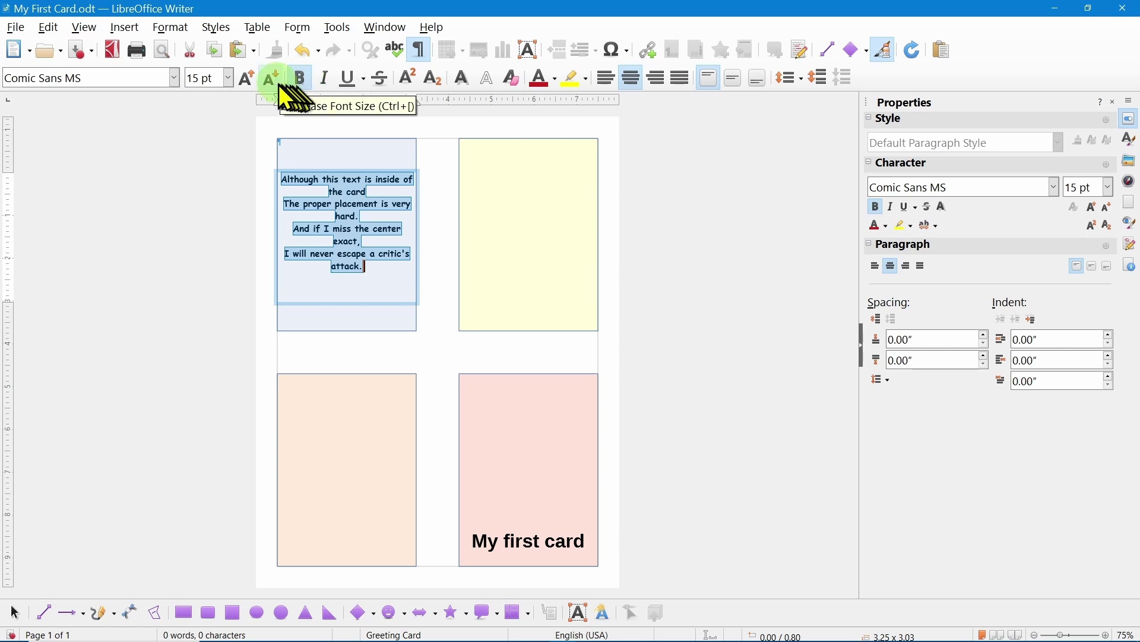
pyautogui.click(248, 79)
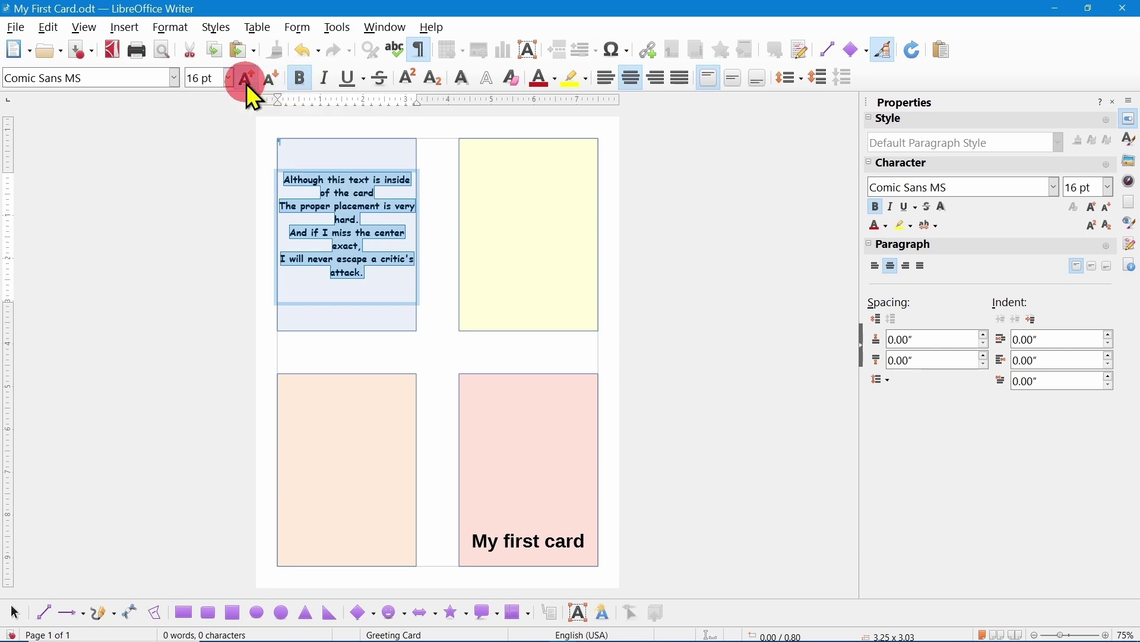
pyautogui.click(248, 79)
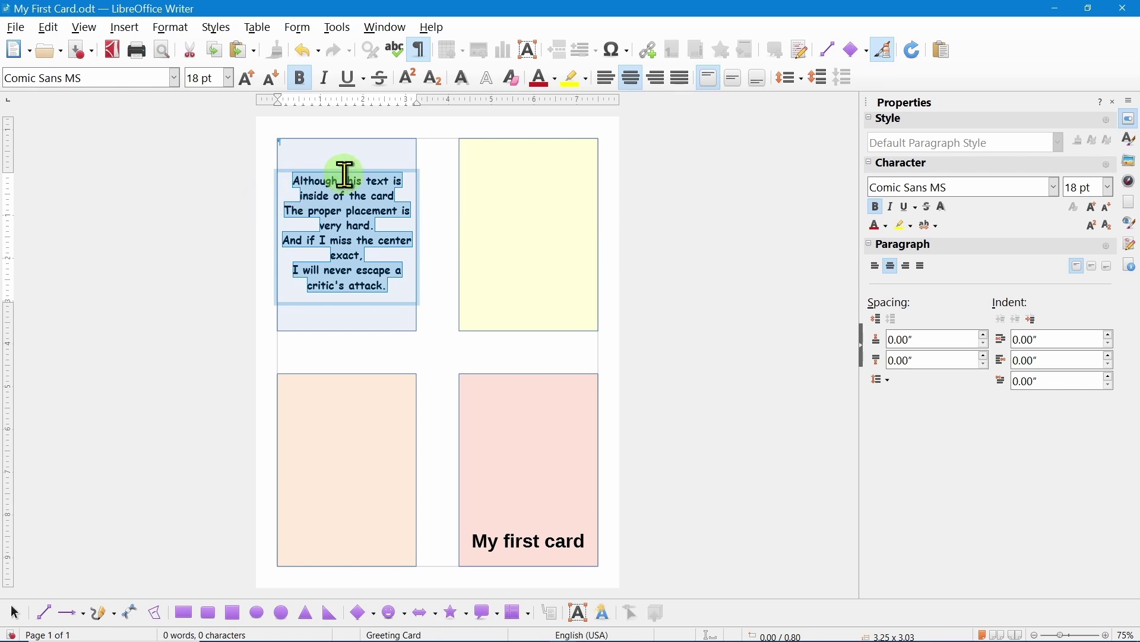
# Rotate the verse text box in the blue rectangle by 180 degrees and deselect it
pyautogui.click(354, 304)
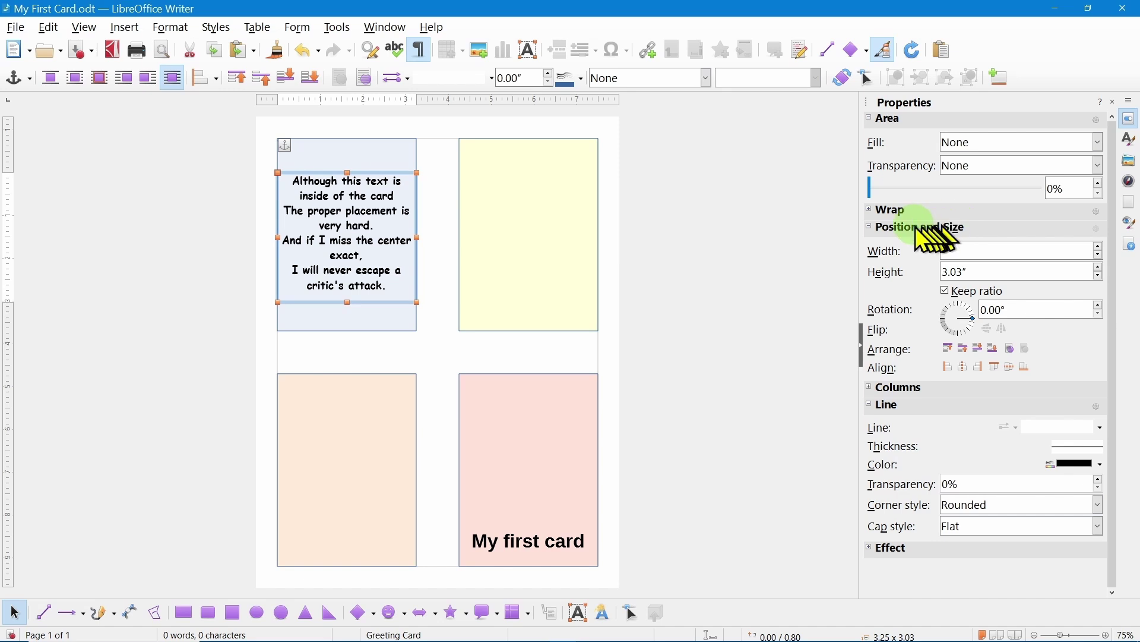
pyautogui.click(871, 229)
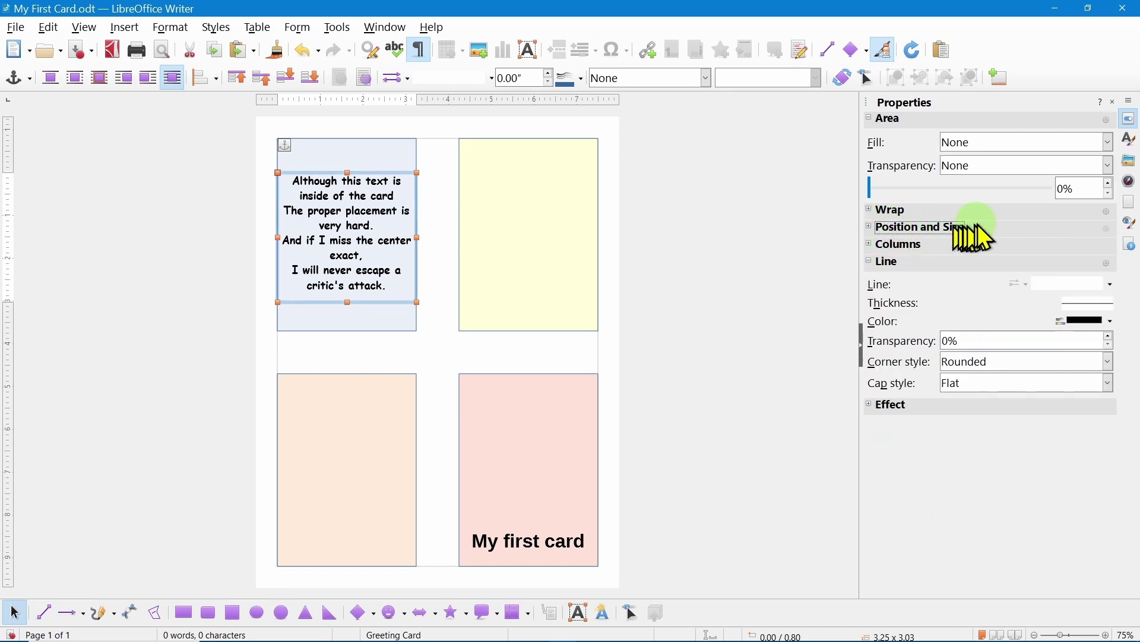
pyautogui.click(871, 228)
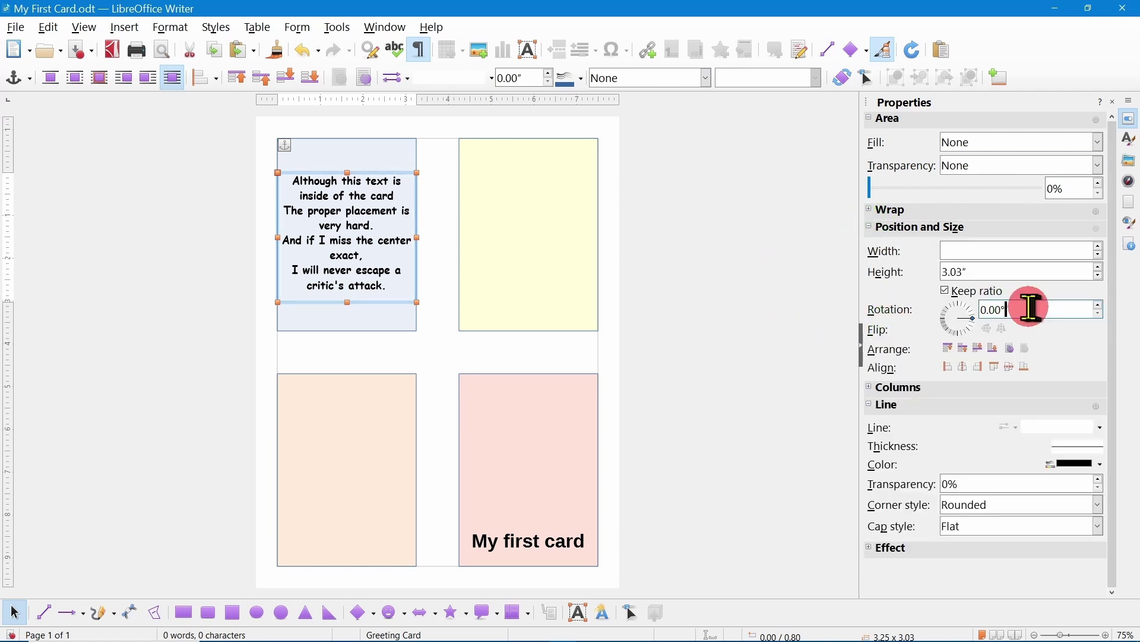
pyautogui.doubleClick(989, 308)
pyautogui.press('Return')
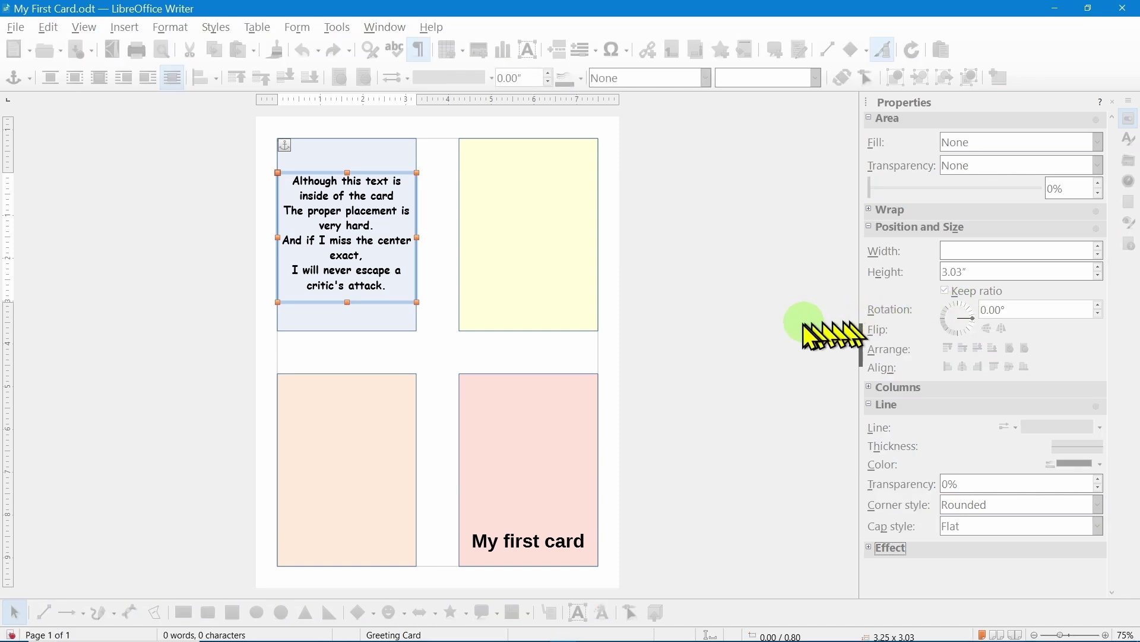
pyautogui.doubleClick(1010, 309)
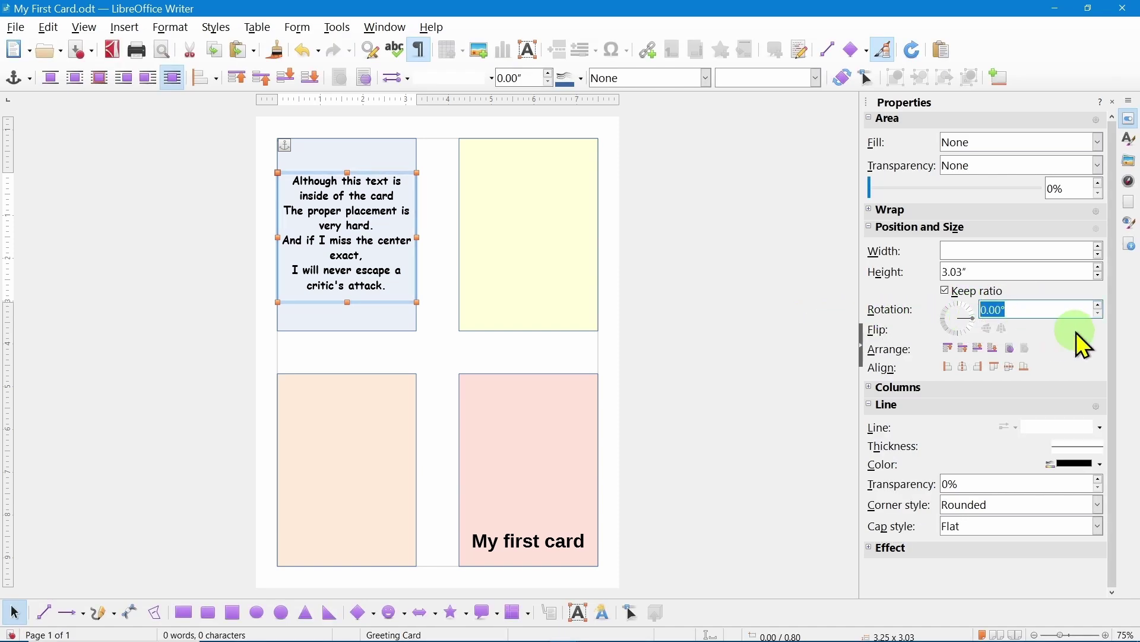
pyautogui.write('180')
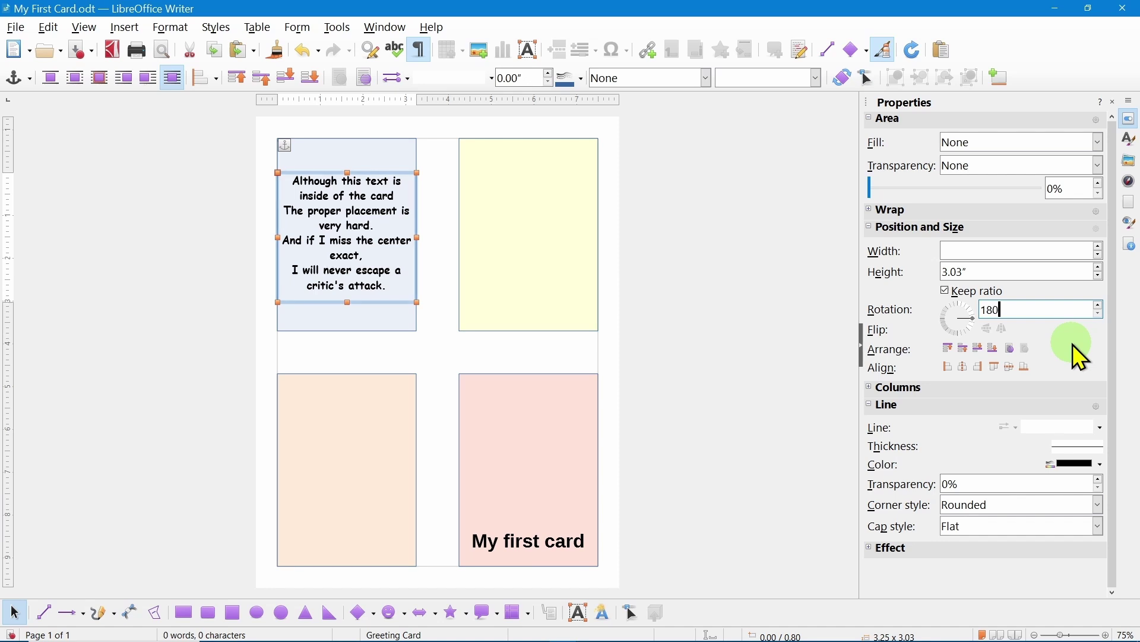
pyautogui.press('Return')
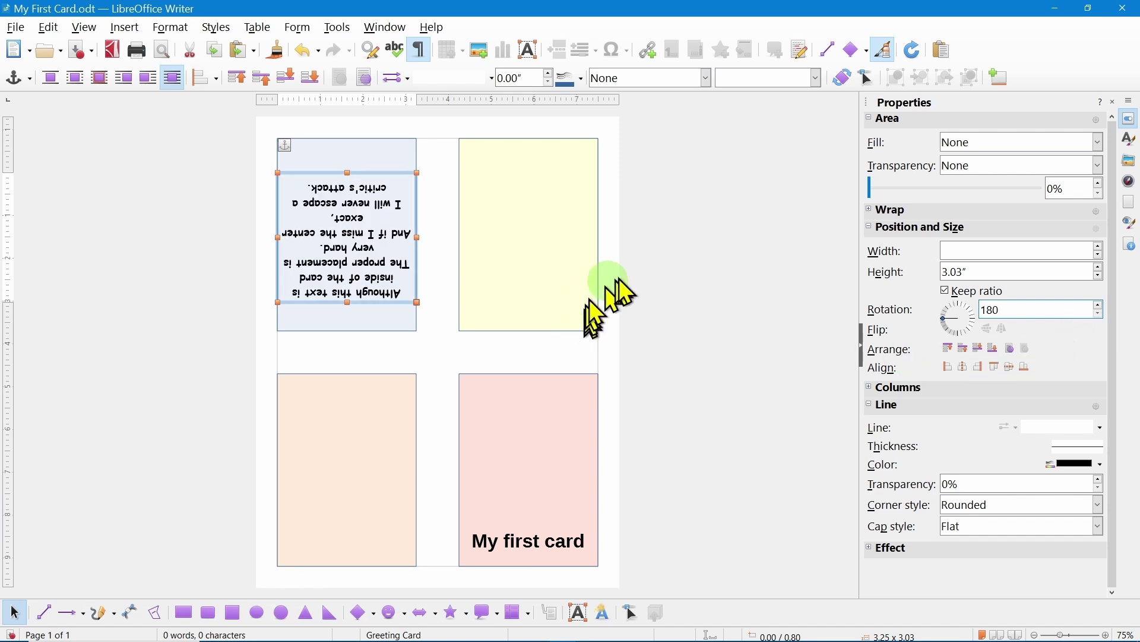
pyautogui.click(648, 278)
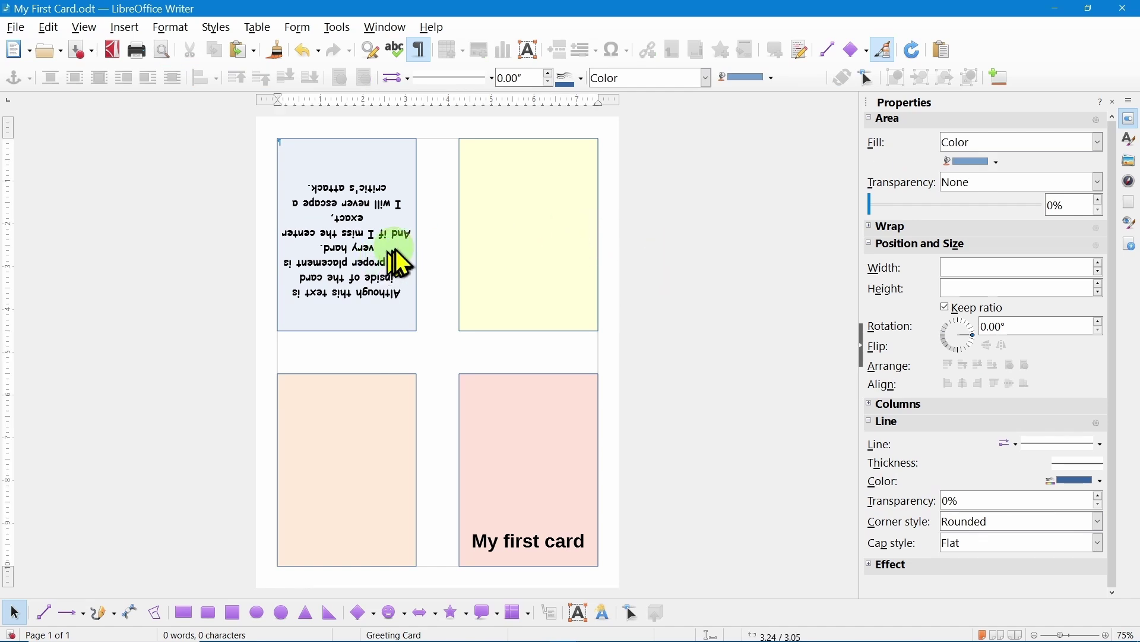
# Italicize the word "hard" in the rotated verse and leave text editing
pyautogui.click(353, 232)
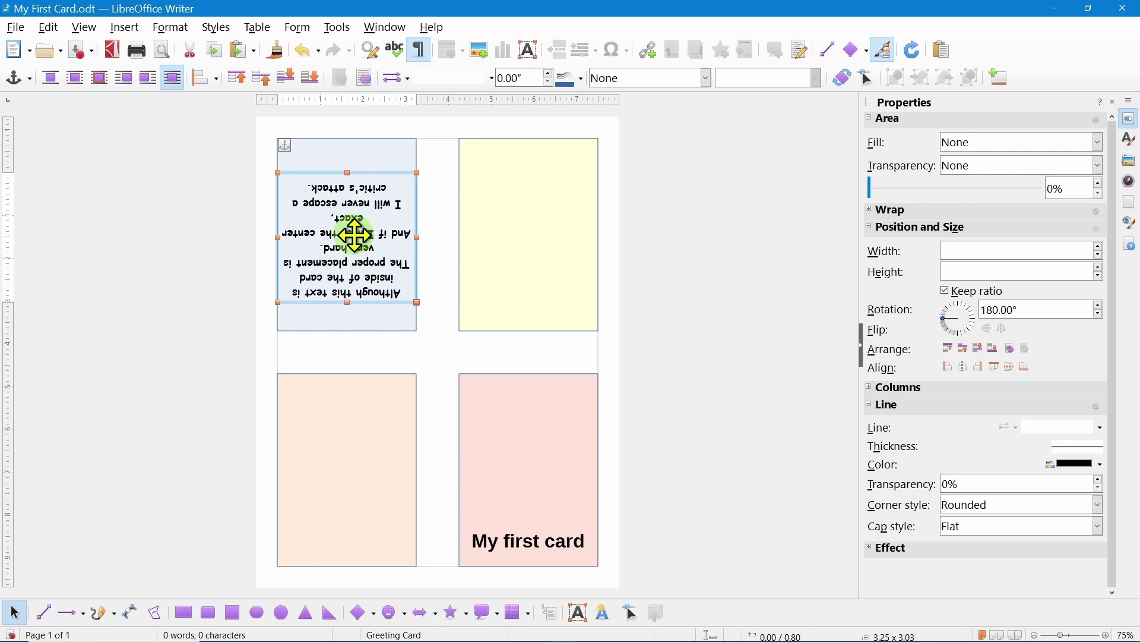
pyautogui.doubleClick(355, 236)
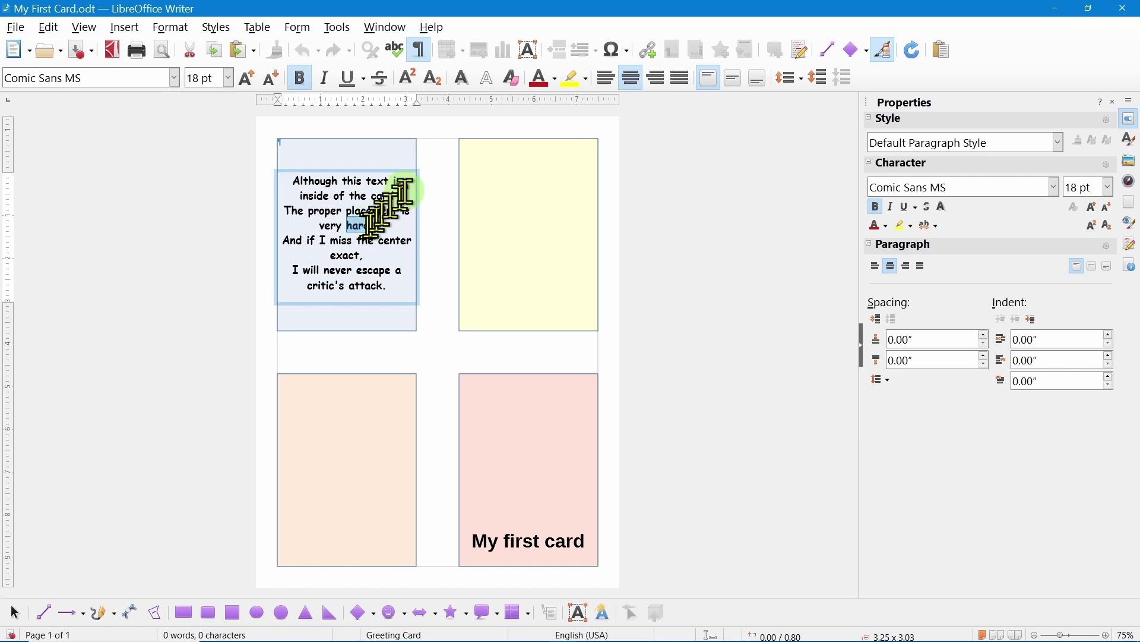
pyautogui.click(326, 78)
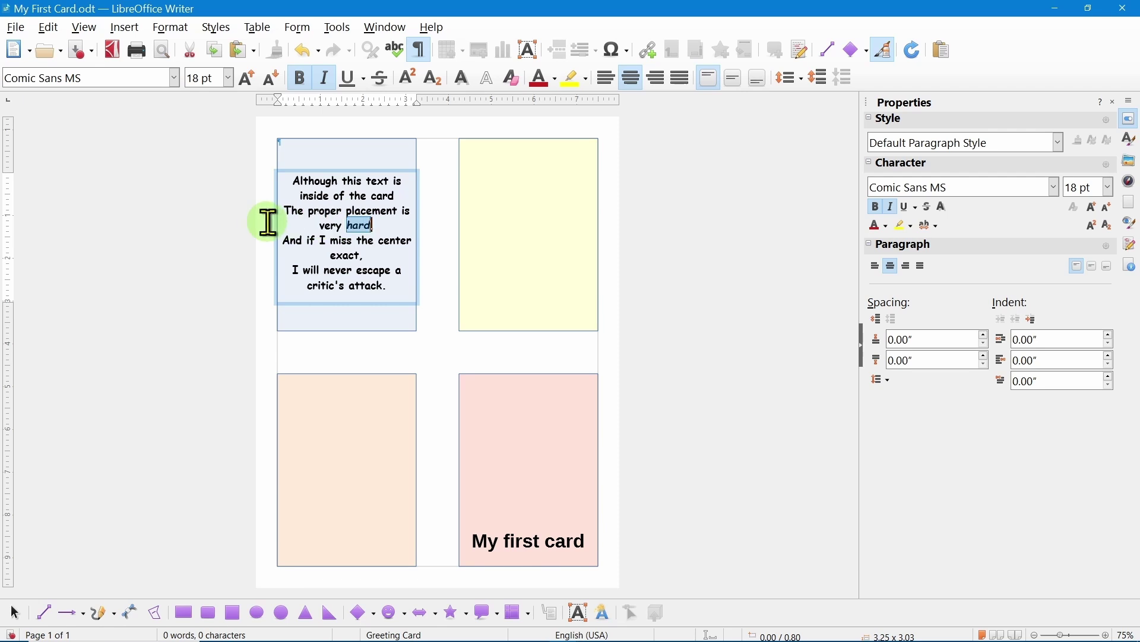
pyautogui.click(230, 224)
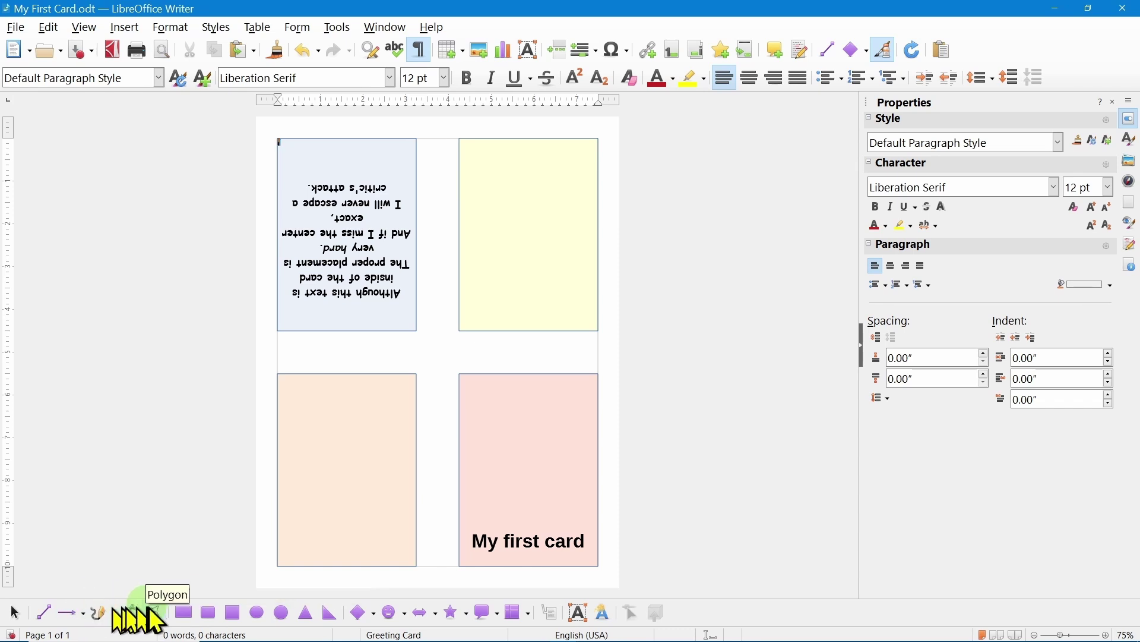
# Draw a smiley face symbol about 1.68 by 1.35 inches in the lower part of the orange rectangle
pyautogui.click(405, 615)
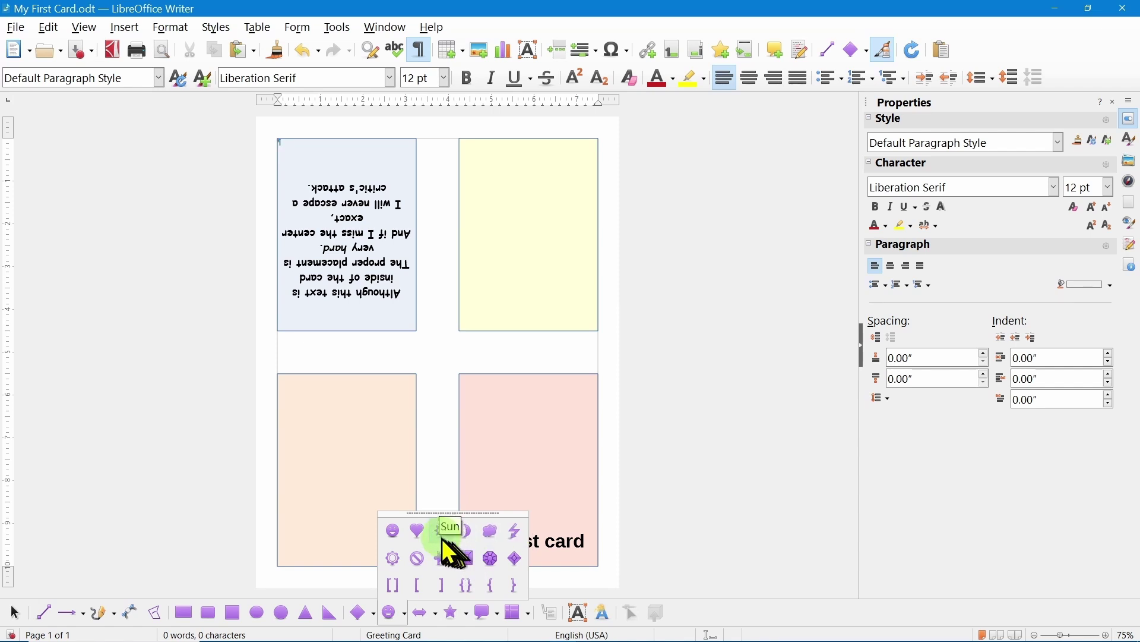
pyautogui.click(394, 531)
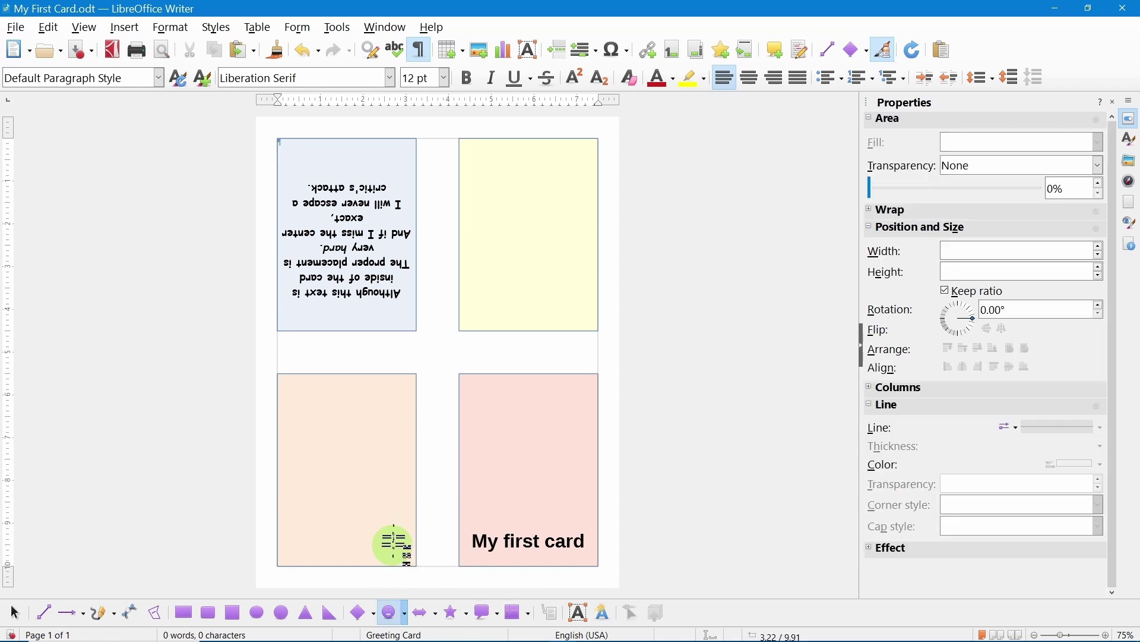
pyautogui.click(393, 613)
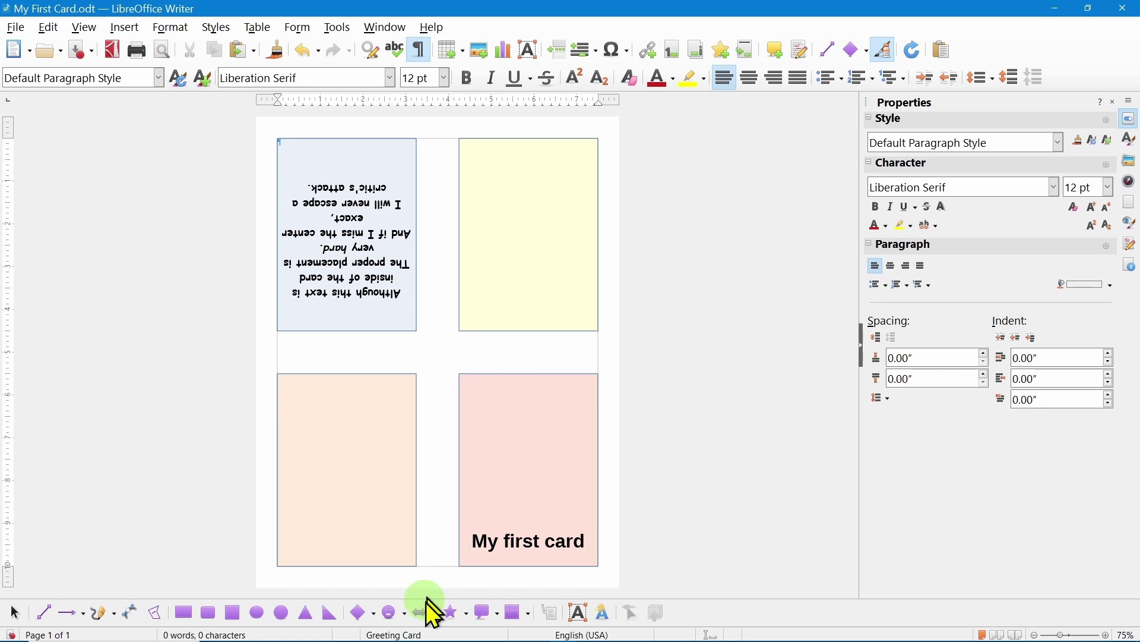
pyautogui.click(393, 613)
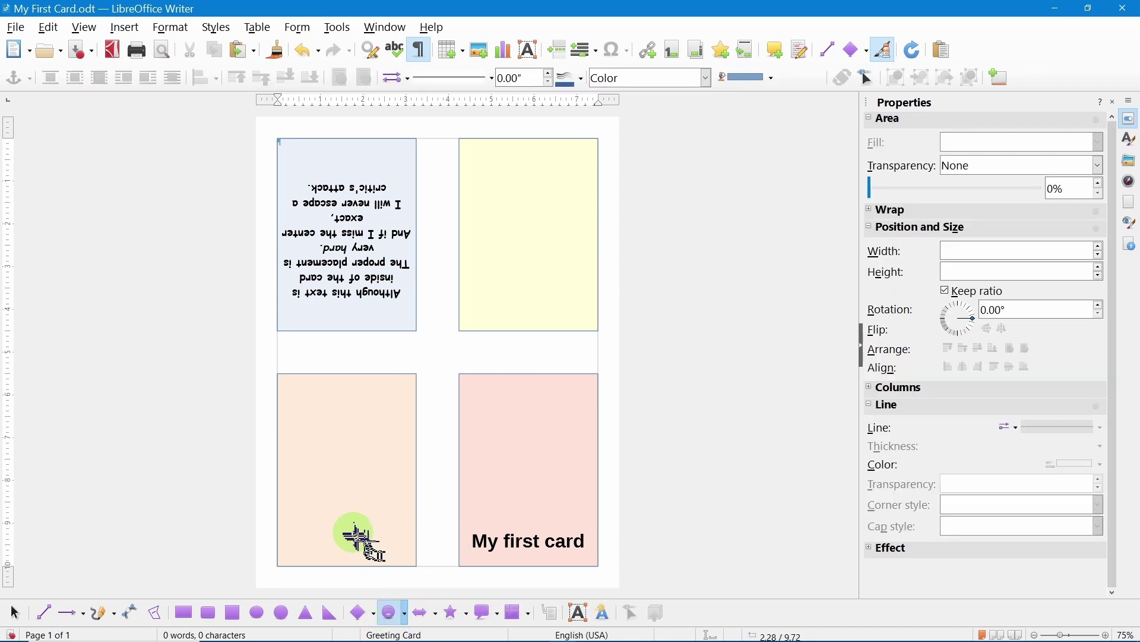
pyautogui.click(328, 507)
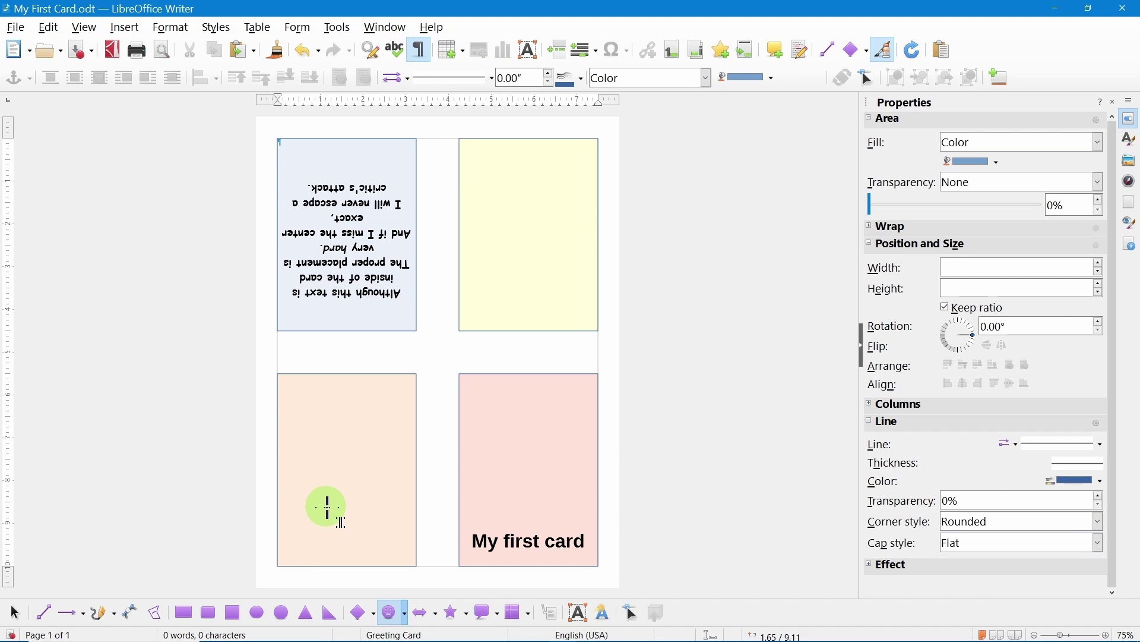
pyautogui.moveTo(328, 502); pyautogui.dragTo(399, 560)
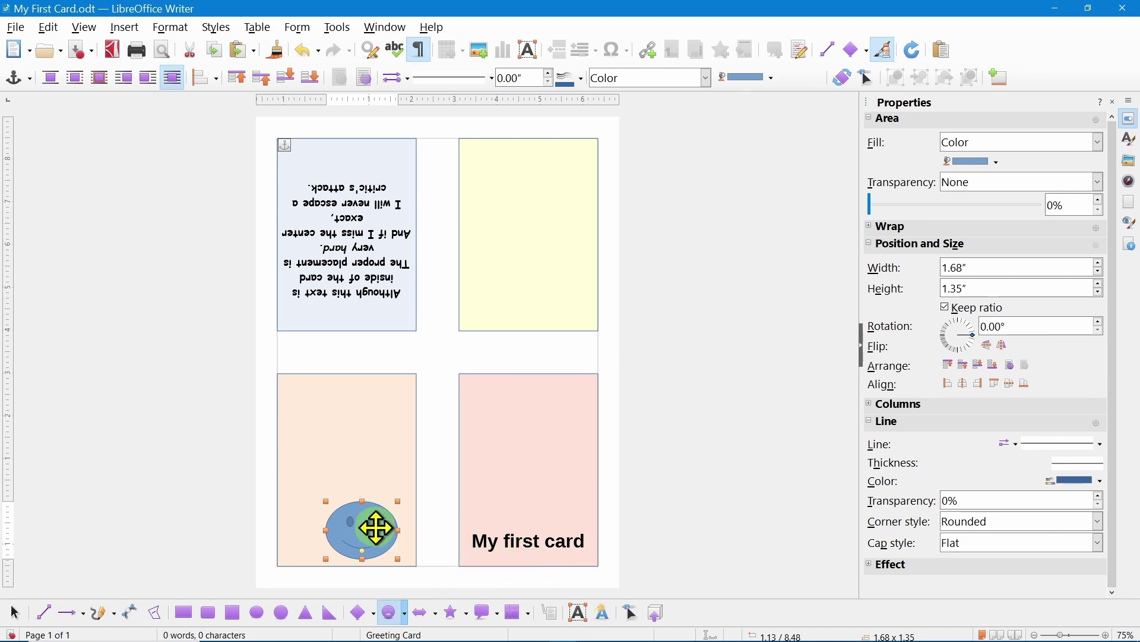
# Shrink the smiley face to about 0.88 by 0.94 inches near the bottom of the orange rectangle, undoing a trial vertical stretch
pyautogui.moveTo(365, 517); pyautogui.dragTo(365, 516)
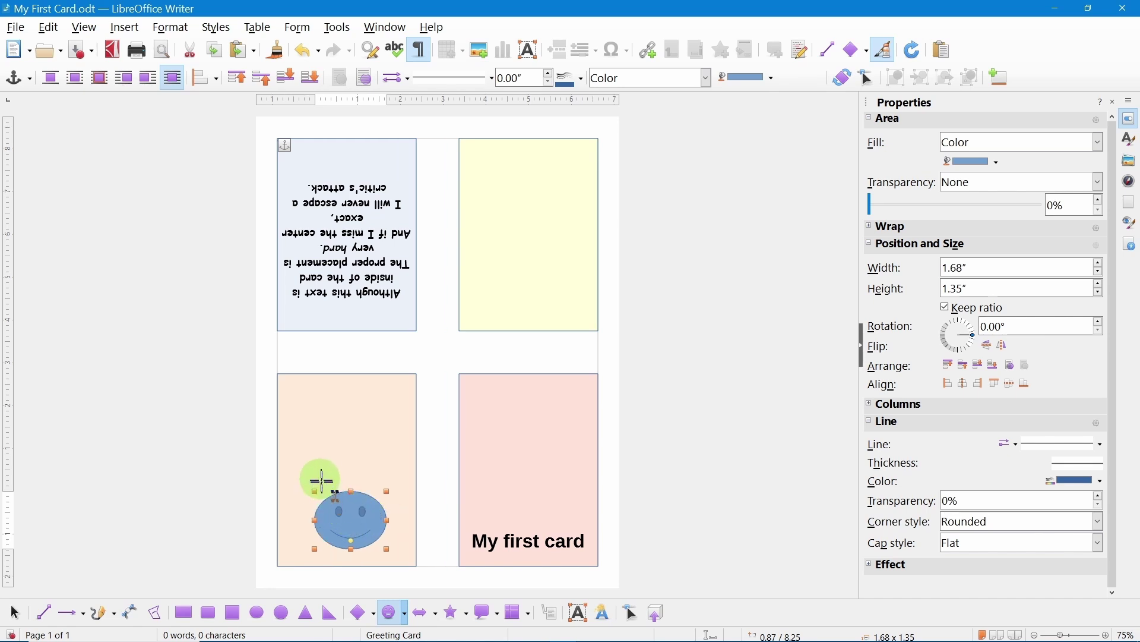
pyautogui.moveTo(316, 490); pyautogui.dragTo(351, 508)
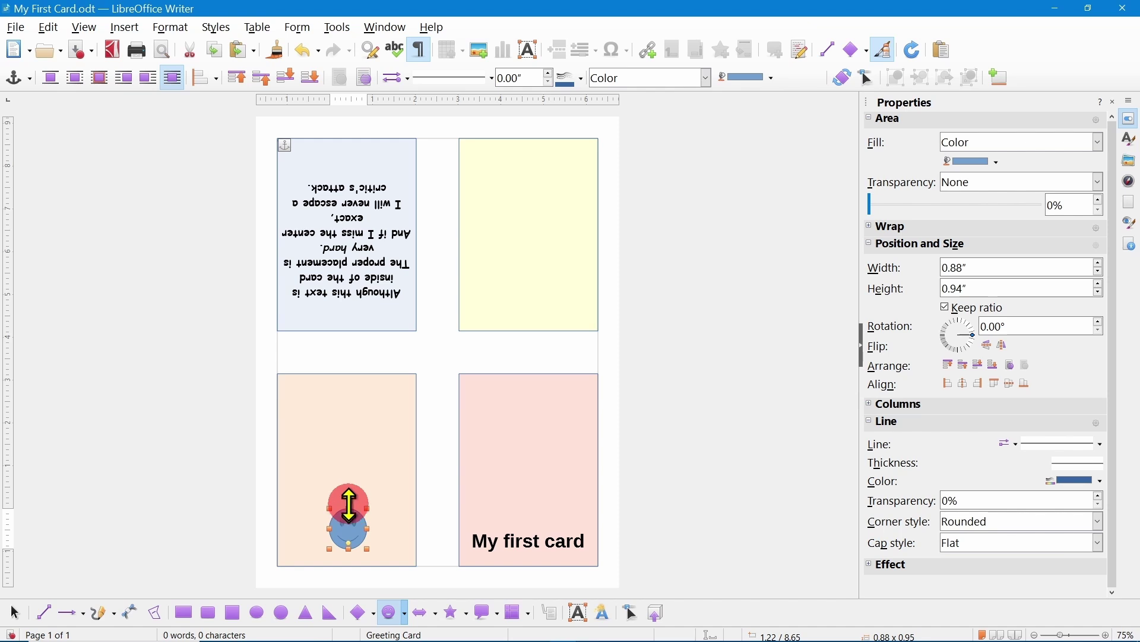
pyautogui.moveTo(349, 504); pyautogui.dragTo(349, 442)
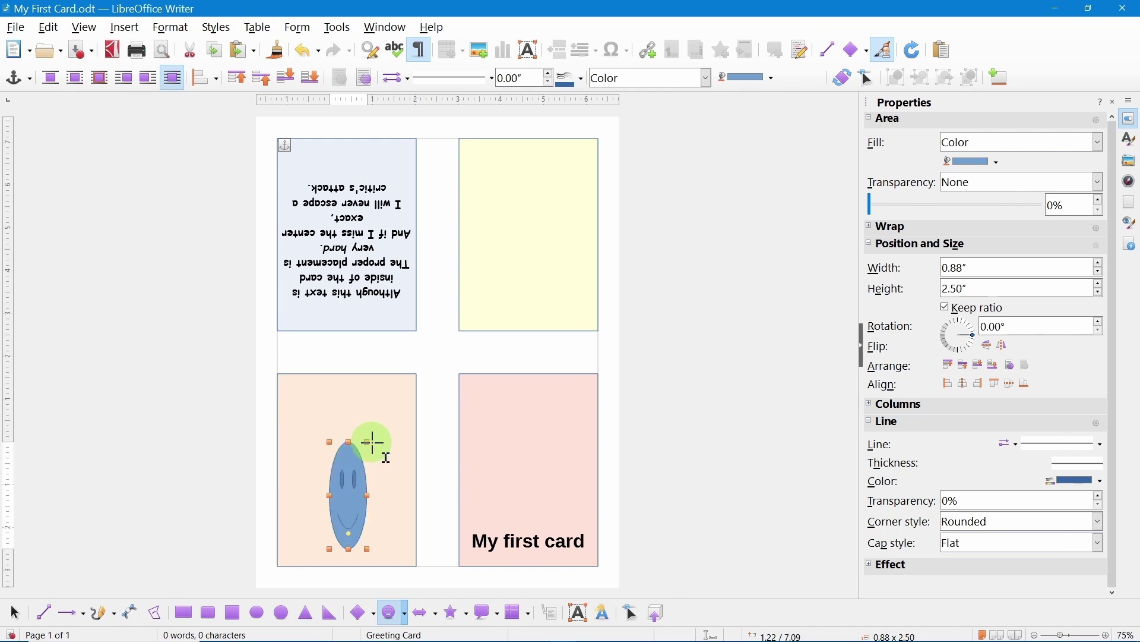
pyautogui.hotkey('ctrl', 'z')
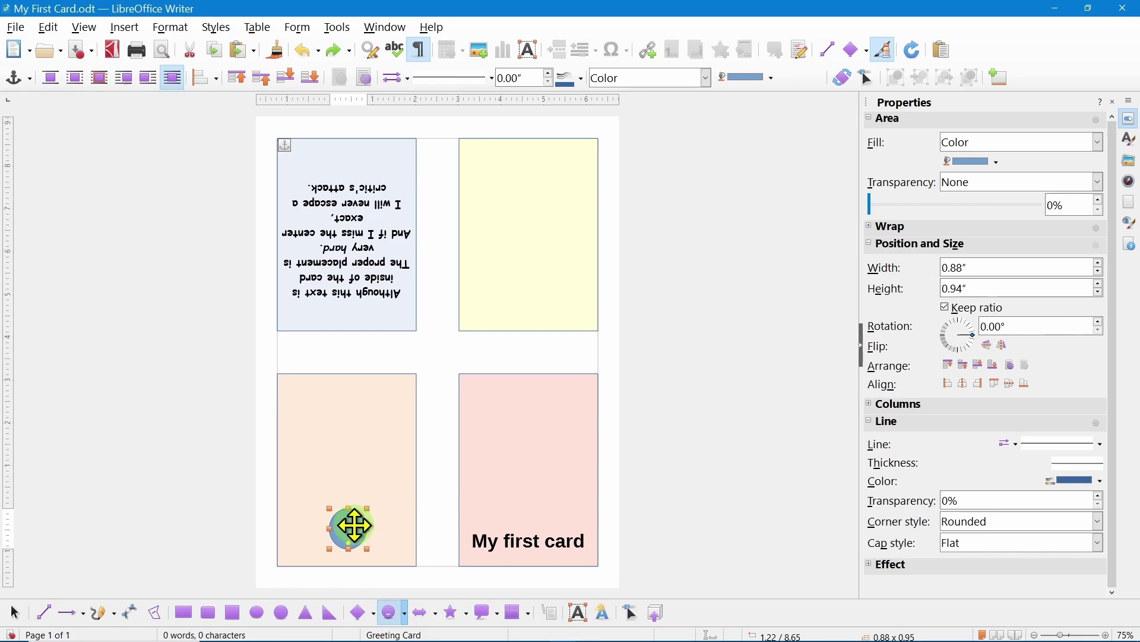
# Fill the smiley face with yellow and color its outline black
pyautogui.click(771, 80)
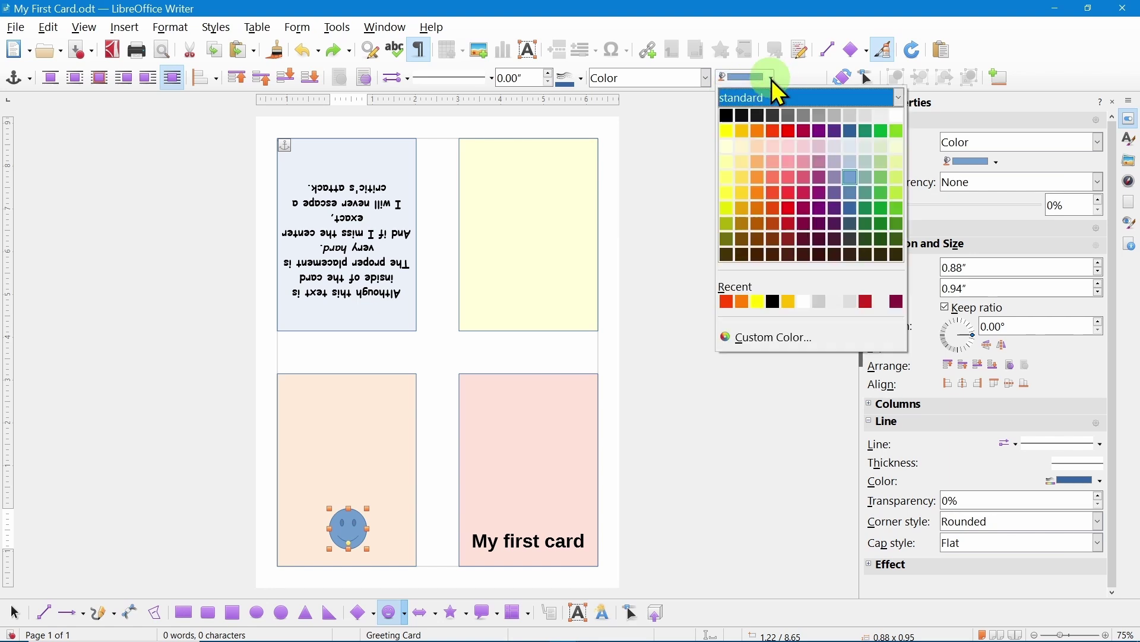
pyautogui.click(727, 131)
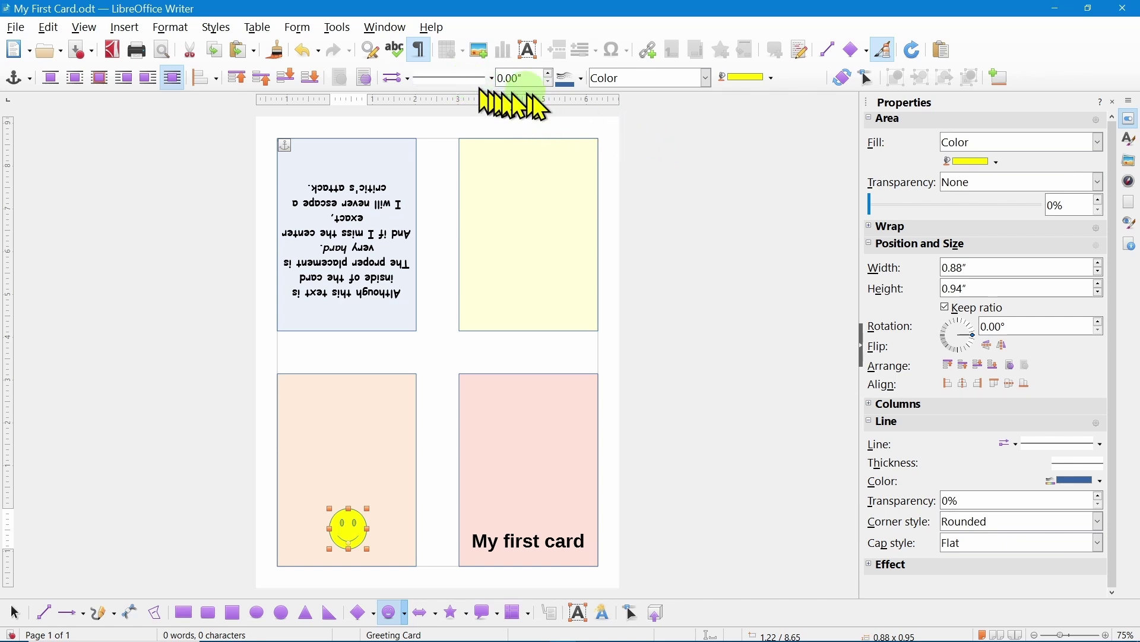
pyautogui.click(581, 81)
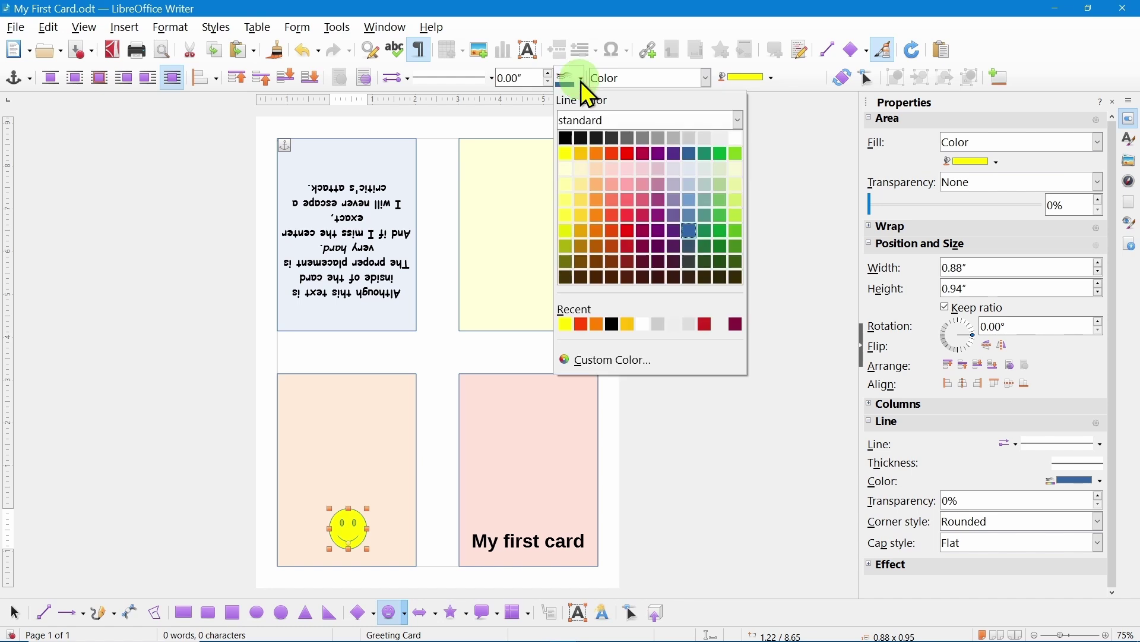
pyautogui.click(567, 139)
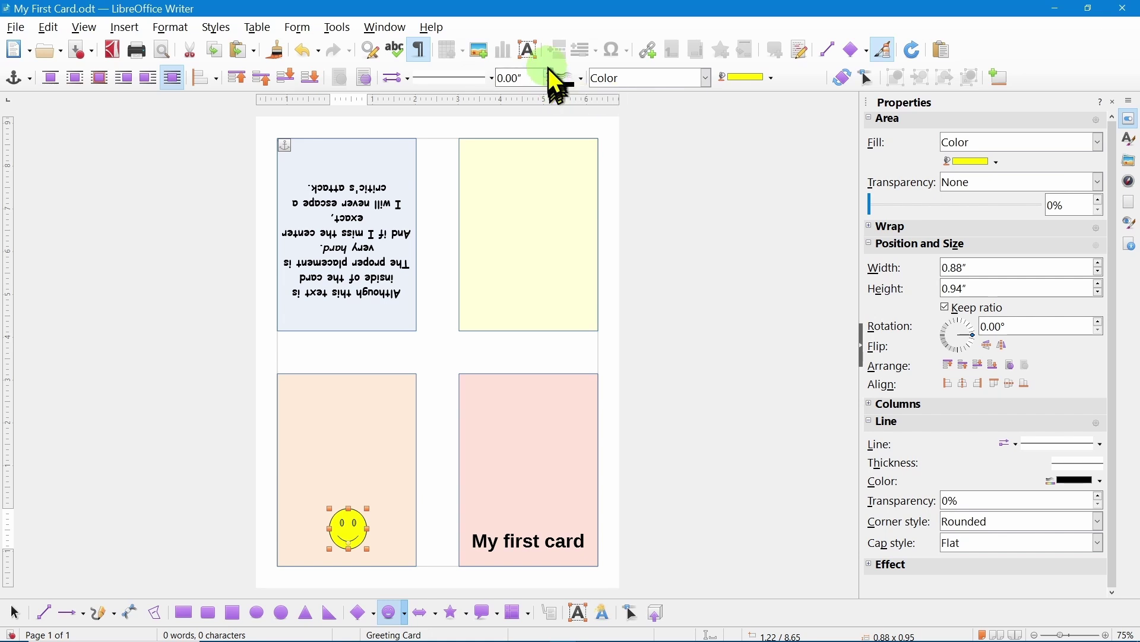
# Try several outline thicknesses on the smiley face, set it to 0.02 inches and deselect the shape
pyautogui.click(548, 74)
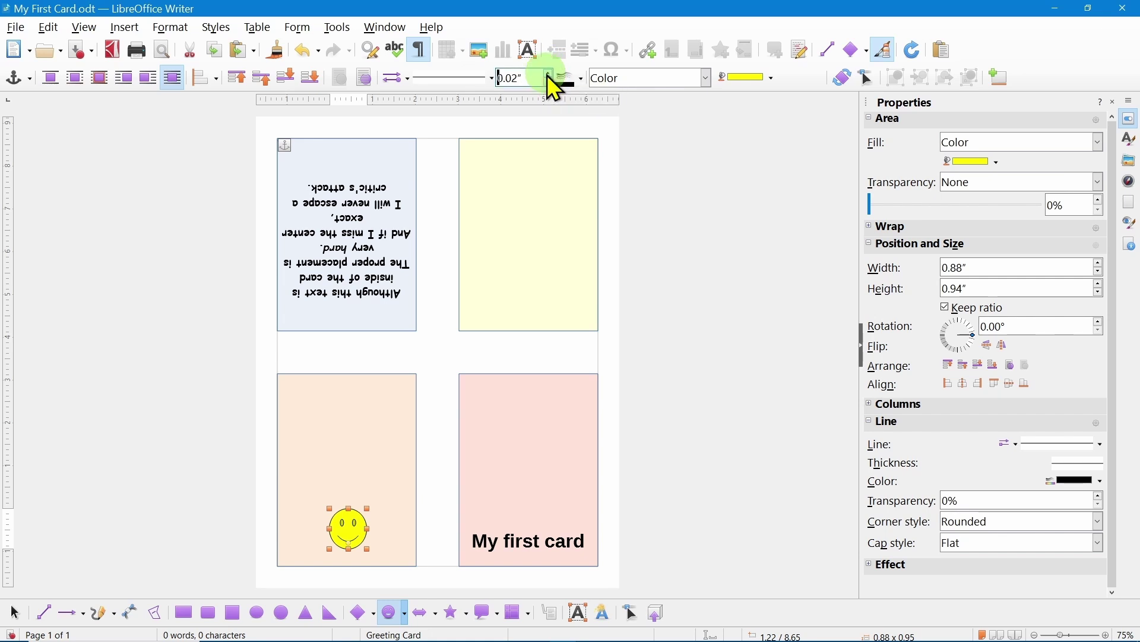
pyautogui.click(548, 73)
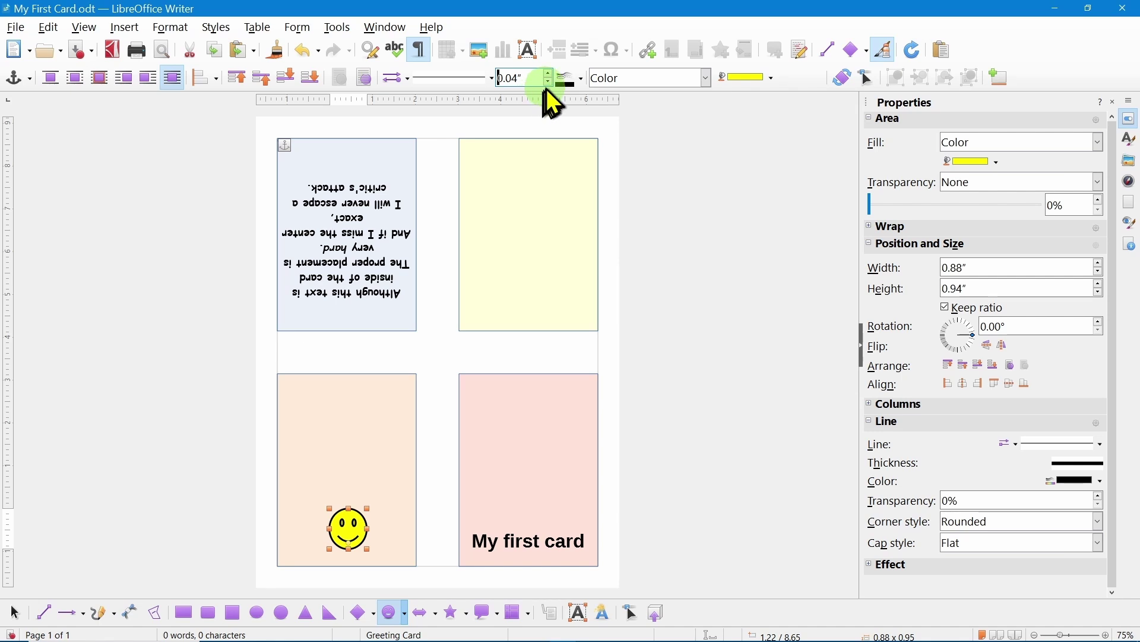
pyautogui.click(548, 81)
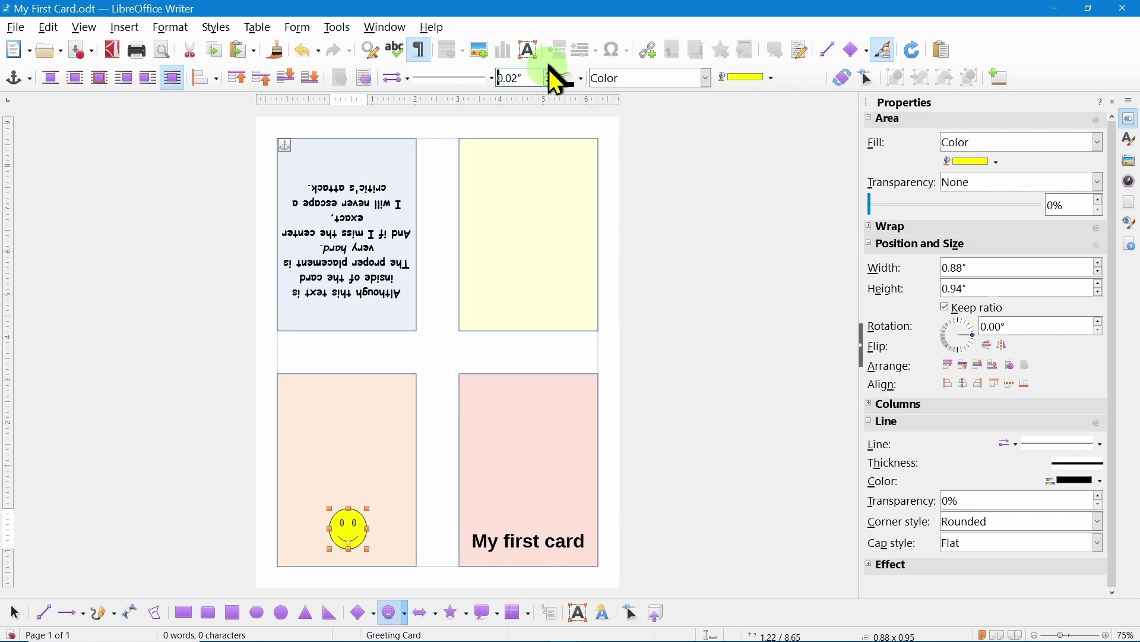
pyautogui.click(548, 70)
pyautogui.click(548, 70)
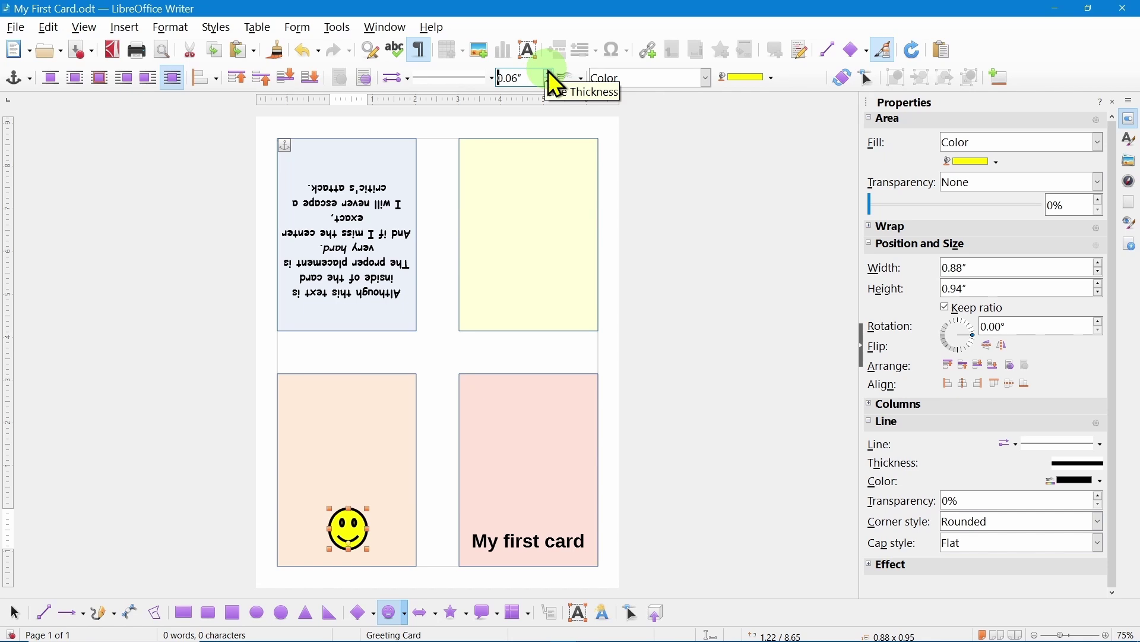
pyautogui.click(545, 84)
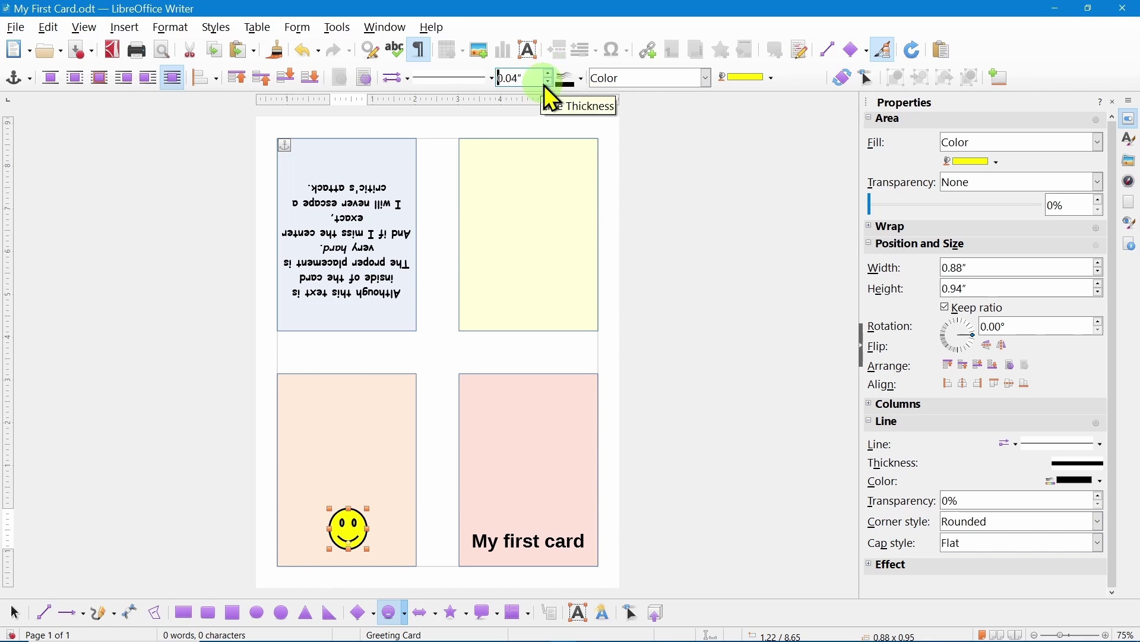
pyautogui.click(544, 84)
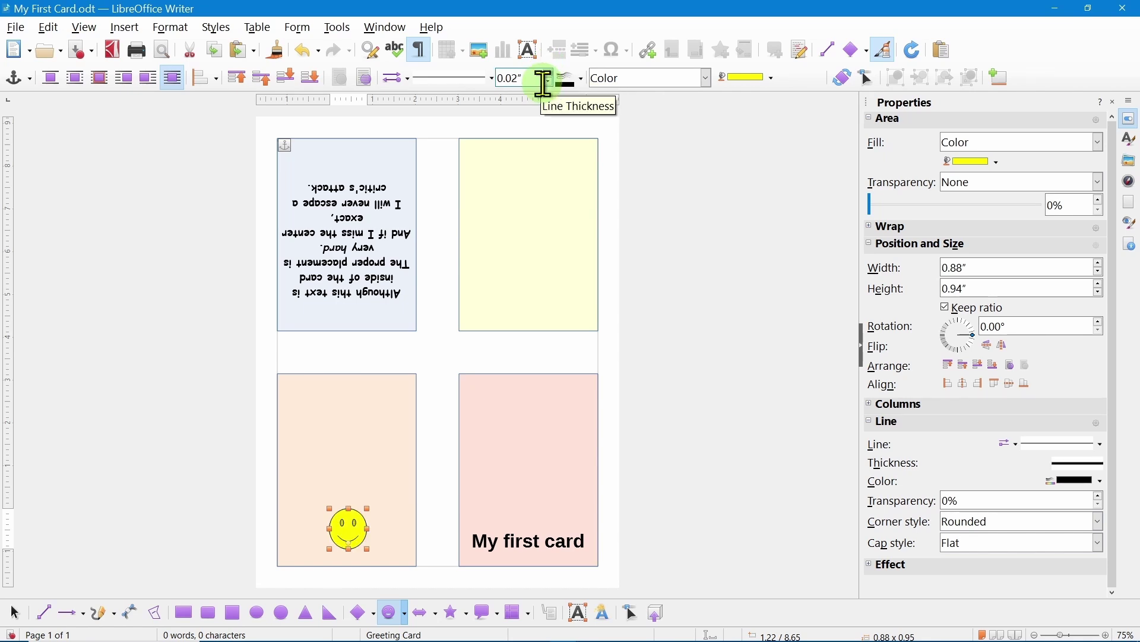
pyautogui.click(682, 423)
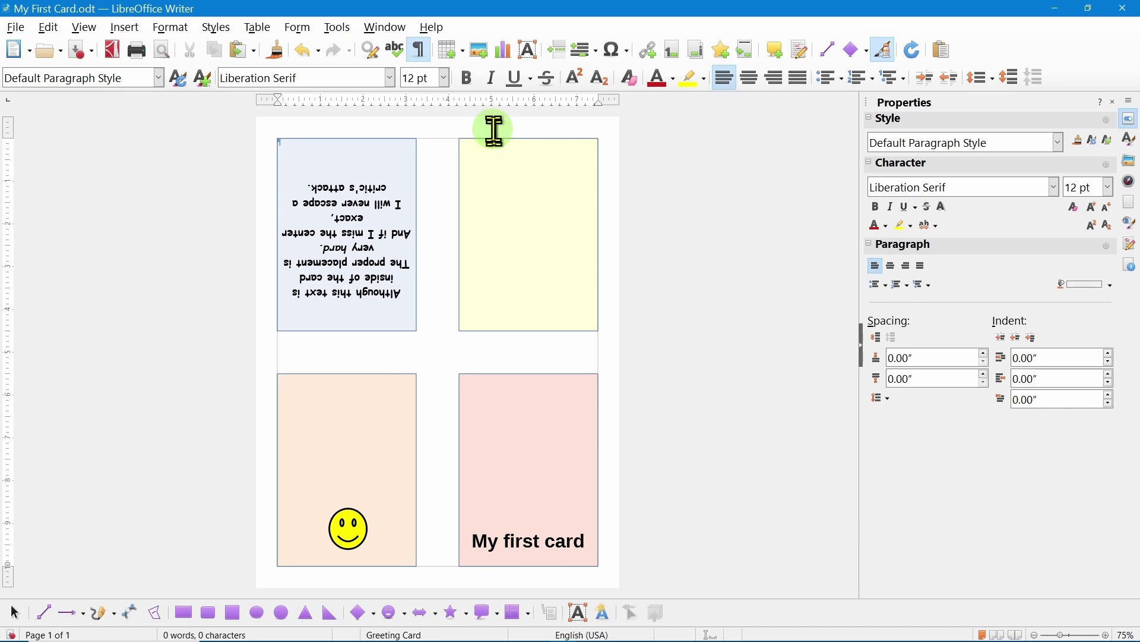
# Insert the image SchoolHouse.png from the General gfx folder into the card page
pyautogui.click(480, 52)
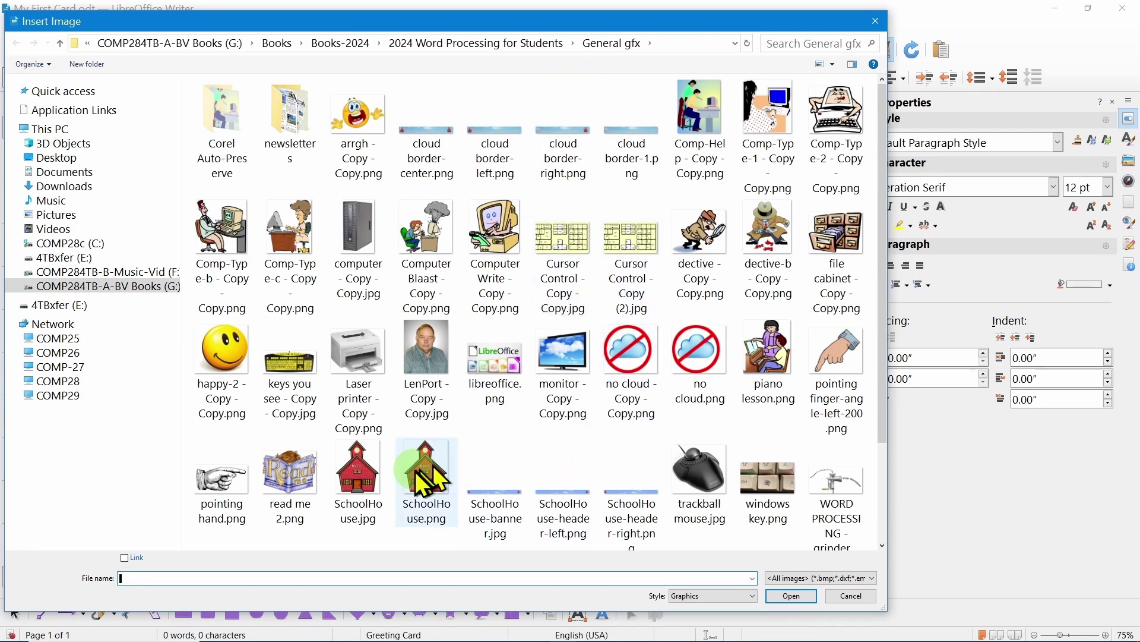
pyautogui.click(423, 486)
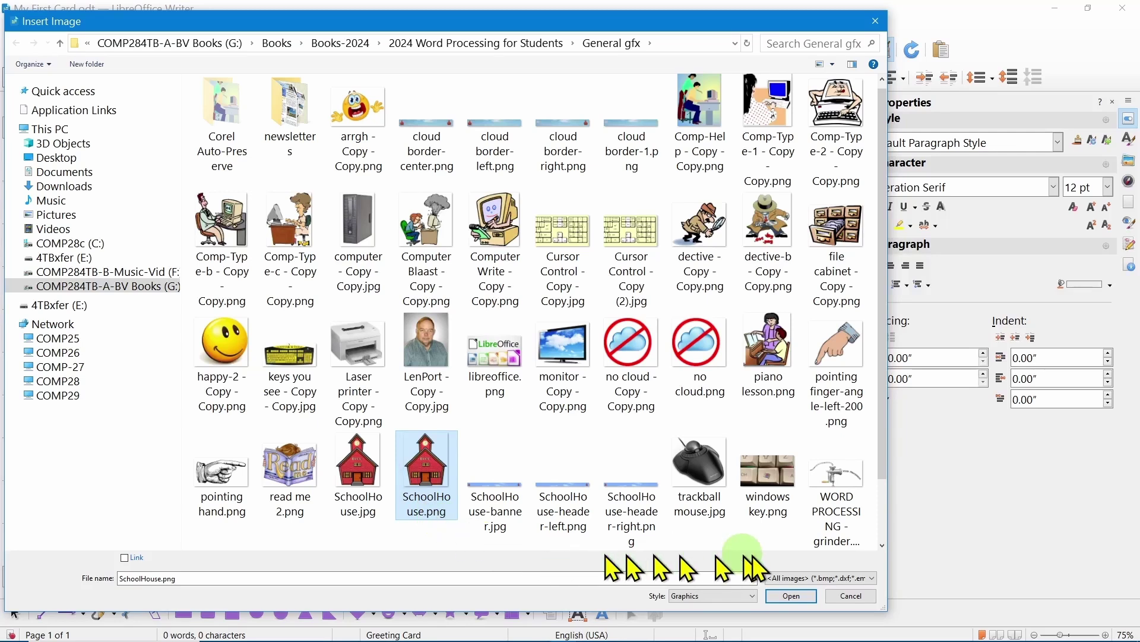
pyautogui.click(791, 596)
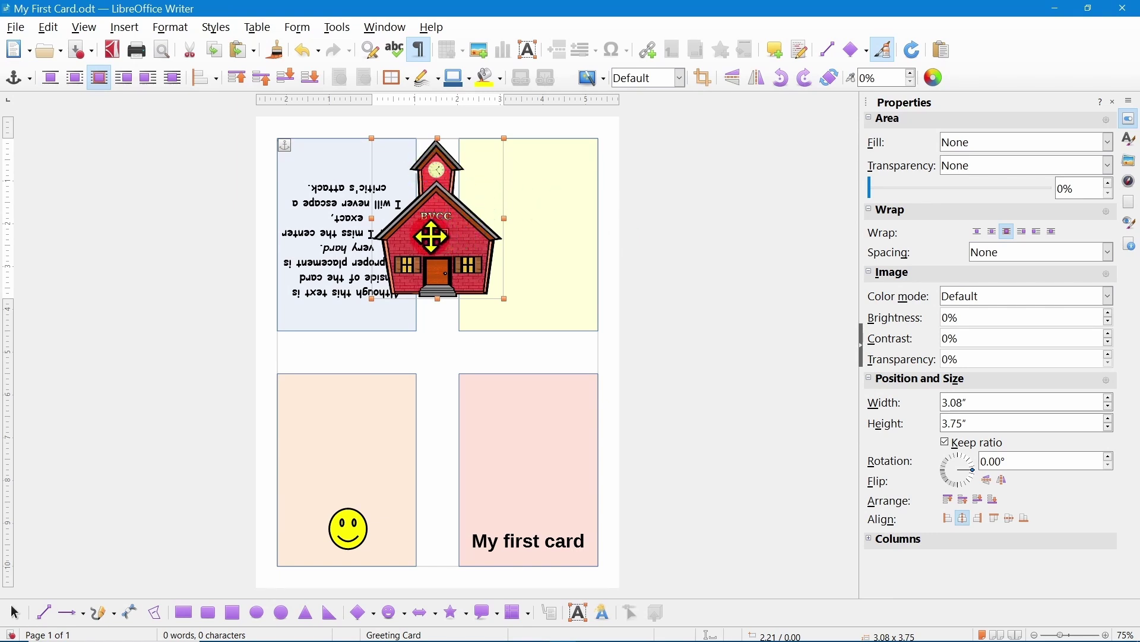
# Move the schoolhouse image into the yellow rectangle, shrink it to about 2.24 by 2.73 inches and center it there
pyautogui.moveTo(438, 237); pyautogui.dragTo(523, 246)
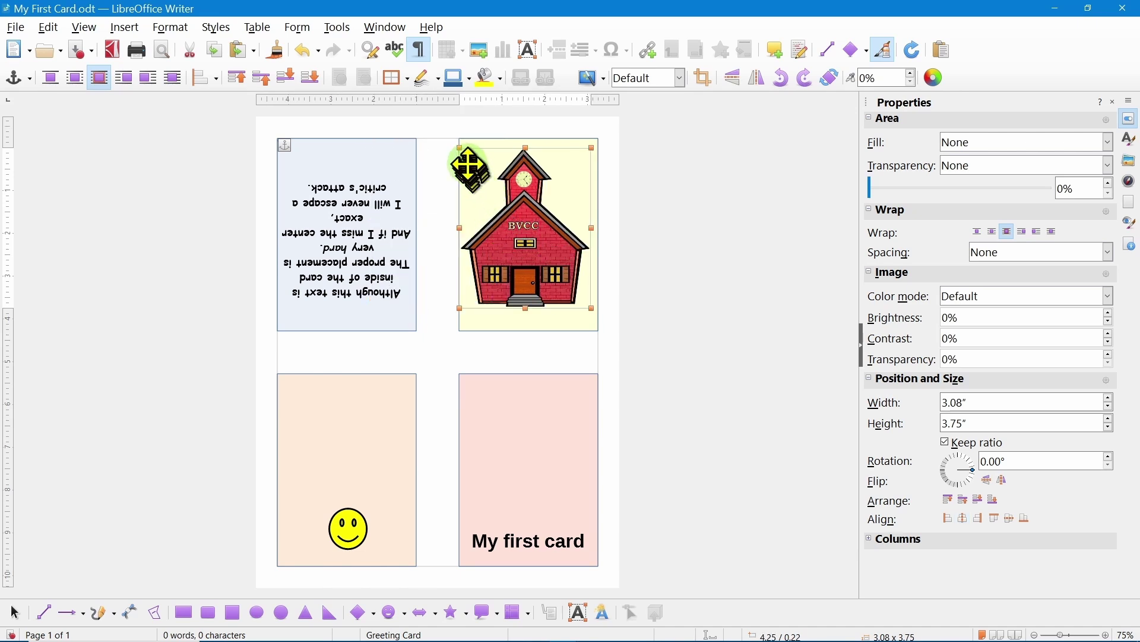
pyautogui.moveTo(459, 149); pyautogui.dragTo(496, 191)
pyautogui.moveTo(543, 264); pyautogui.dragTo(527, 245)
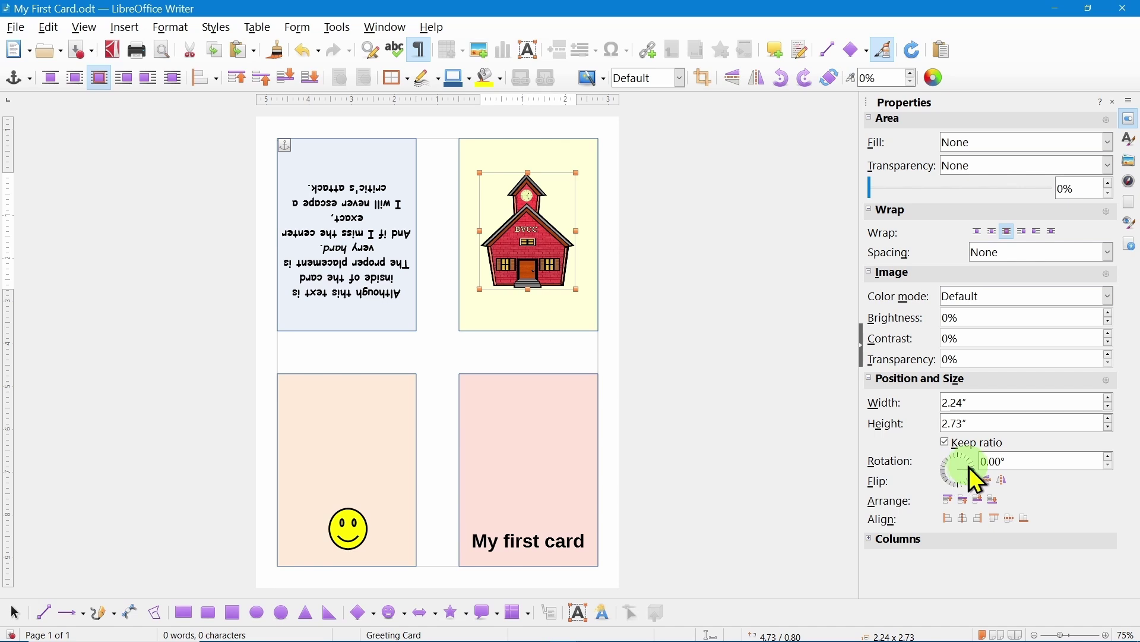
# Rotate the schoolhouse image by 180 degrees and deselect it
pyautogui.moveTo(971, 468); pyautogui.dragTo(943, 469)
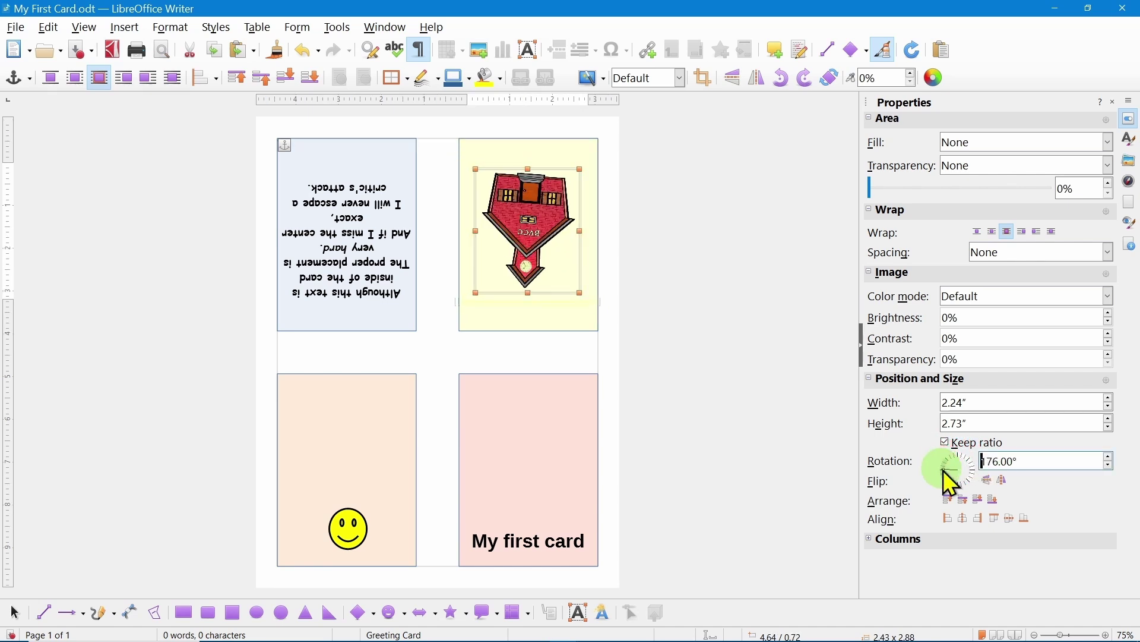
pyautogui.click(1026, 459)
pyautogui.moveTo(1026, 459); pyautogui.dragTo(962, 461)
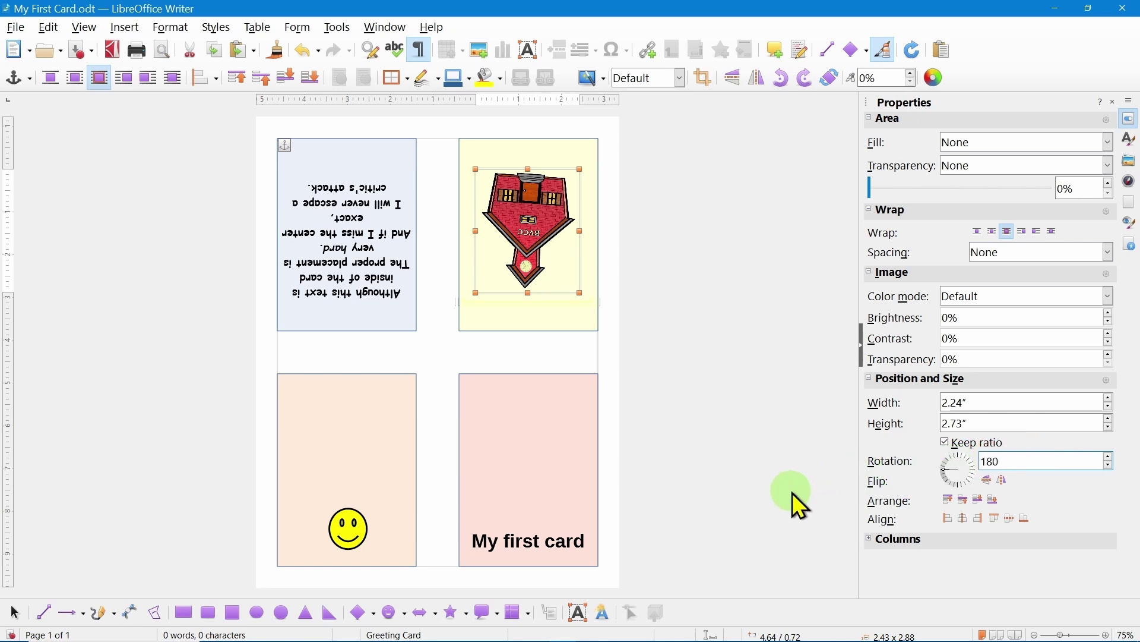
pyautogui.press('Return')
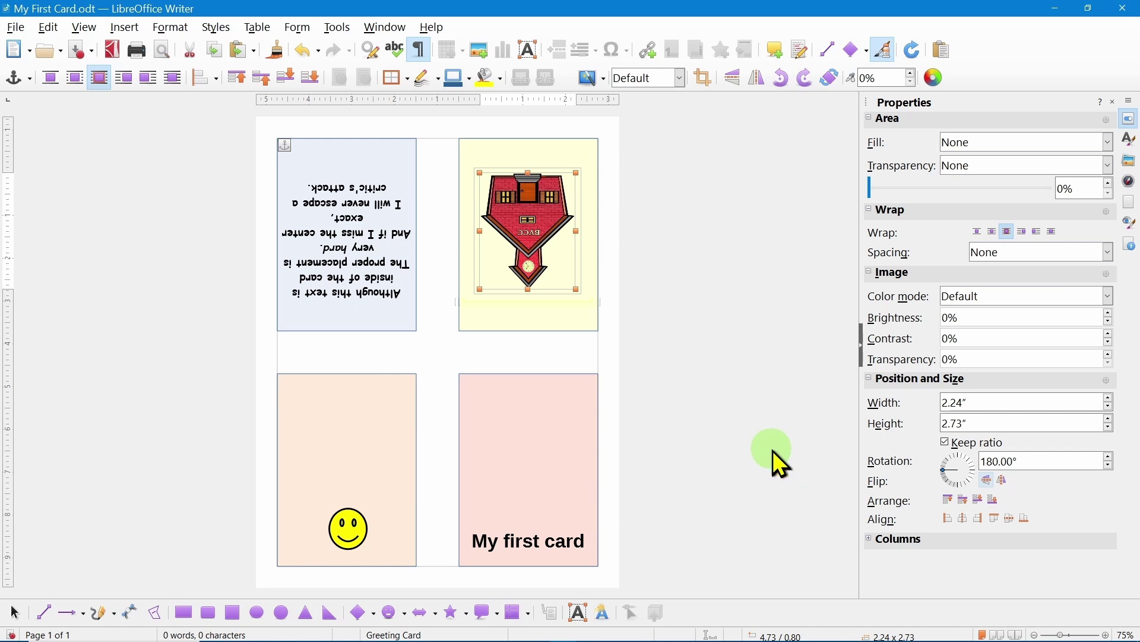
pyautogui.click(682, 266)
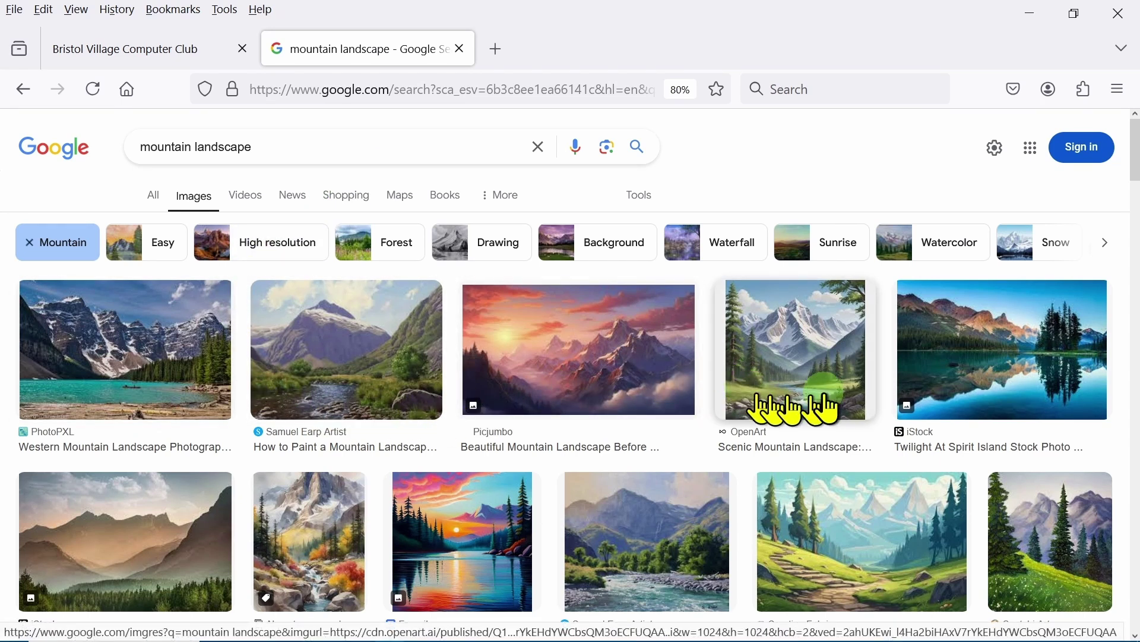
# Copy the OpenArt scenic mountain landscape from the browser's image results and paste it into the card in LibreOffice Writer
pyautogui.click(797, 376)
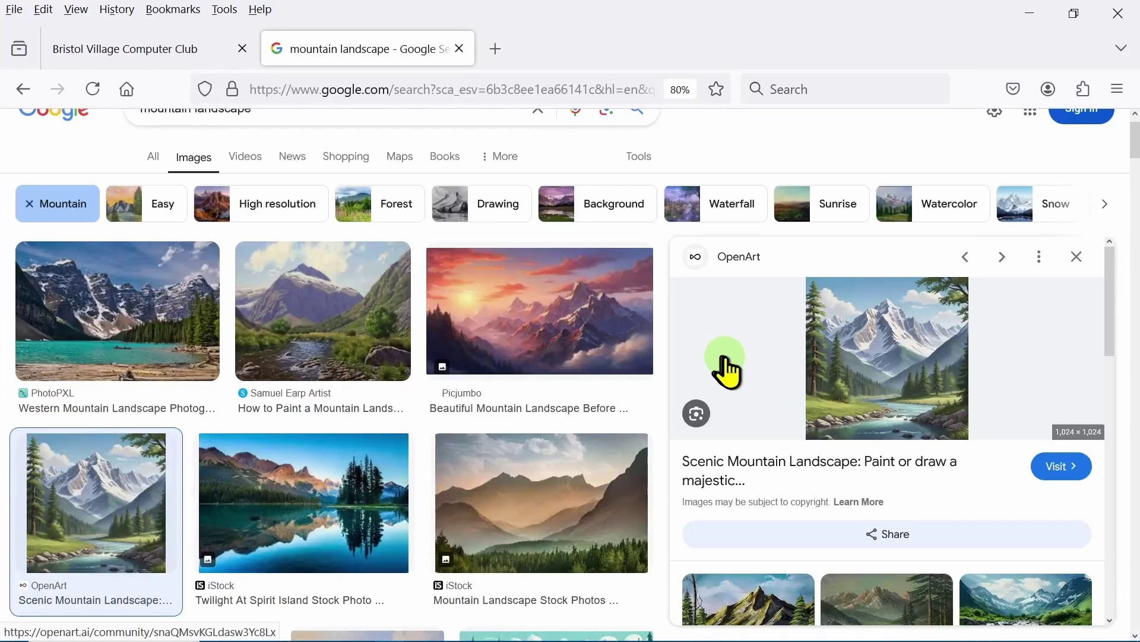
pyautogui.rightClick(885, 357)
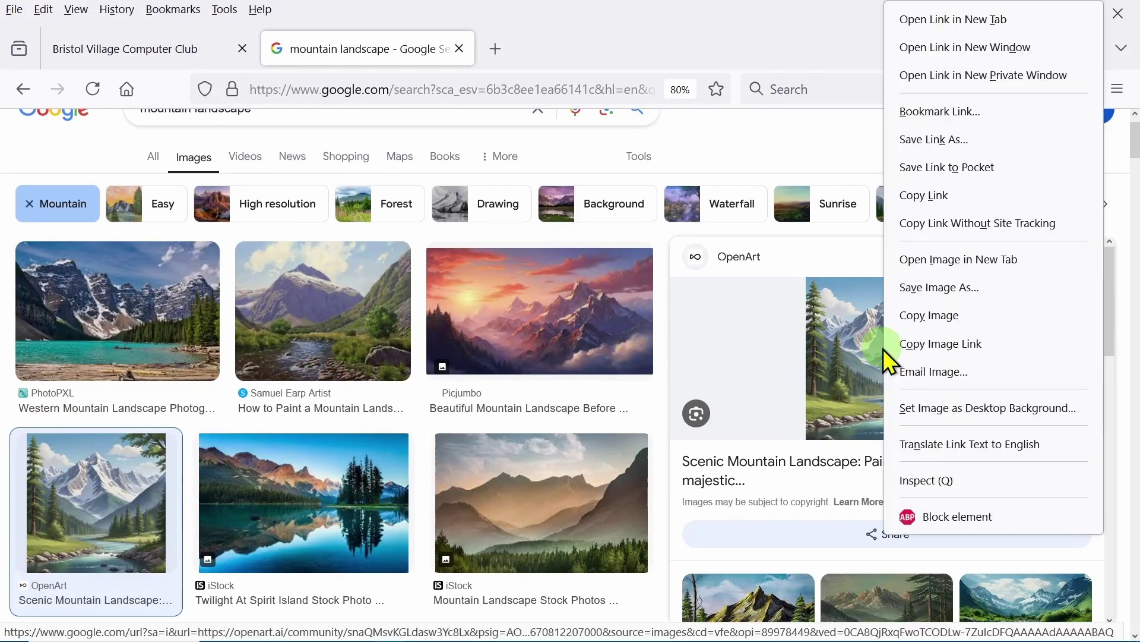
pyautogui.click(915, 320)
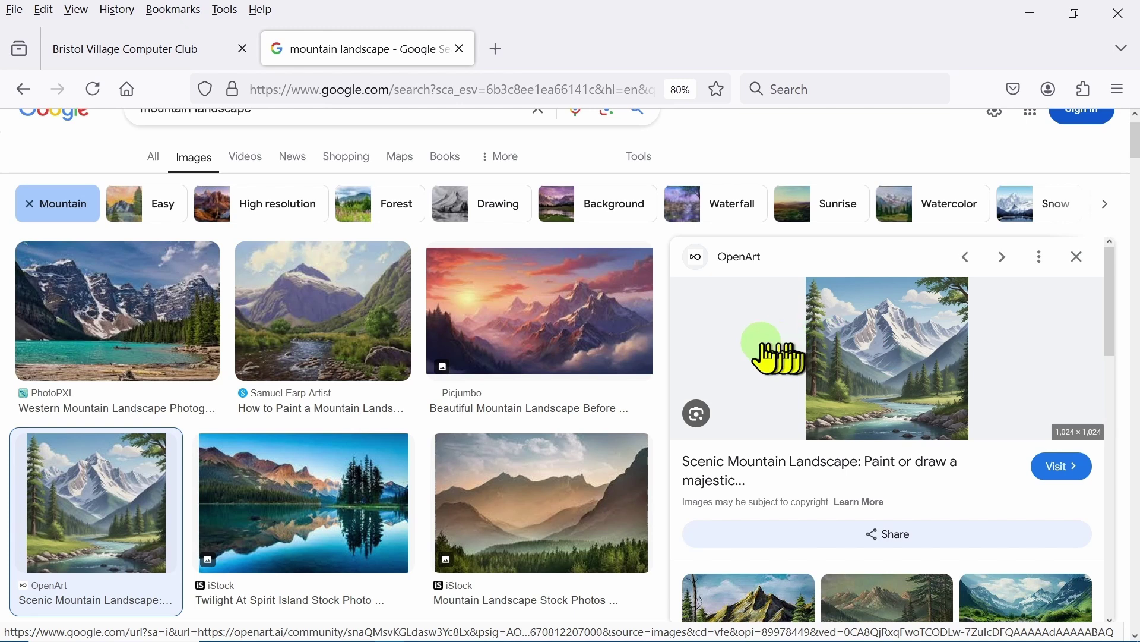
pyautogui.hotkey('alt', 'Tab')
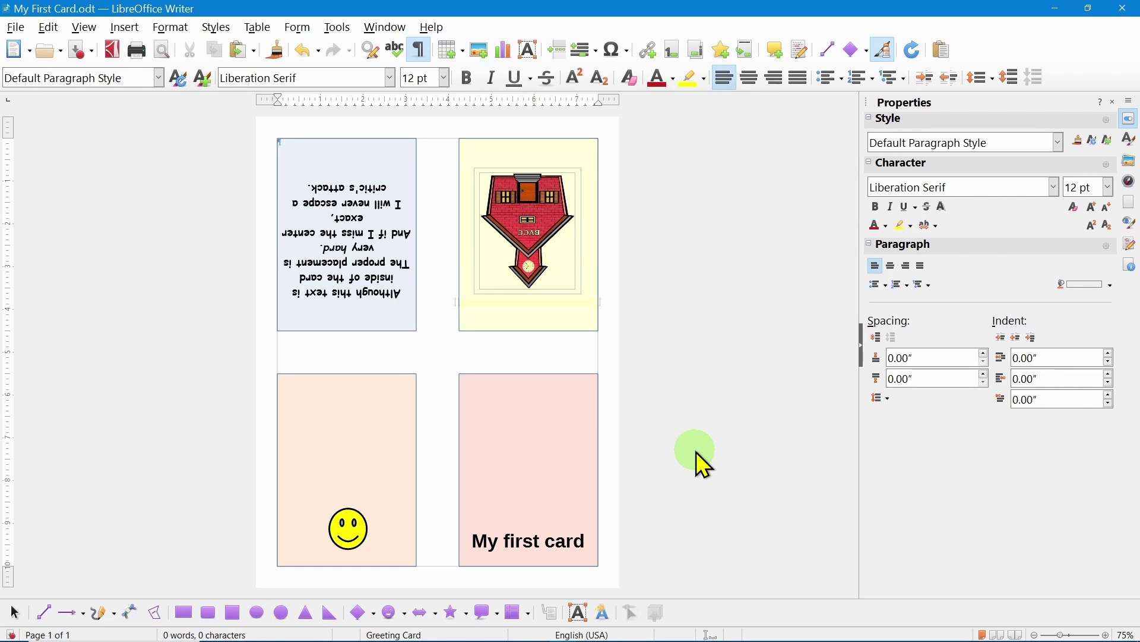
pyautogui.hotkey('ctrl', 'v')
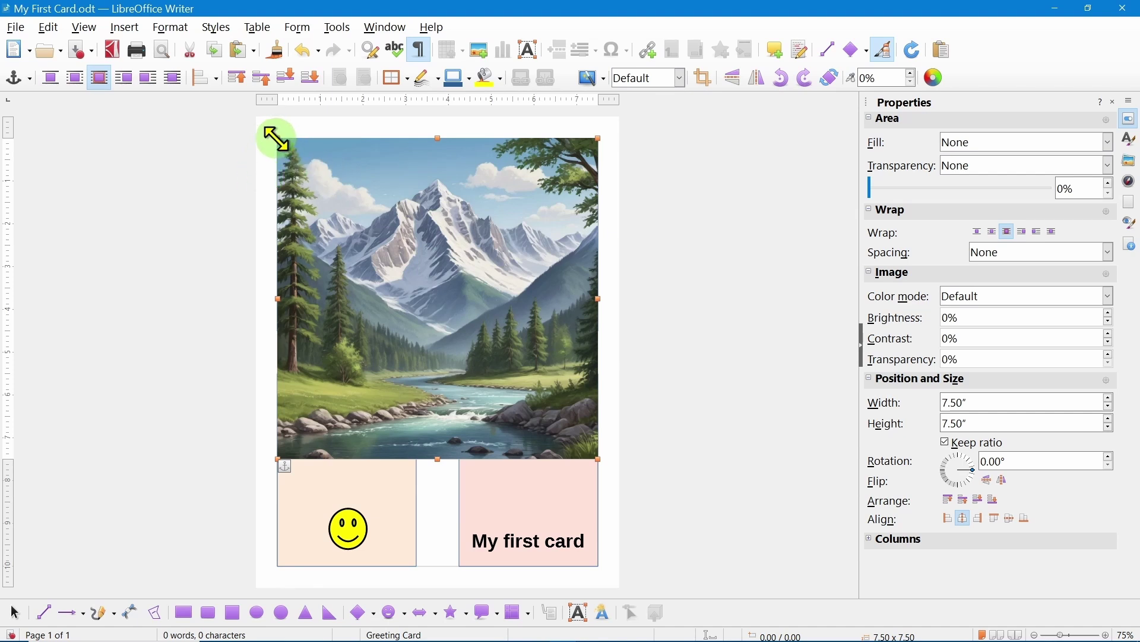
# Shrink the mountain picture to about 2.41 by 2.41 inches and place it above the title in the pink rectangle
pyautogui.moveTo(277, 138); pyautogui.dragTo(478, 400)
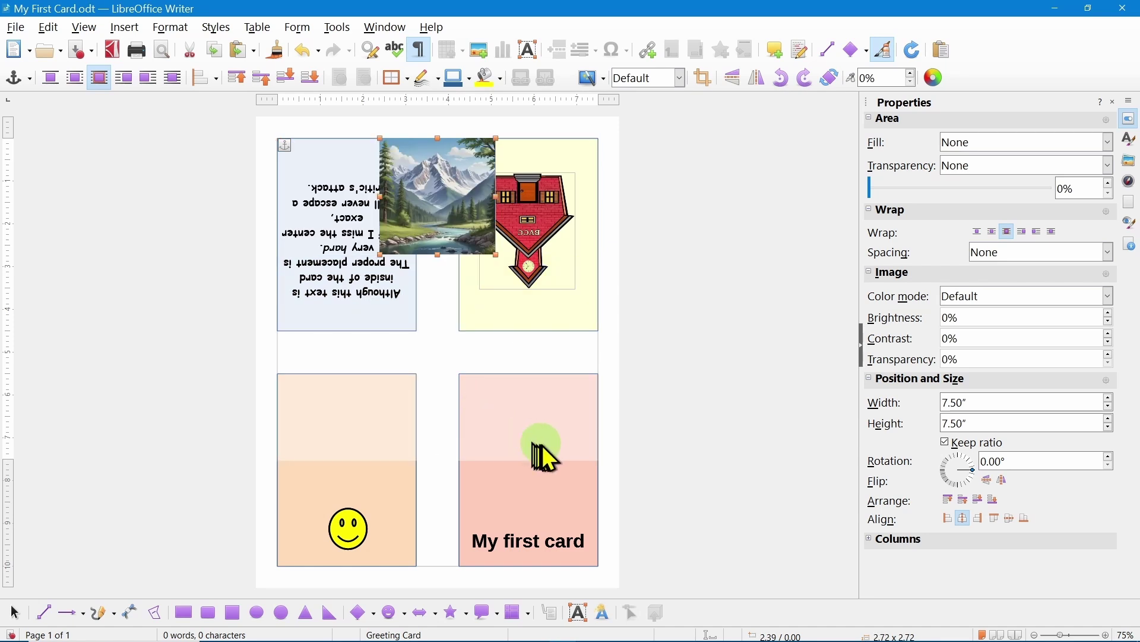
pyautogui.moveTo(417, 188); pyautogui.dragTo(519, 450)
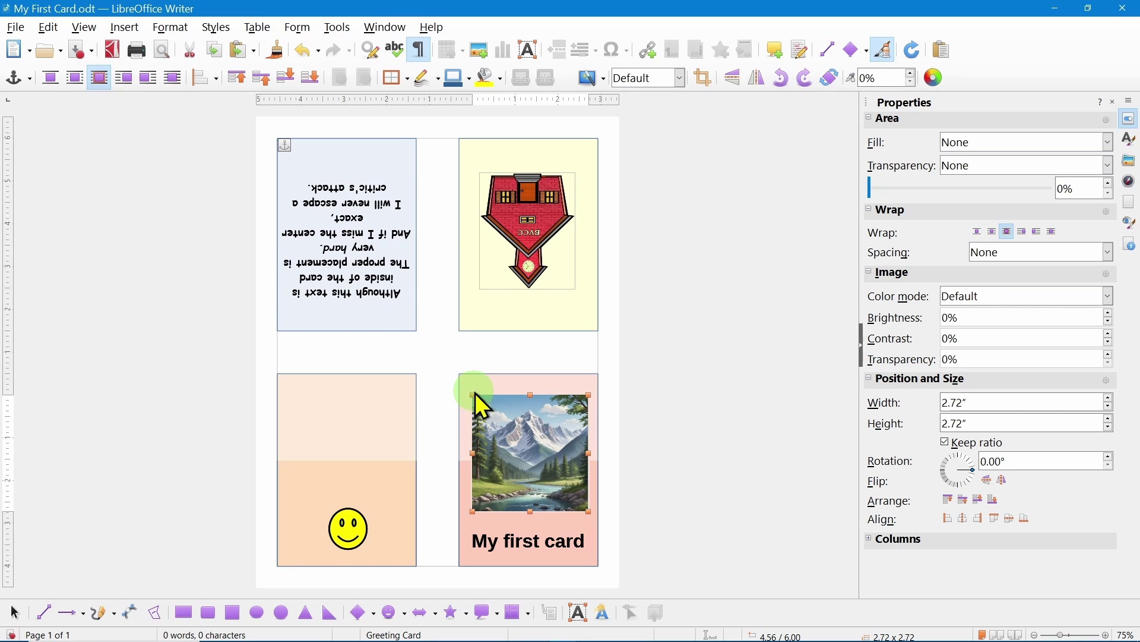
pyautogui.moveTo(476, 394); pyautogui.dragTo(489, 409)
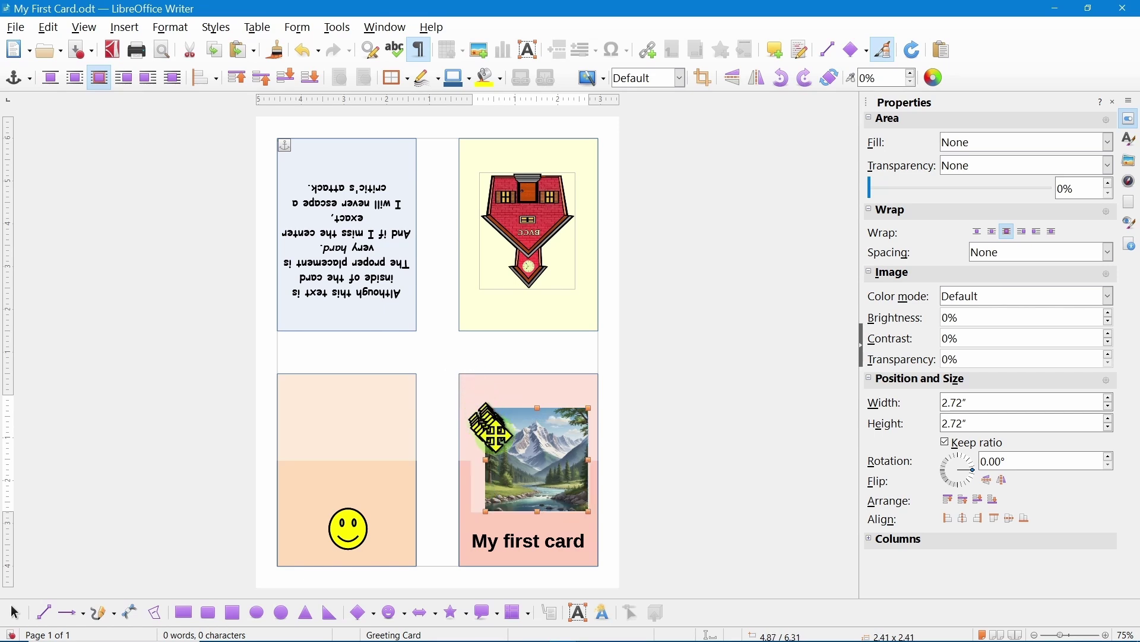
pyautogui.moveTo(545, 456); pyautogui.dragTo(537, 449)
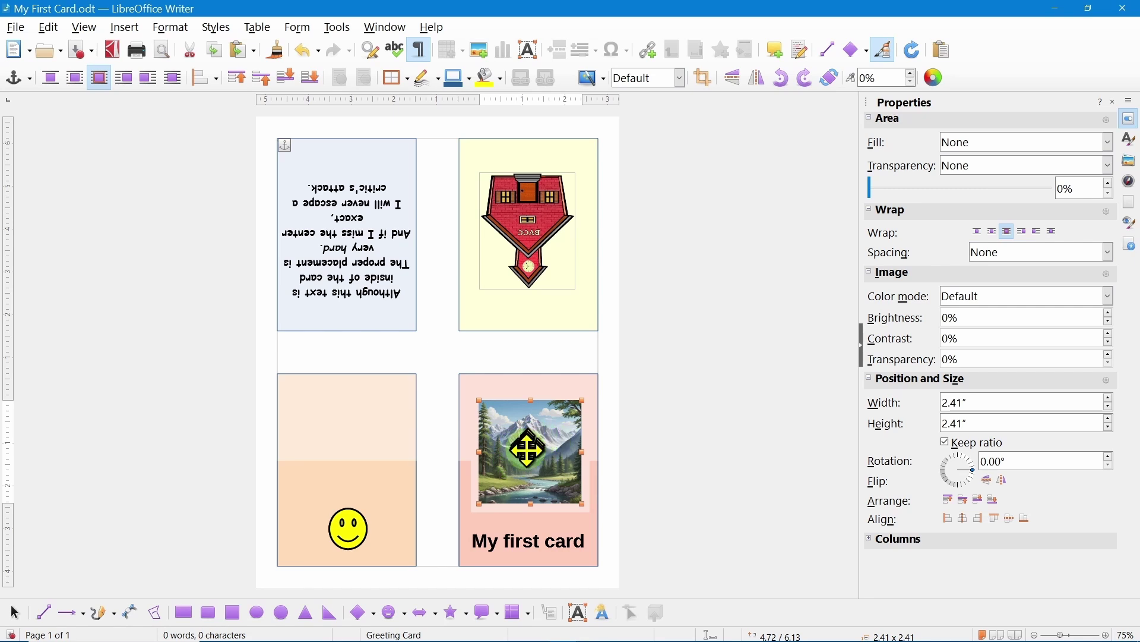
# Open the border properties of the mountain picture
pyautogui.rightClick(530, 455)
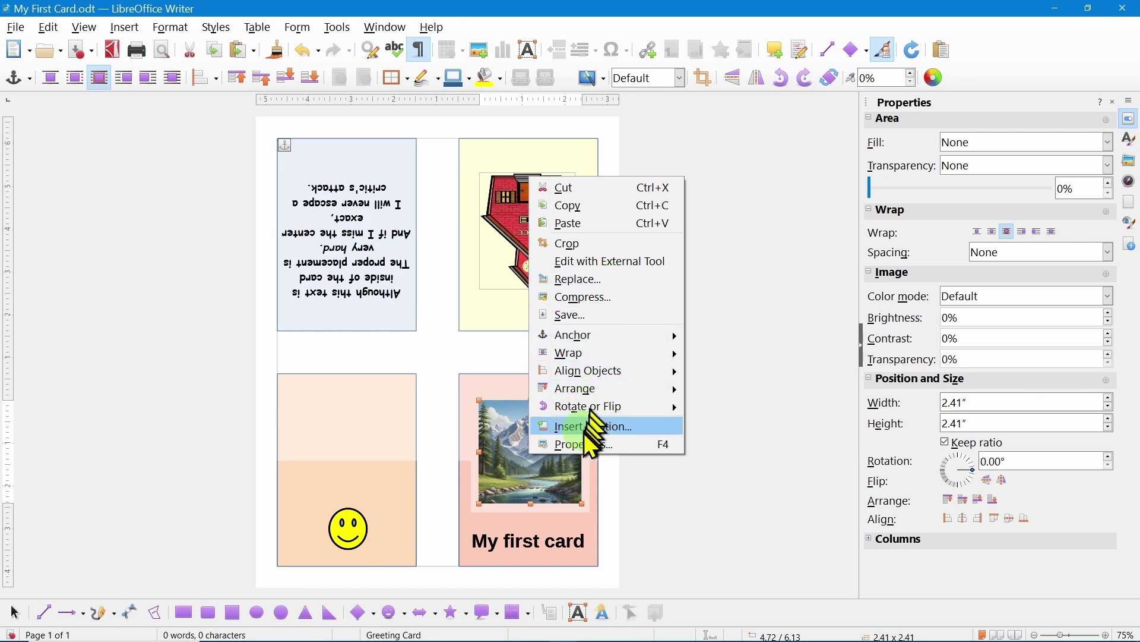
pyautogui.click(589, 446)
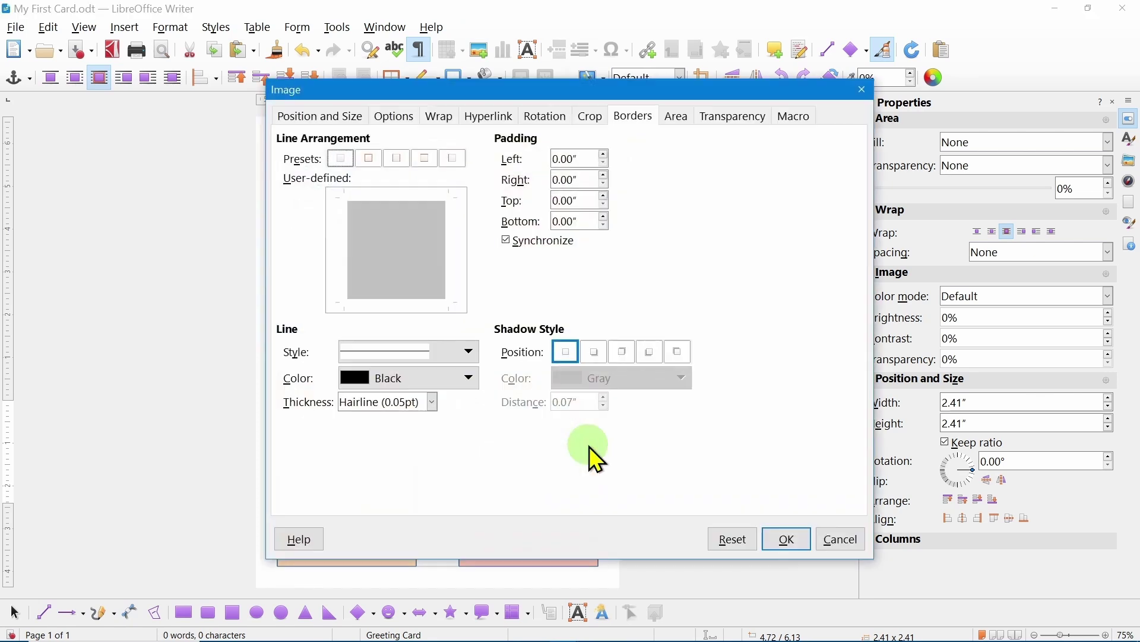